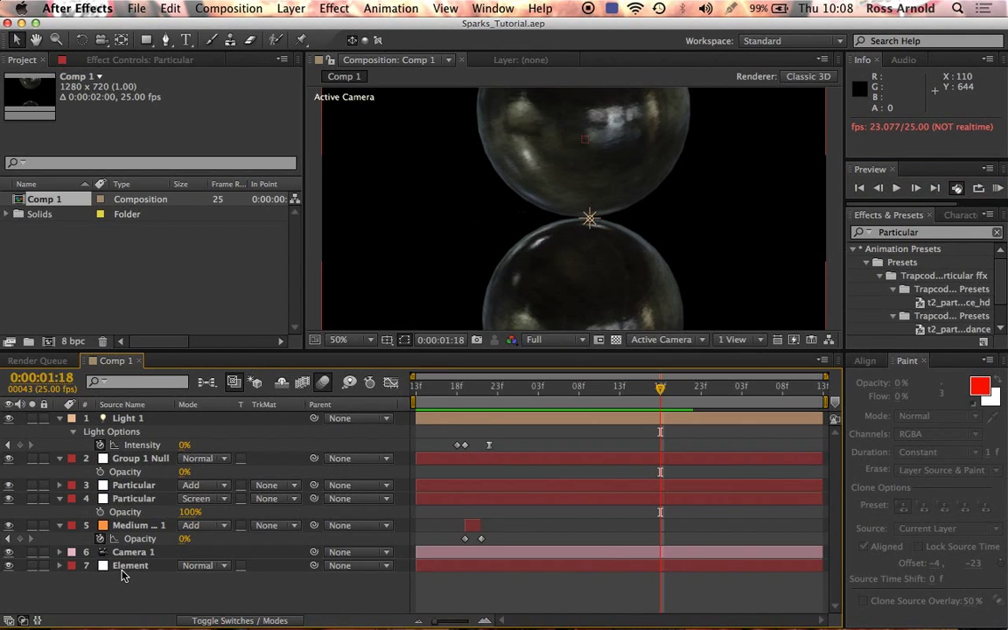
# Move Group 1 Null beneath the Element layer and delete Light 1, both Particular layers and the Medium Orange solid.
pyautogui.click(128, 419)
pyautogui.moveTo(129, 462); pyautogui.dragTo(127, 569)
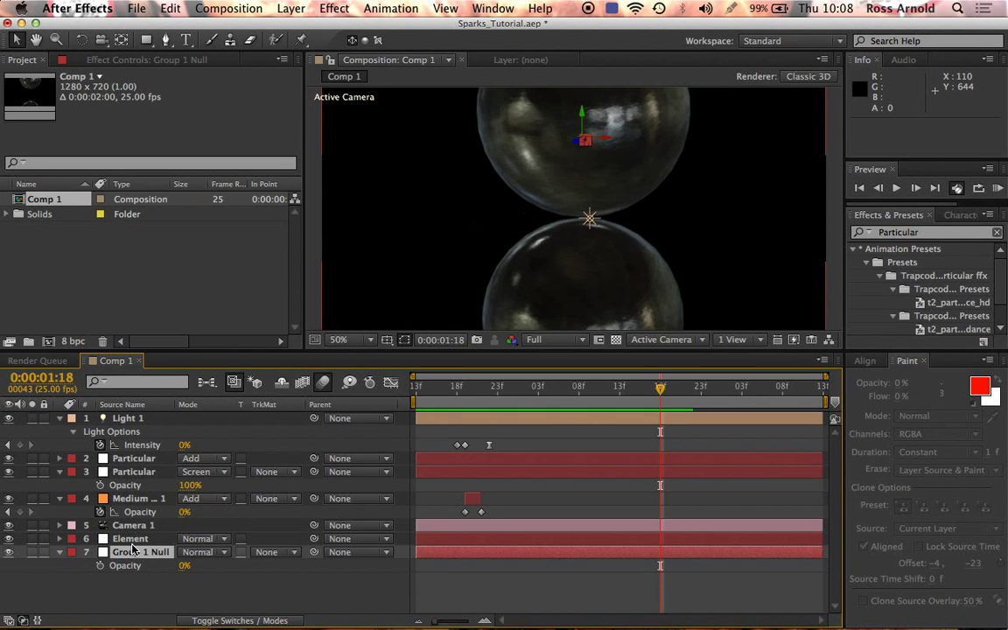
pyautogui.click(134, 499)
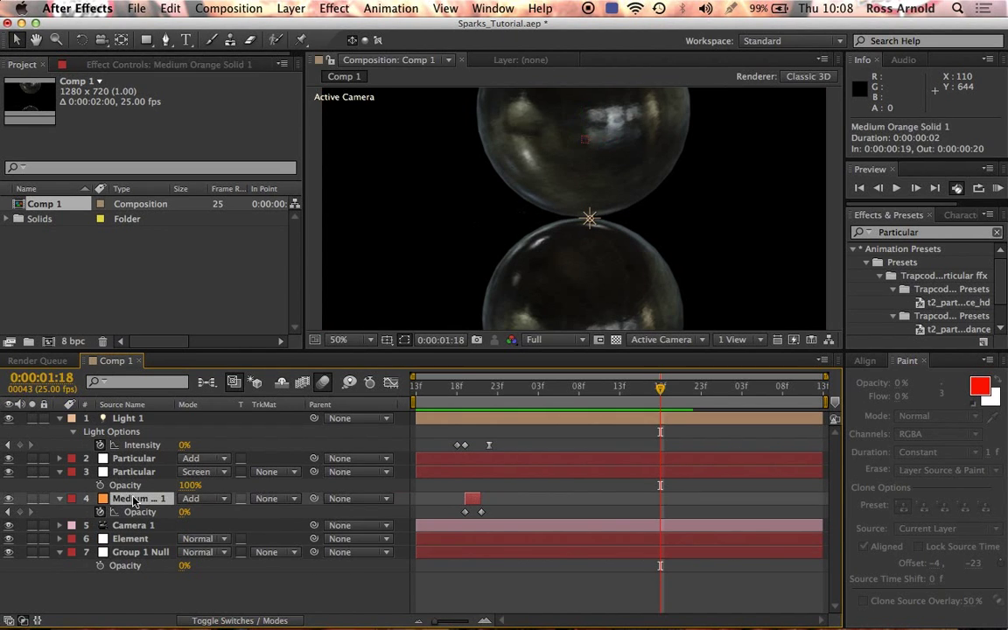
pyautogui.keyDown('shift'); pyautogui.click(129, 419); pyautogui.keyUp('shift')
pyautogui.press('Delete')
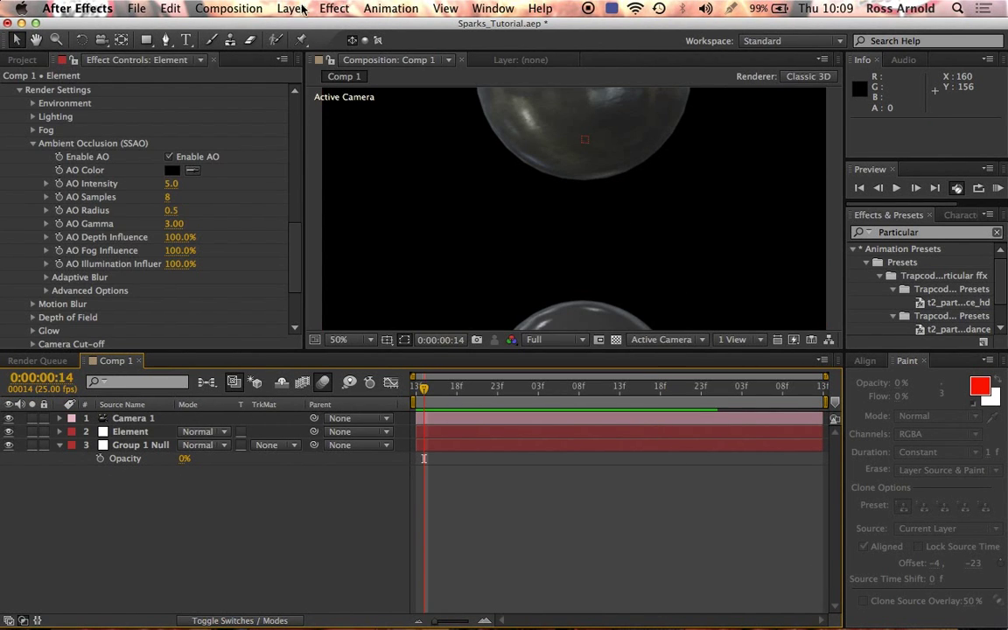
# Create a new comp-size solid layer named Particular.
pyautogui.click(291, 7)
pyautogui.moveTo(298, 27)
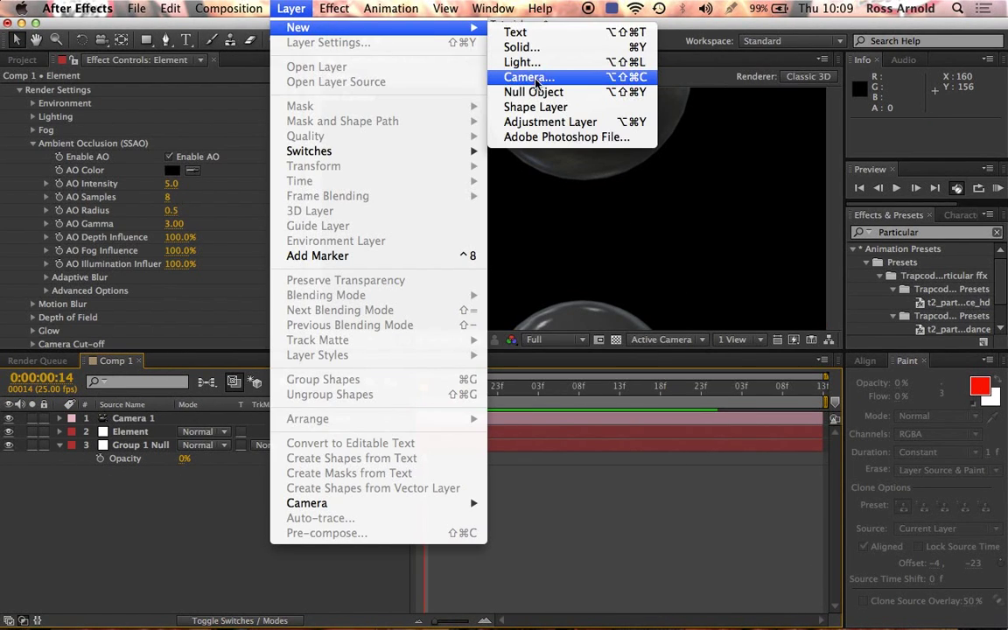
pyautogui.click(603, 47)
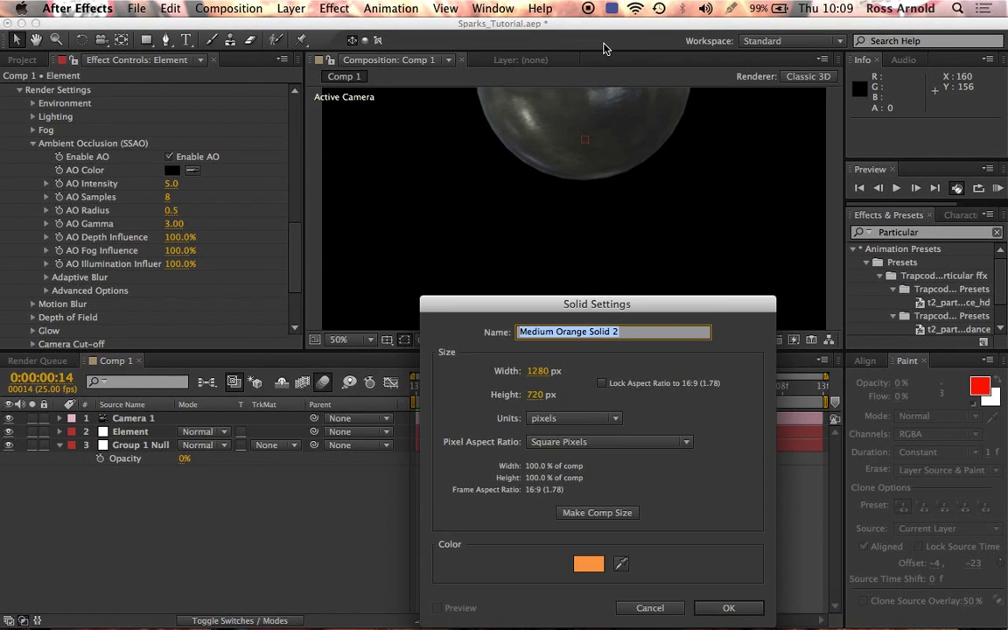
pyautogui.write('Particular')
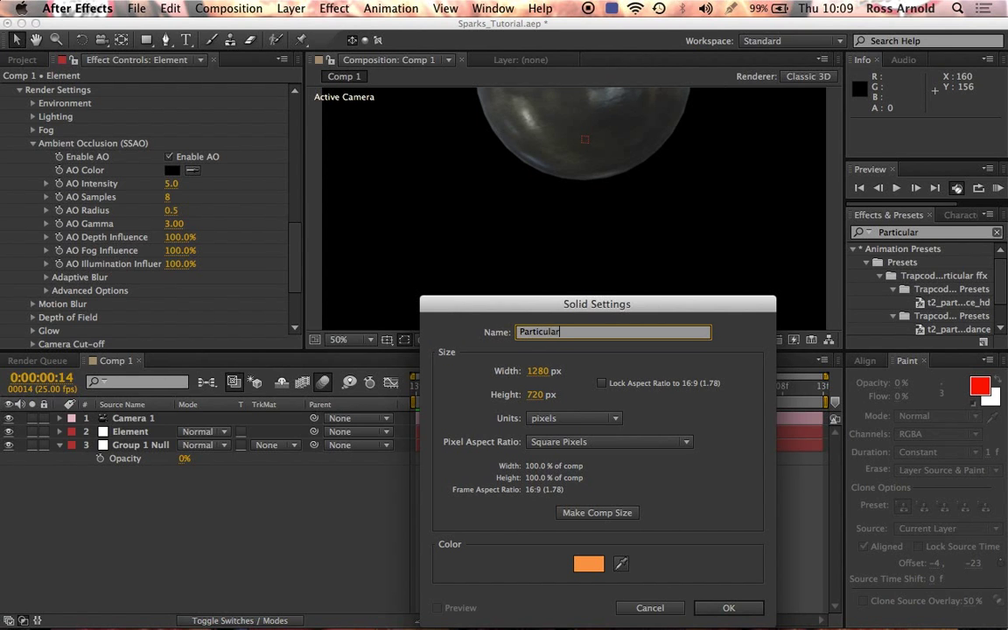
pyautogui.press('Return')
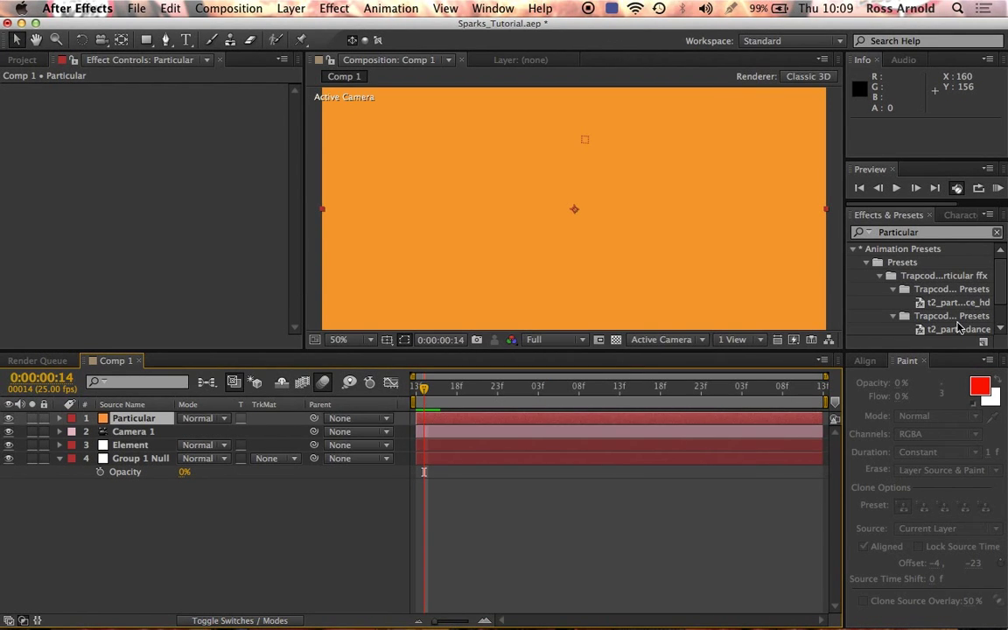
# Apply the Trapcode Particular effect to the new solid and enlarge the composition viewer to show the whole frame.
pyautogui.scroll(-2, 921, 264)
pyautogui.moveTo(907, 327); pyautogui.dragTo(665, 263)
pyautogui.moveTo(467, 354); pyautogui.dragTo(467, 474)
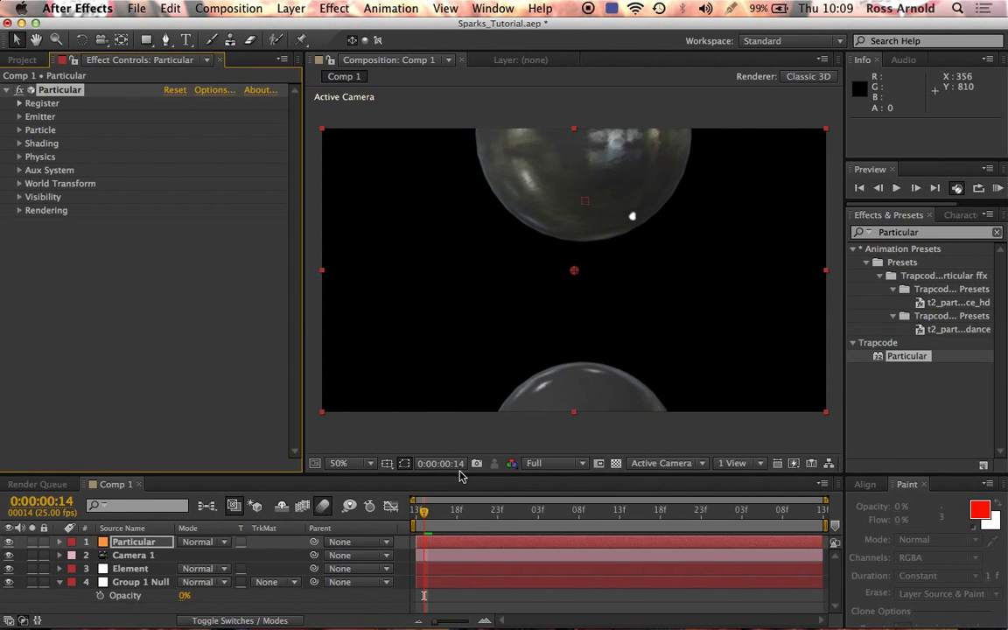
pyautogui.moveTo(460, 474); pyautogui.dragTo(475, 389)
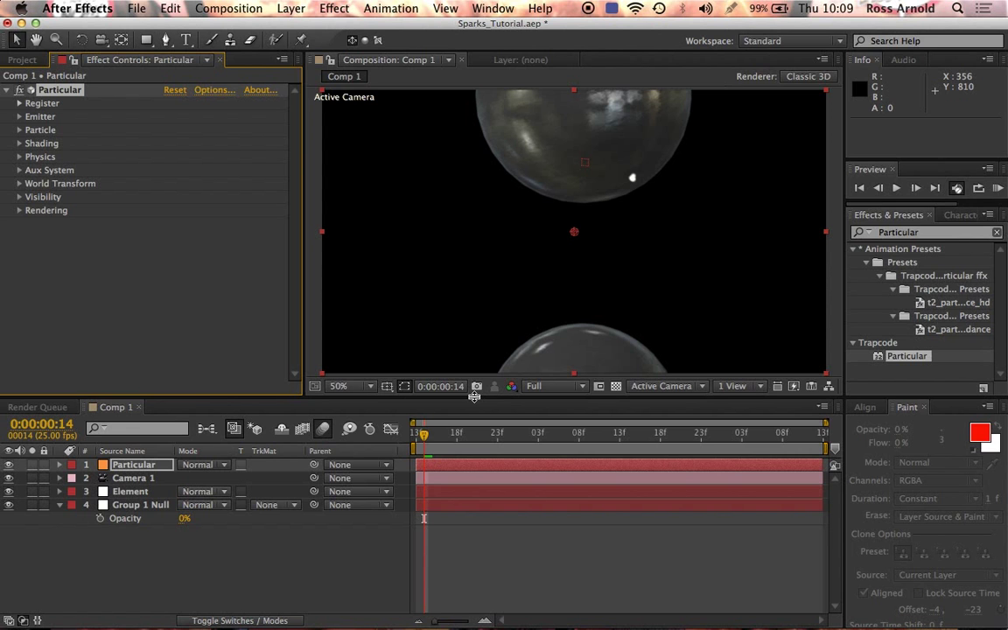
# Preview the default particles and step through the frames to 0:00:00:19, where the two spheres collide.
pyautogui.press('space')
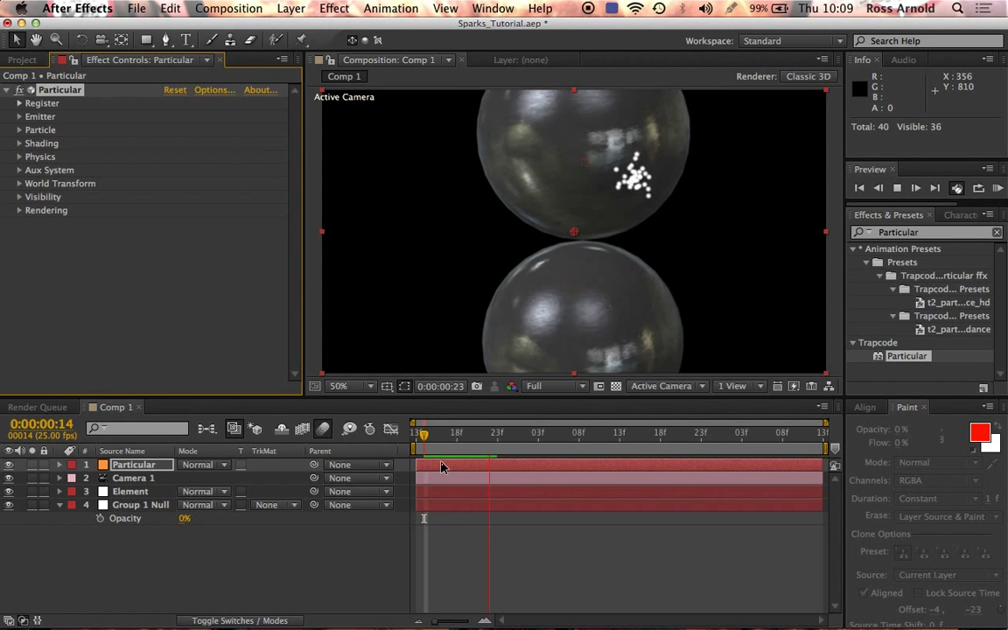
pyautogui.press('pageup')
pyautogui.press('pageup')
pyautogui.press('pageup')
pyautogui.press('pageup')
pyautogui.press('pageup')
pyautogui.press('pageup')
pyautogui.press('pageup')
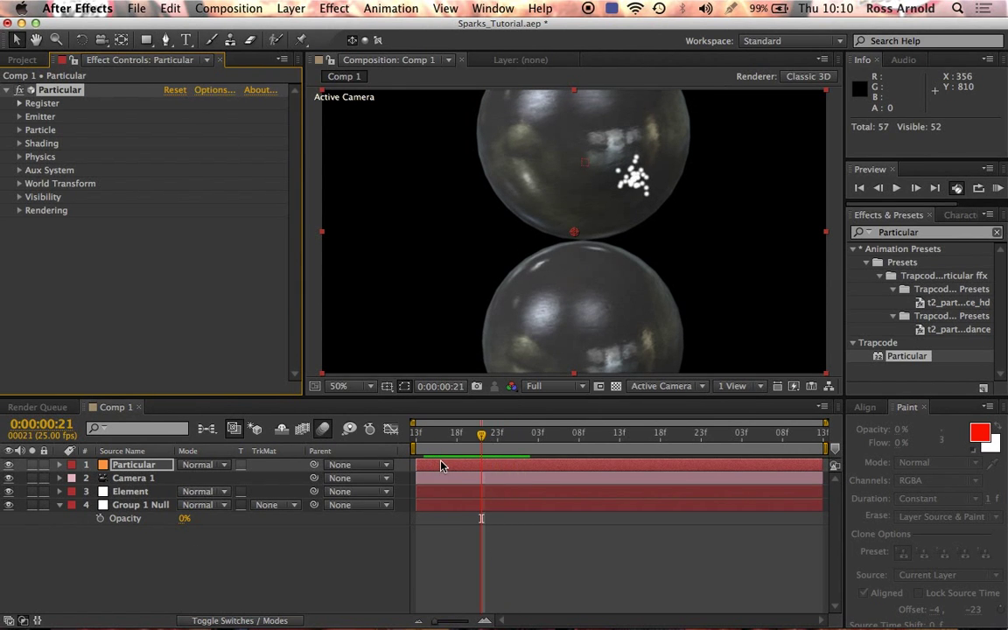
pyautogui.press('pageup')
pyautogui.press('pagedown')
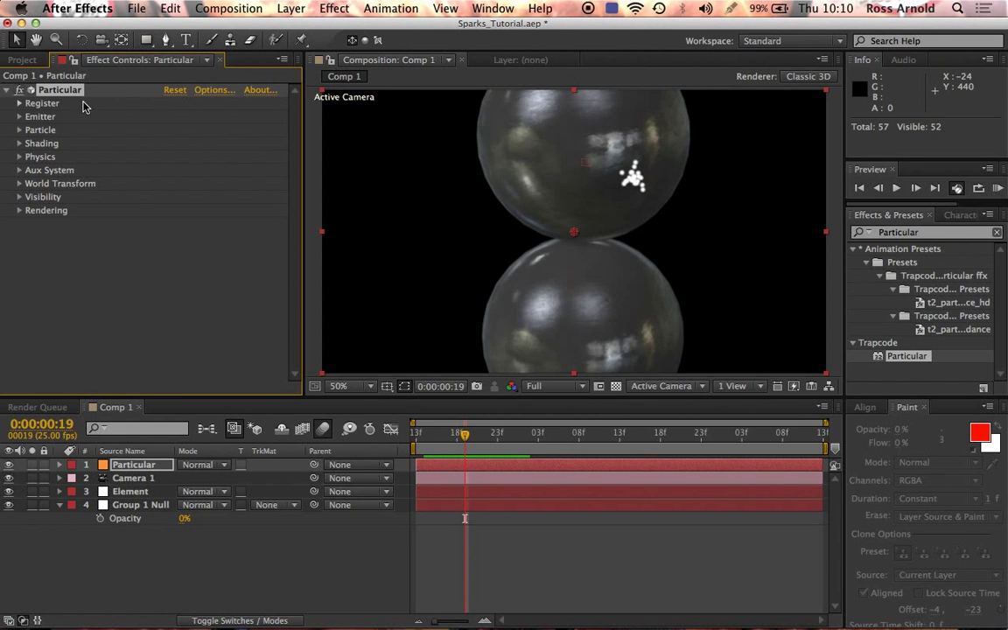
# Set the emitter's Particles/sec to 0, keyframe it and shift that keyframe to 0:00:00:18.
pyautogui.click(18, 117)
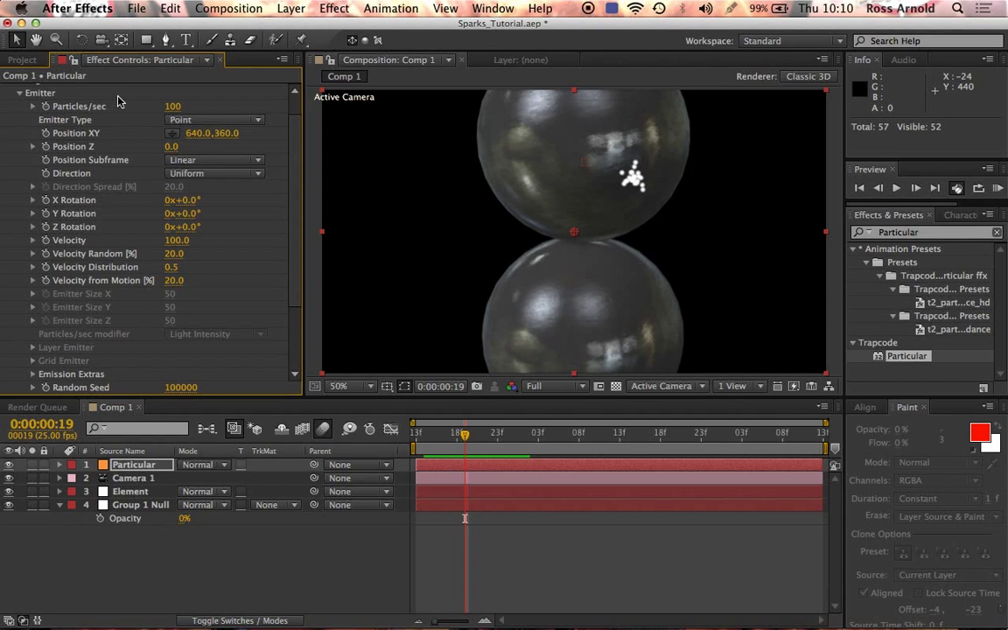
pyautogui.click(171, 106)
pyautogui.write('0')
pyautogui.press('Return')
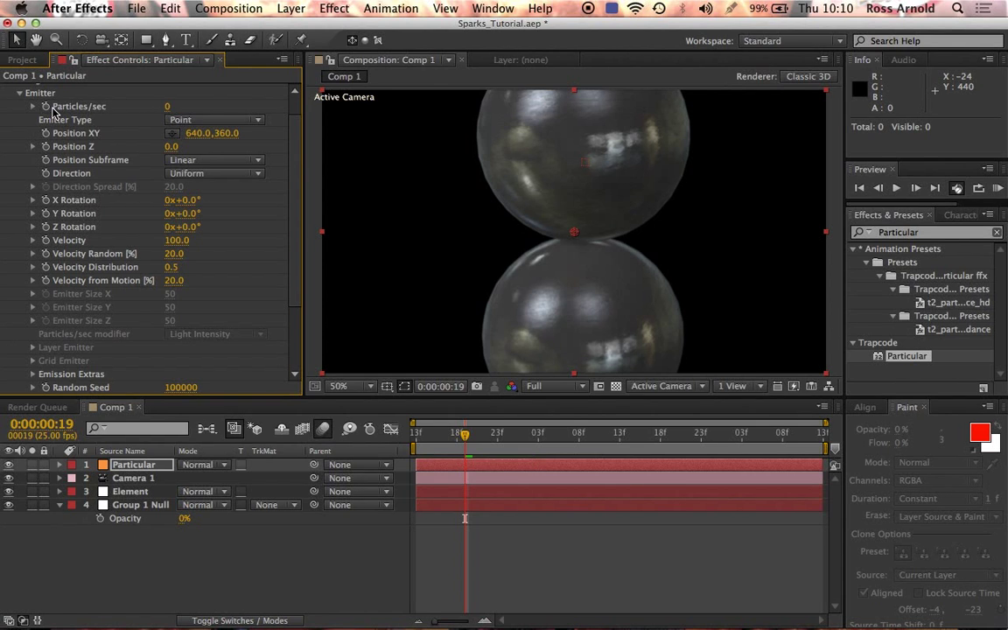
pyautogui.click(45, 106)
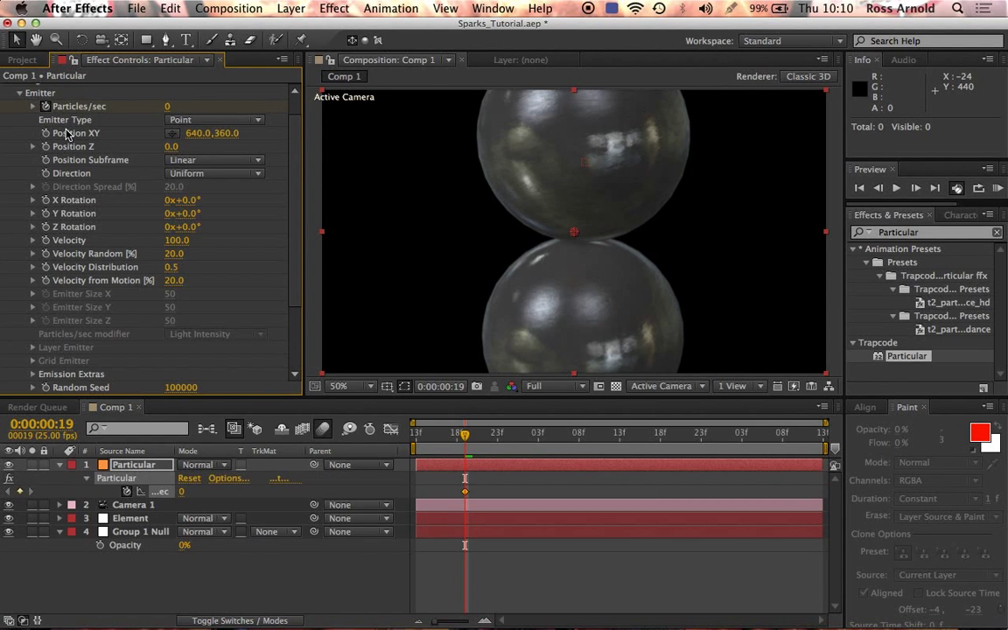
pyautogui.hotkey('alt', 'Left')
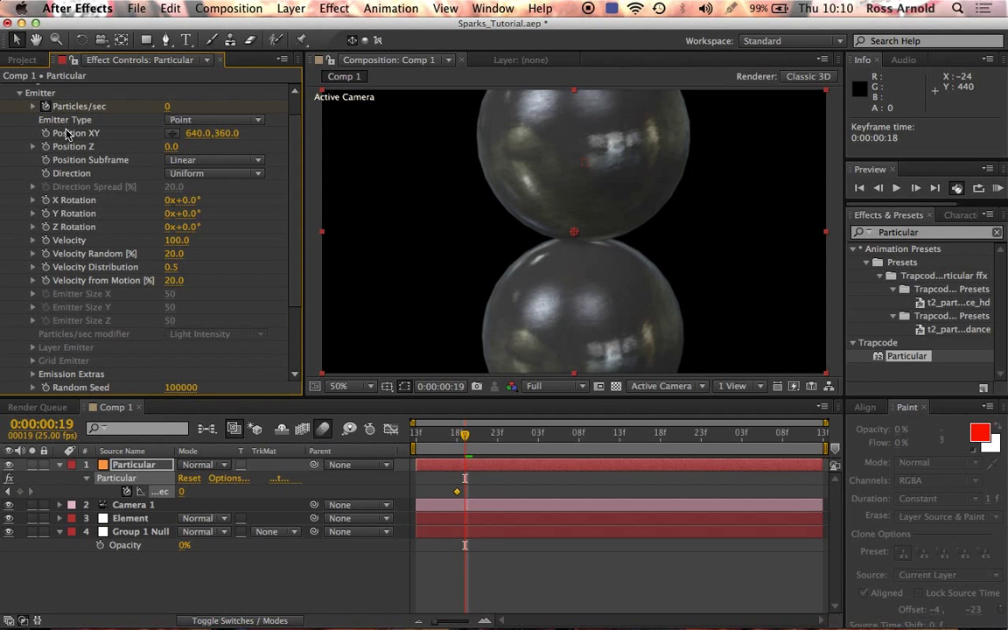
# Add a second Particles/sec keyframe holding 0 at 0:00:00:20.
pyautogui.press('pagedown')
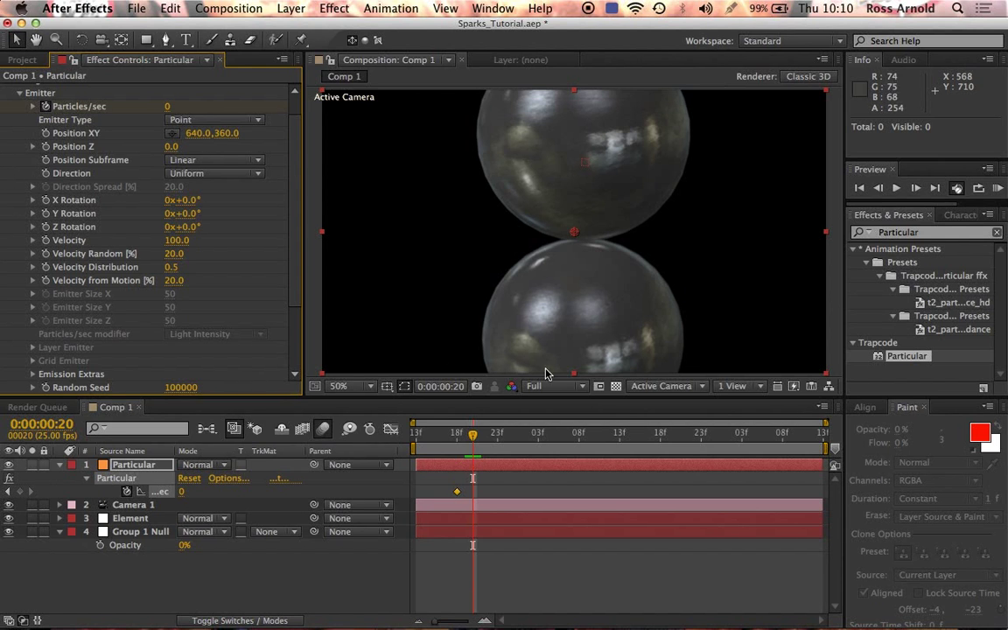
pyautogui.click(473, 435)
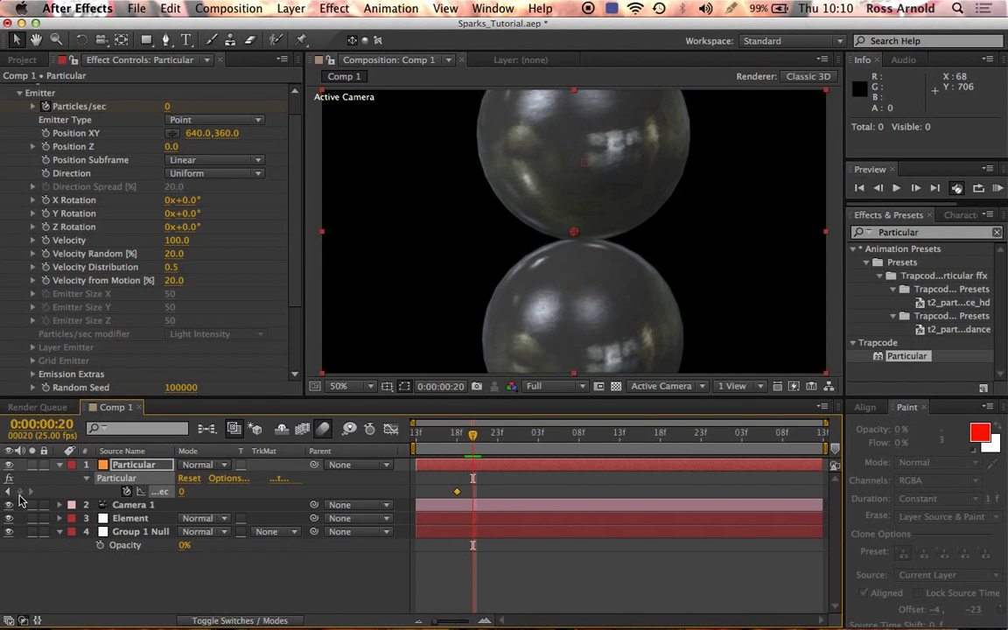
pyautogui.click(19, 492)
# Keyframe Particles/sec at 350 on frame 0:00:00:19, between the two zero keyframes.
pyautogui.press('pageup')
pyautogui.moveTo(295, 213); pyautogui.dragTo(294, 187)
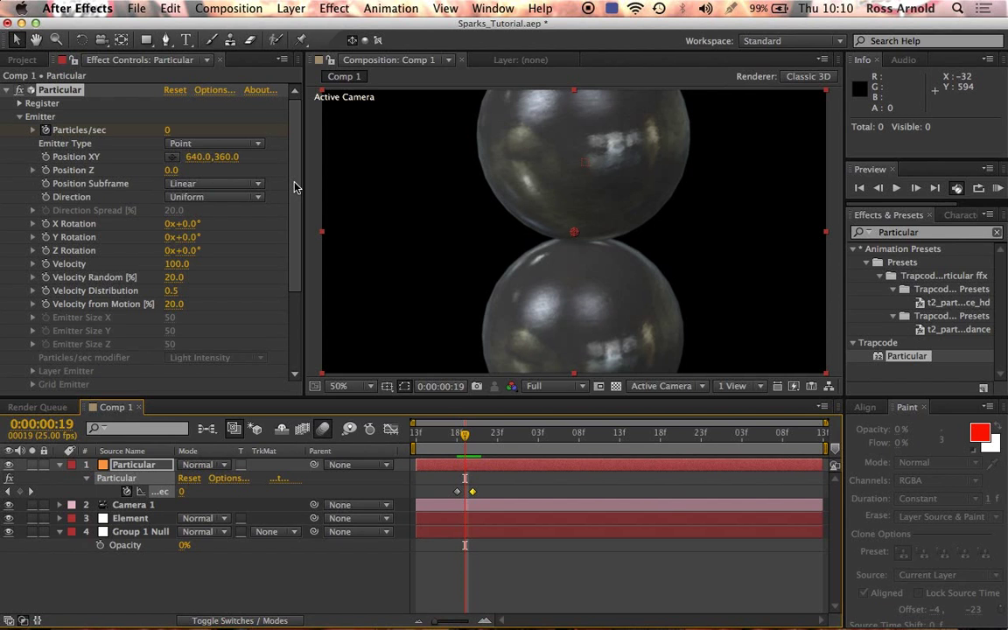
pyautogui.click(168, 130)
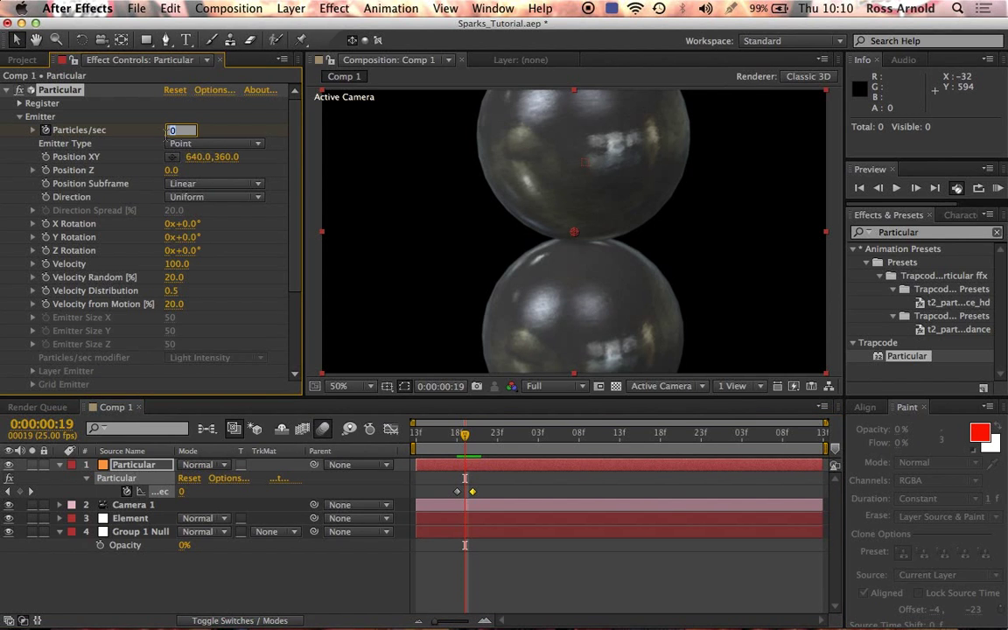
pyautogui.press('Return')
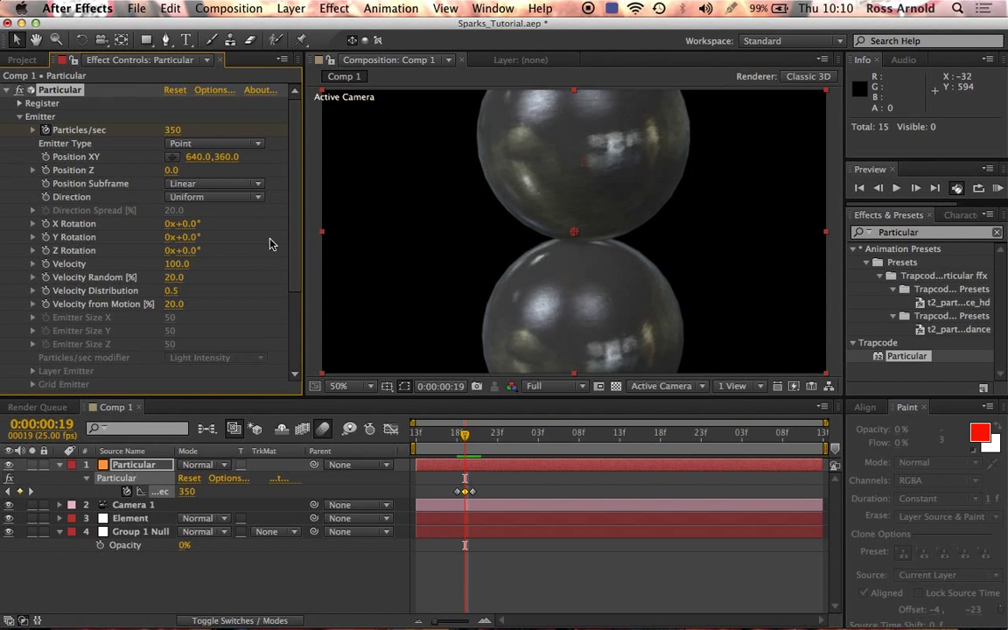
# Preview the keyframed particle burst and return to frame 0:00:00:19.
pyautogui.press('space')
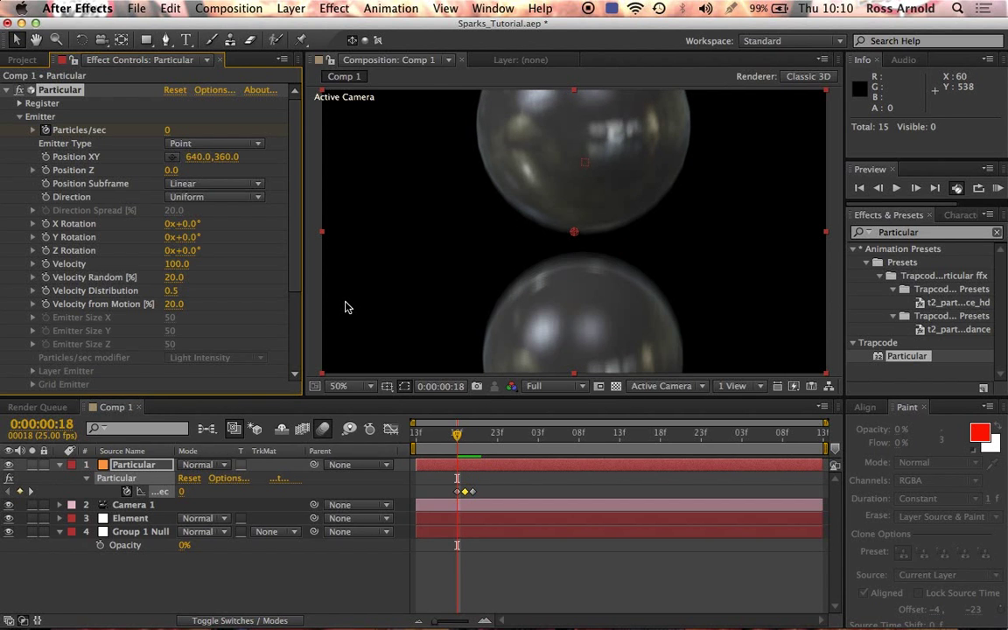
pyautogui.press('space')
pyautogui.click(467, 459)
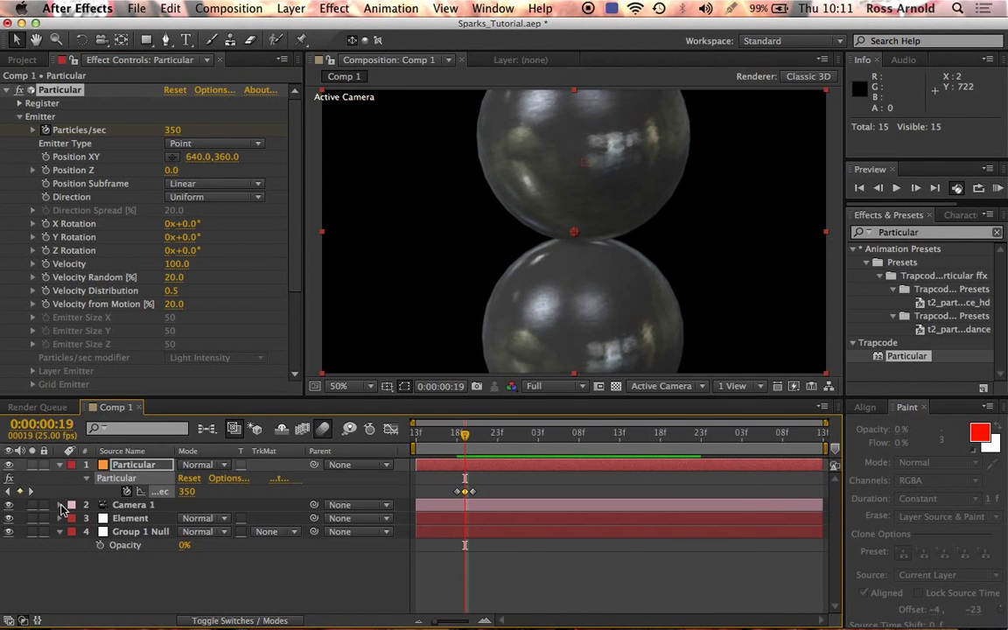
# Copy Group 1 Null's X and Y position, 565.5 and 336.2, into the Particular emitter's Position XY.
pyautogui.click(132, 533)
pyautogui.press('p')
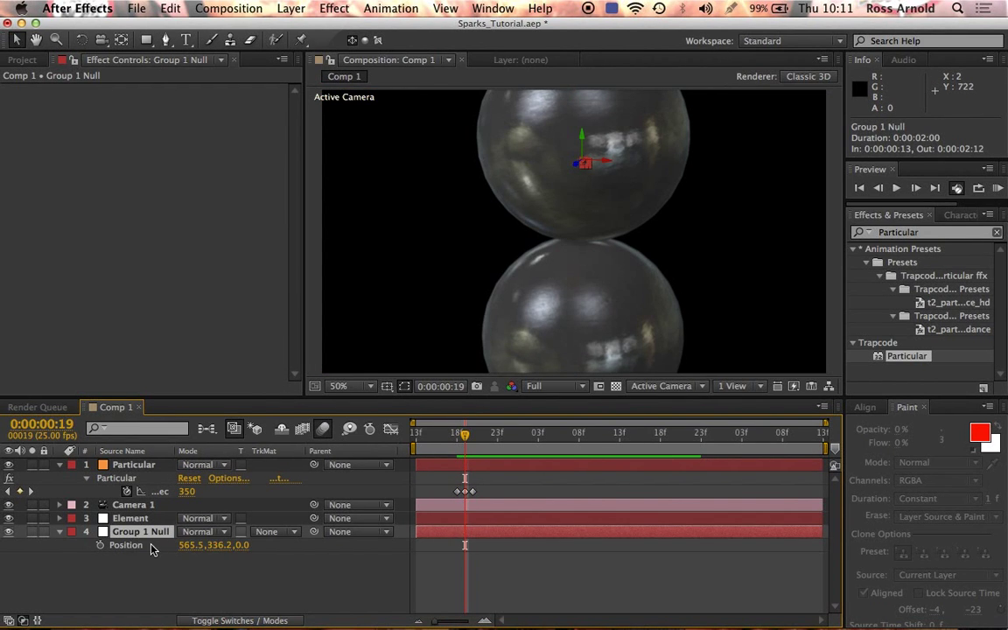
pyautogui.click(133, 465)
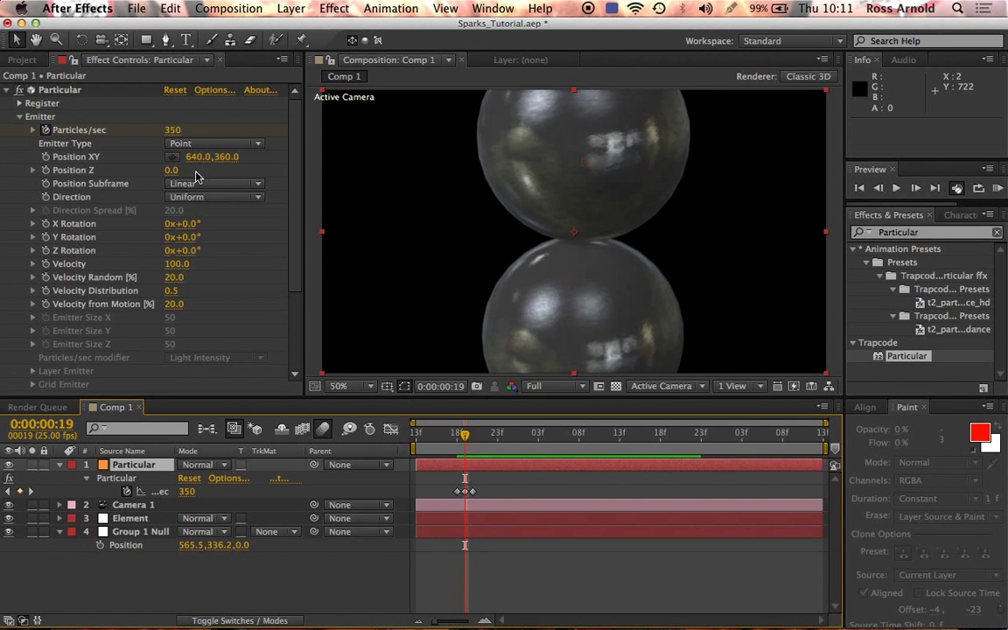
pyautogui.click(196, 544)
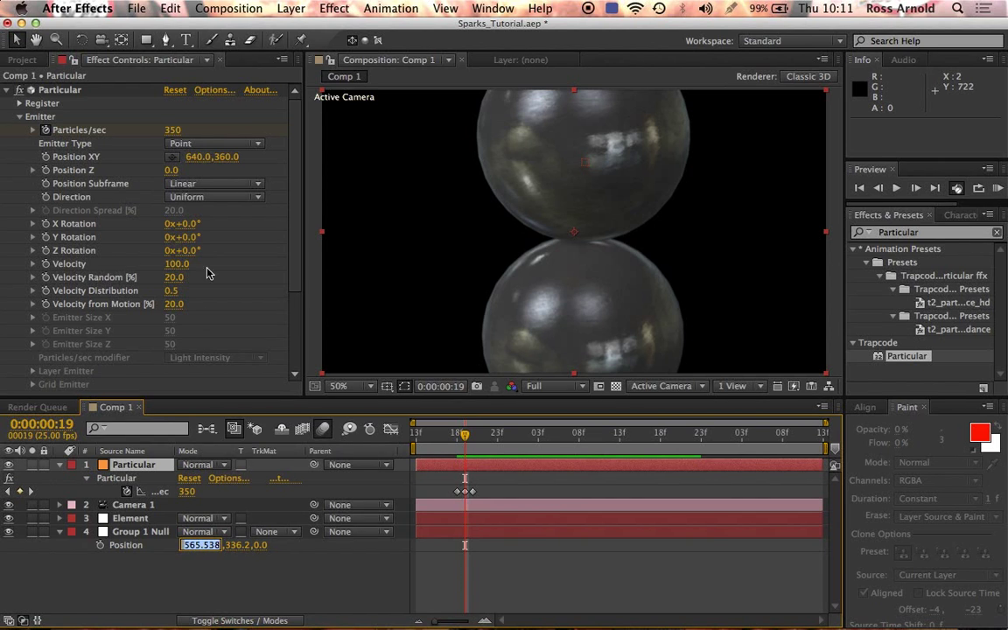
pyautogui.click(196, 157)
pyautogui.write('565.5')
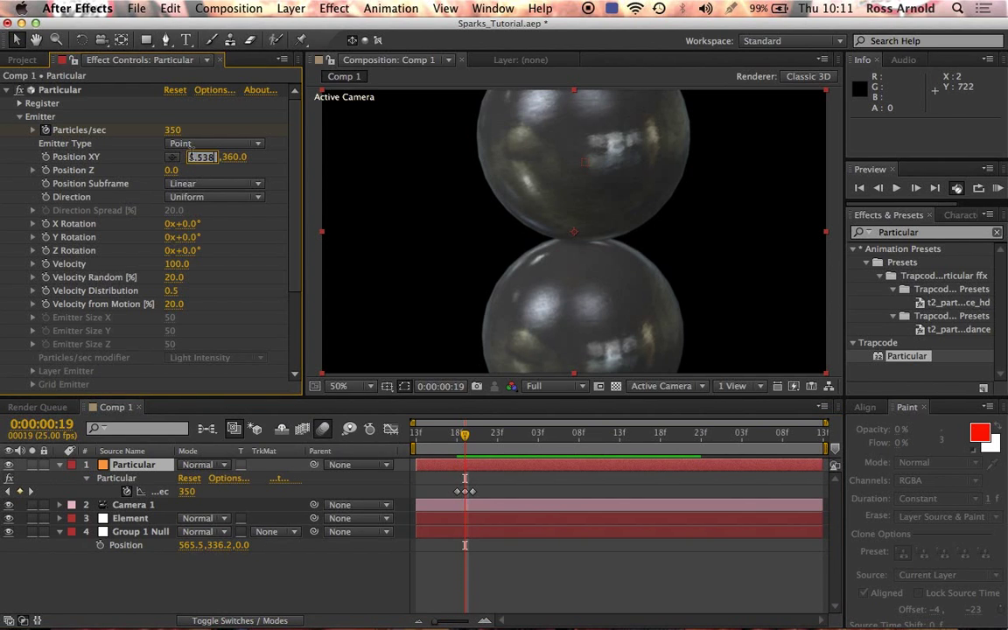
pyautogui.click(231, 544)
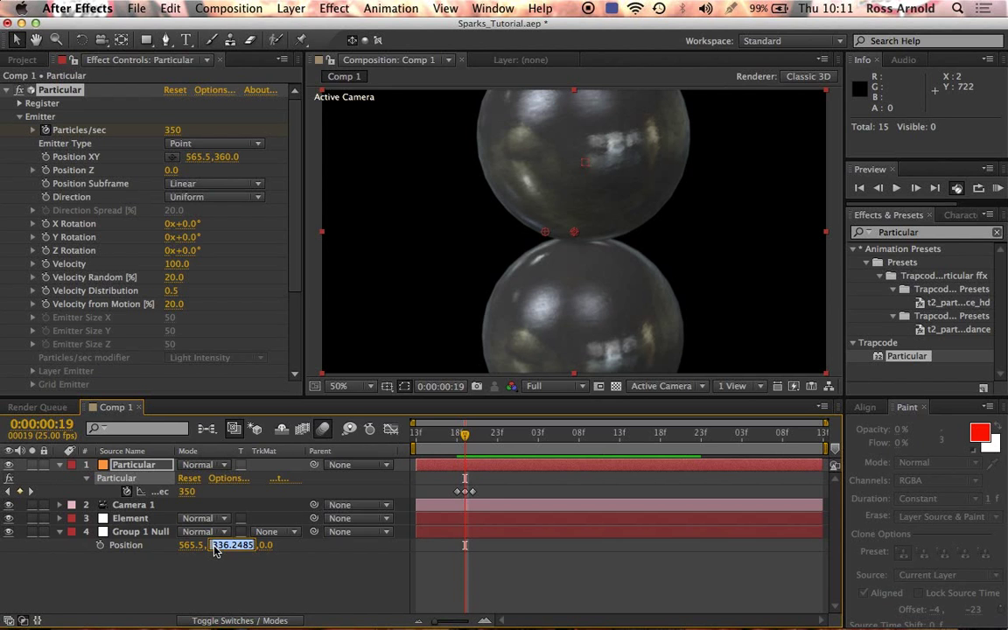
pyautogui.click(225, 159)
pyautogui.press('super+v')
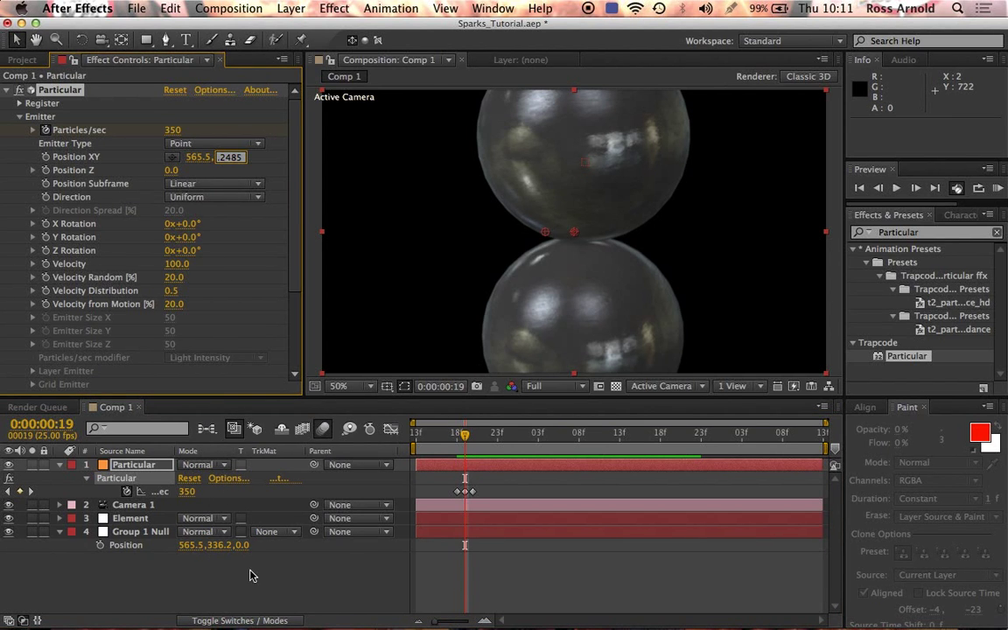
pyautogui.press('Return')
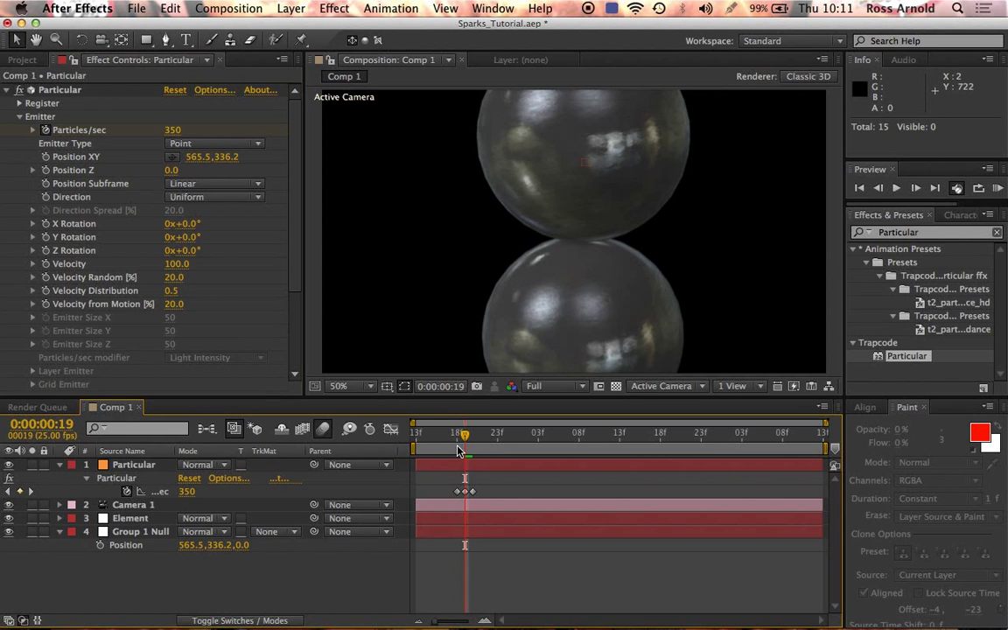
# Adjust the emitter's Position XY to 562.5, 456.2 so the particles originate where the two spheres touch.
pyautogui.press('space')
pyautogui.moveTo(225, 159); pyautogui.dragTo(497, 250)
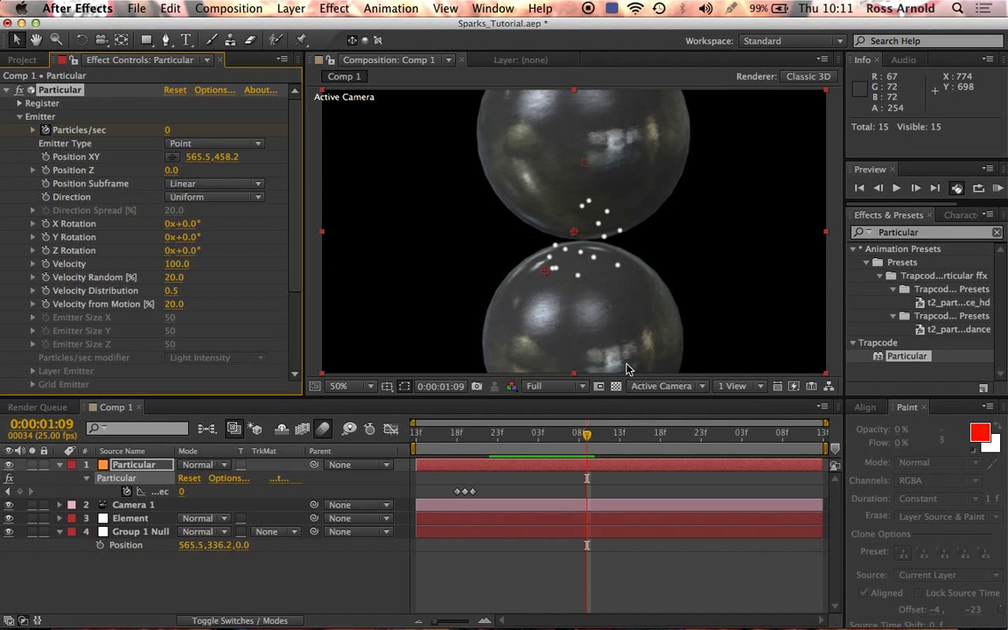
pyautogui.click(474, 432)
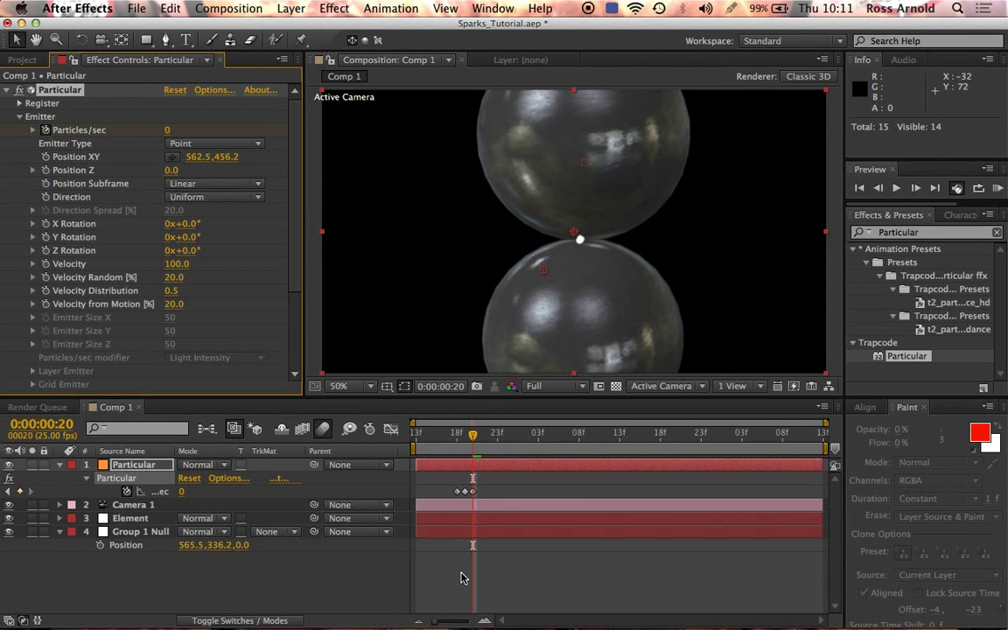
# Preview the repositioned burst from 0:00:00:15 and check the frames around the collision, ending at 0:00:00:19.
pyautogui.click(433, 448)
pyautogui.press('space')
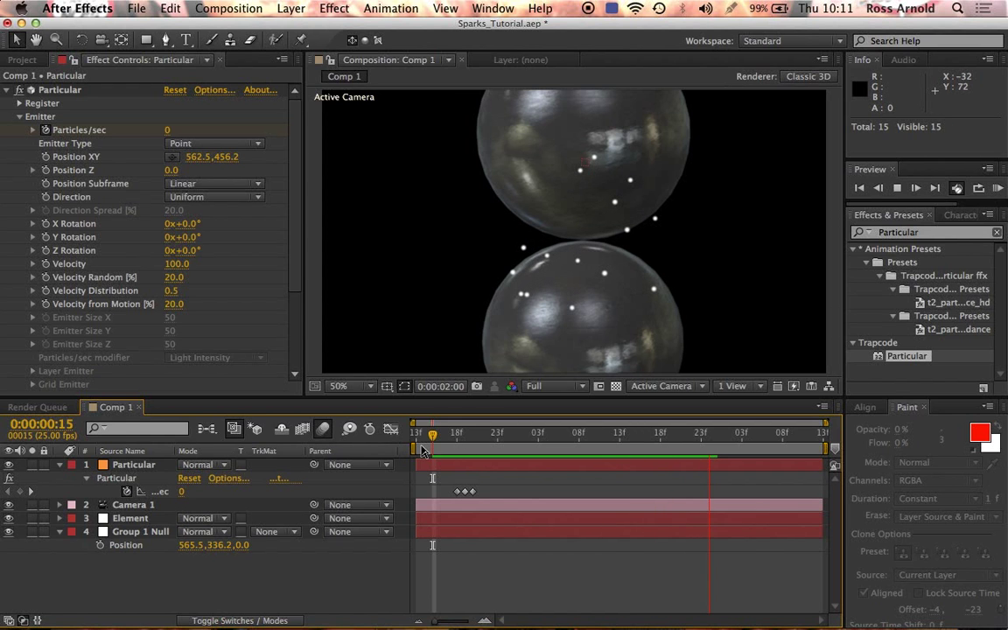
pyautogui.click(473, 441)
pyautogui.moveTo(474, 441)
pyautogui.mouseDown()
pyautogui.moveTo(449, 440)
pyautogui.moveTo(580, 440)
pyautogui.moveTo(482, 442)
pyautogui.mouseUp()
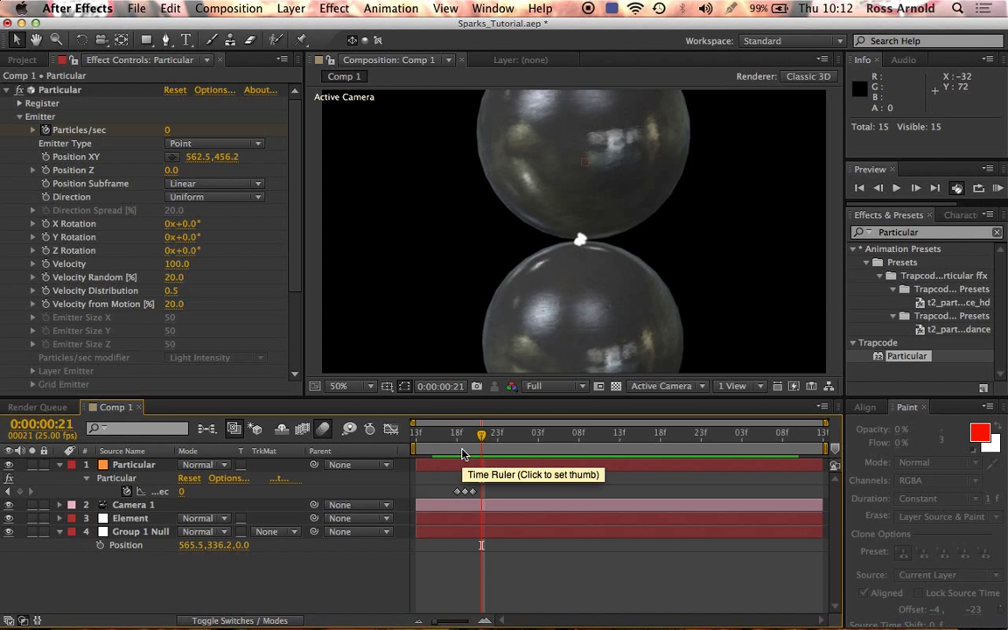
pyautogui.click(465, 448)
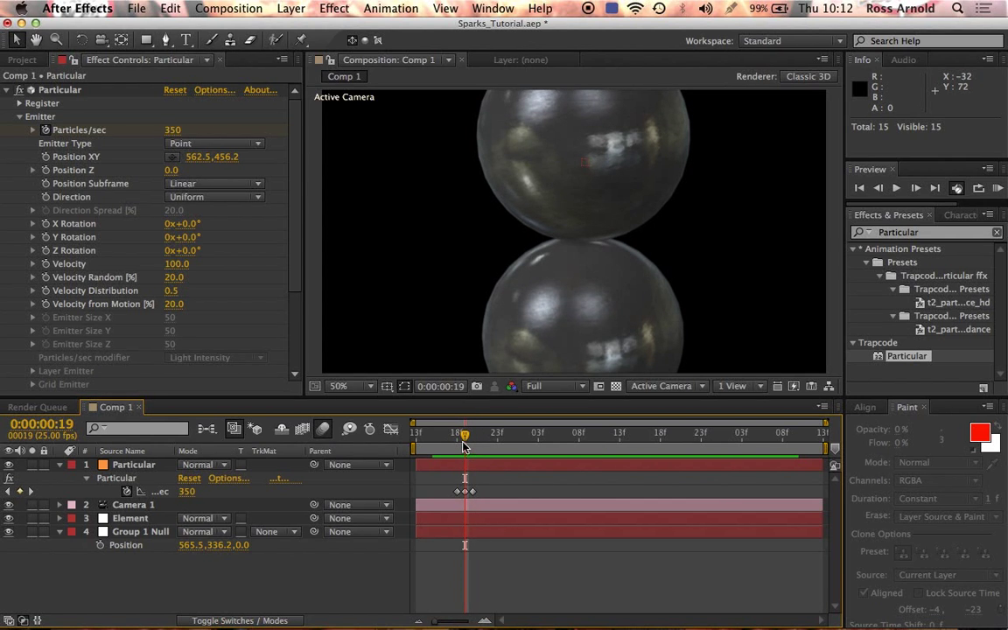
# Set the Particular emitter's Velocity to 1000, preview the faster burst and stop at frame 0:00:00:22.
pyautogui.moveTo(292, 218); pyautogui.dragTo(294, 238)
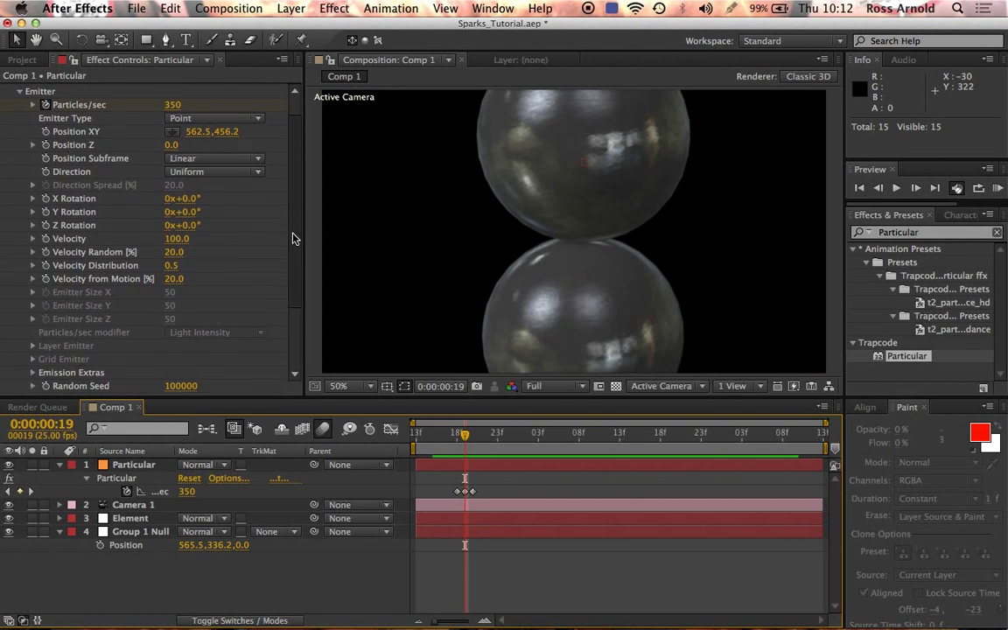
pyautogui.click(174, 240)
pyautogui.write('100')
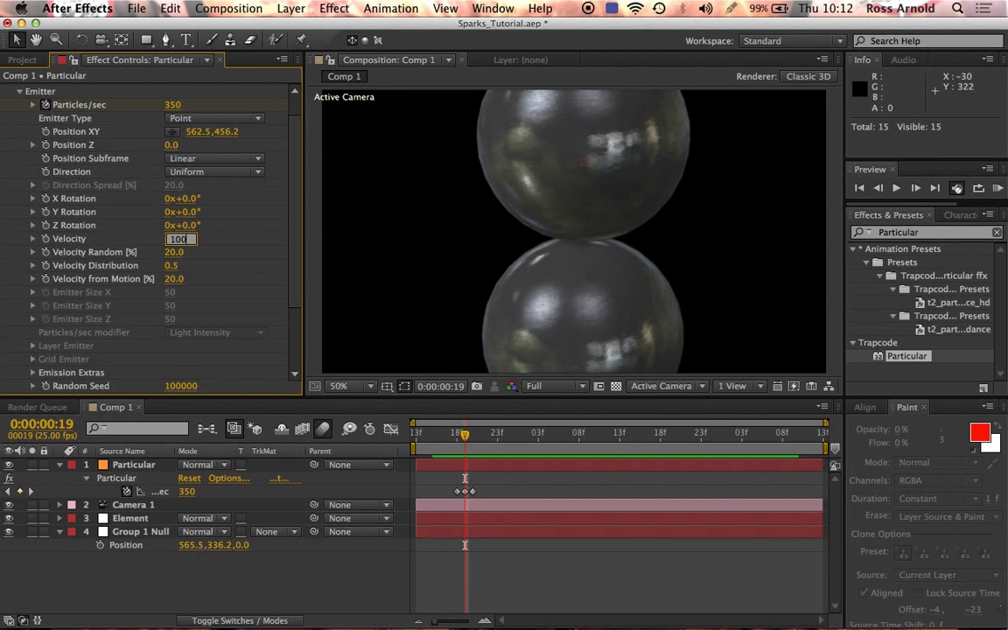
pyautogui.write('0')
pyautogui.press('Return')
pyautogui.press('KP_0')
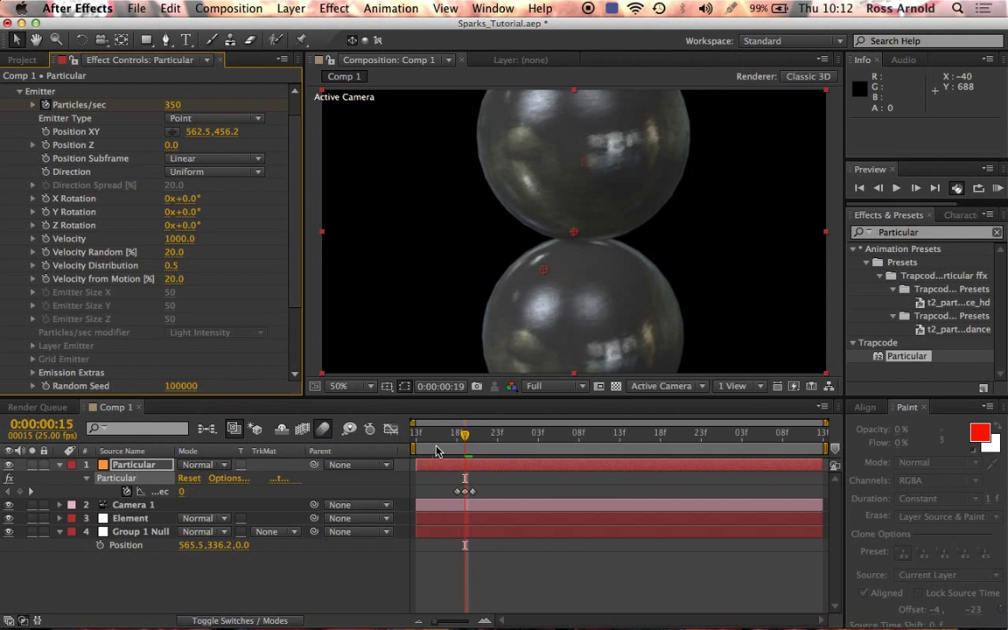
pyautogui.press('space')
pyautogui.moveTo(440, 450); pyautogui.dragTo(490, 452)
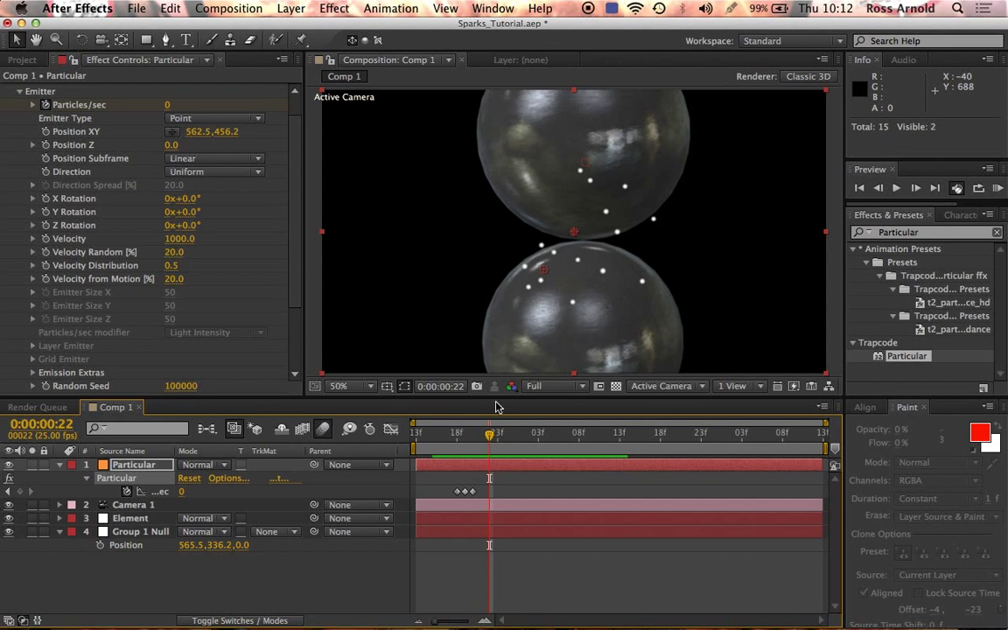
# Set Wind Y to -50 in the Air settings of Particular's Physics group.
pyautogui.click(21, 94)
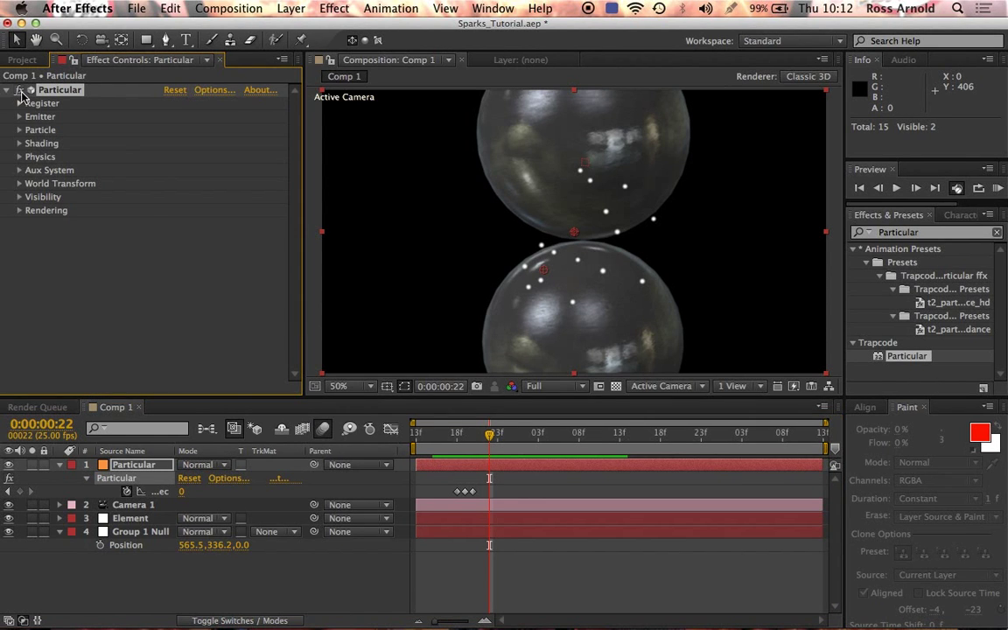
pyautogui.click(19, 157)
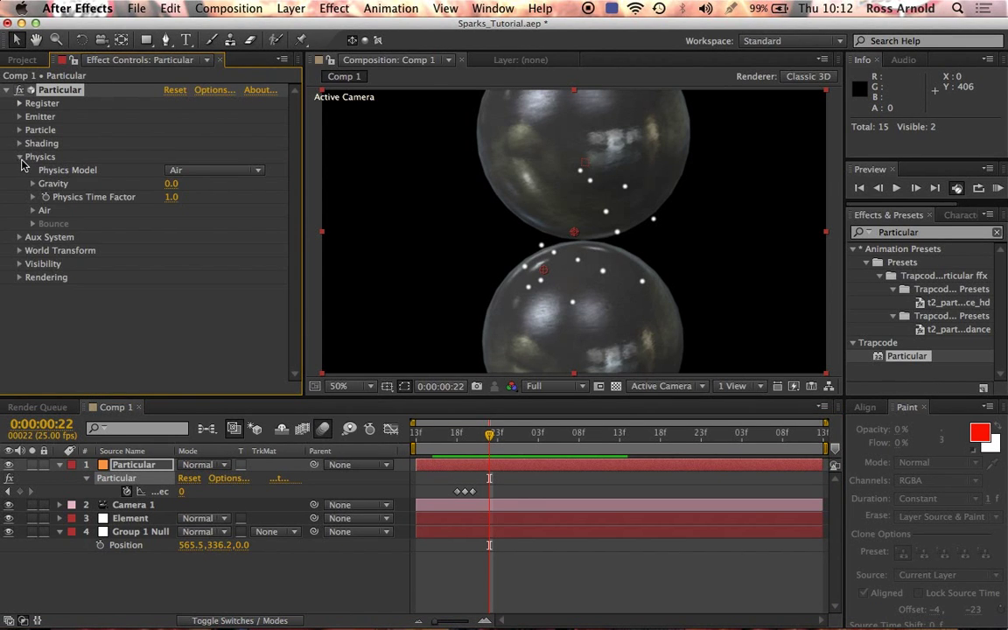
pyautogui.click(34, 210)
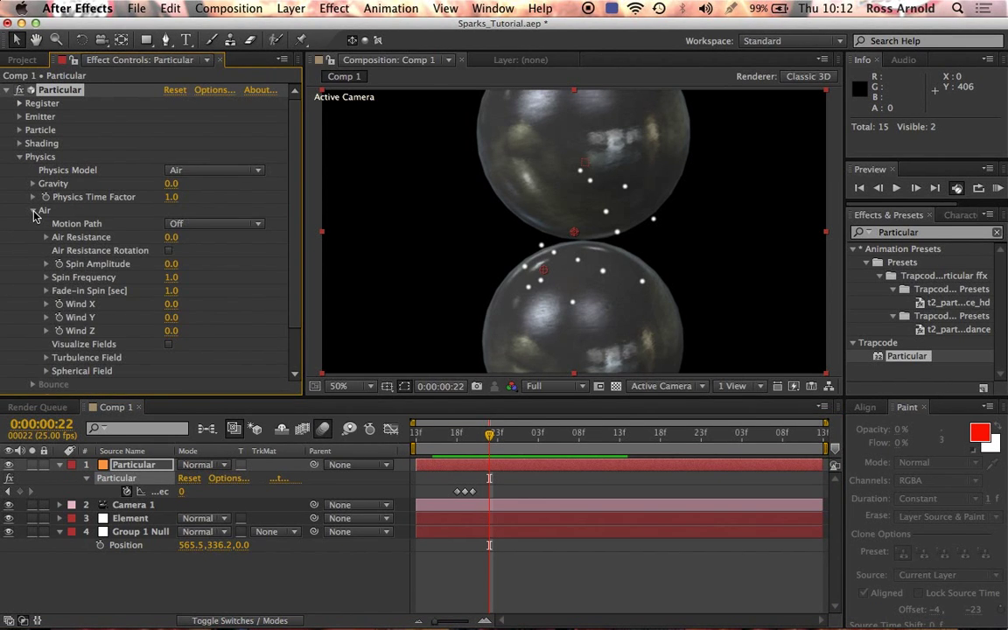
pyautogui.click(171, 318)
pyautogui.write('-50')
pyautogui.press('Return')
# Preview the burst with the vertical wind from 0:00:00:16 and return to frame 0:00:00:19.
pyautogui.click(439, 443)
pyautogui.press('space')
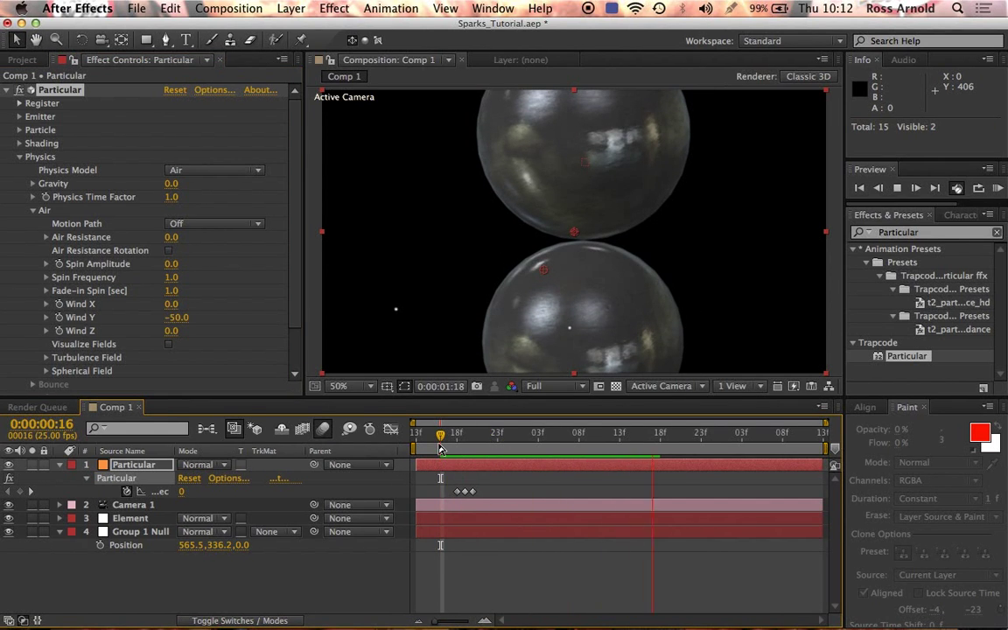
pyautogui.moveTo(441, 448); pyautogui.dragTo(473, 445)
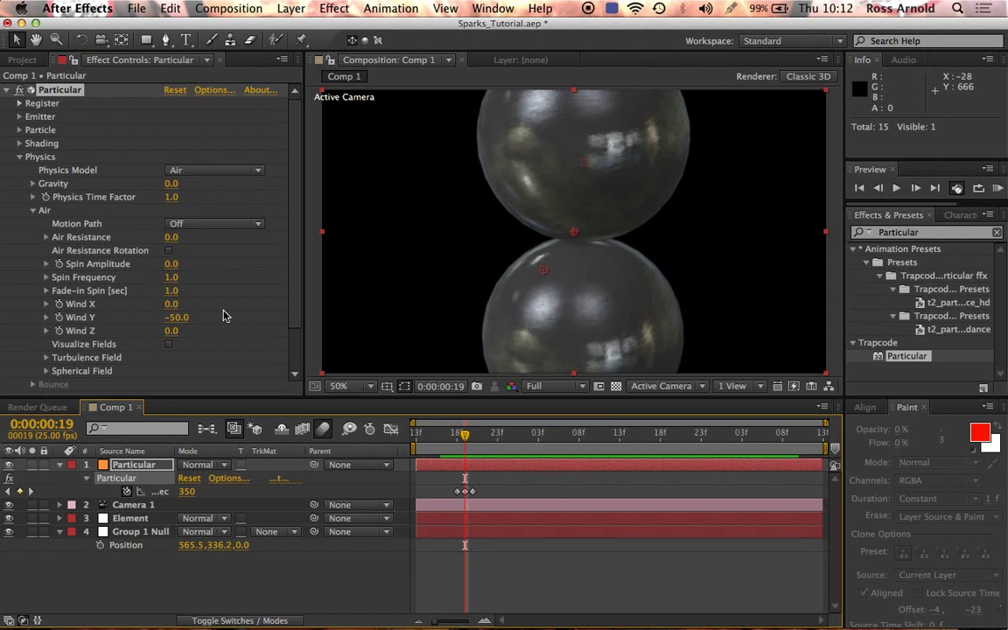
# Set Wind X to -100 in Particular's Air physics settings.
pyautogui.click(172, 304)
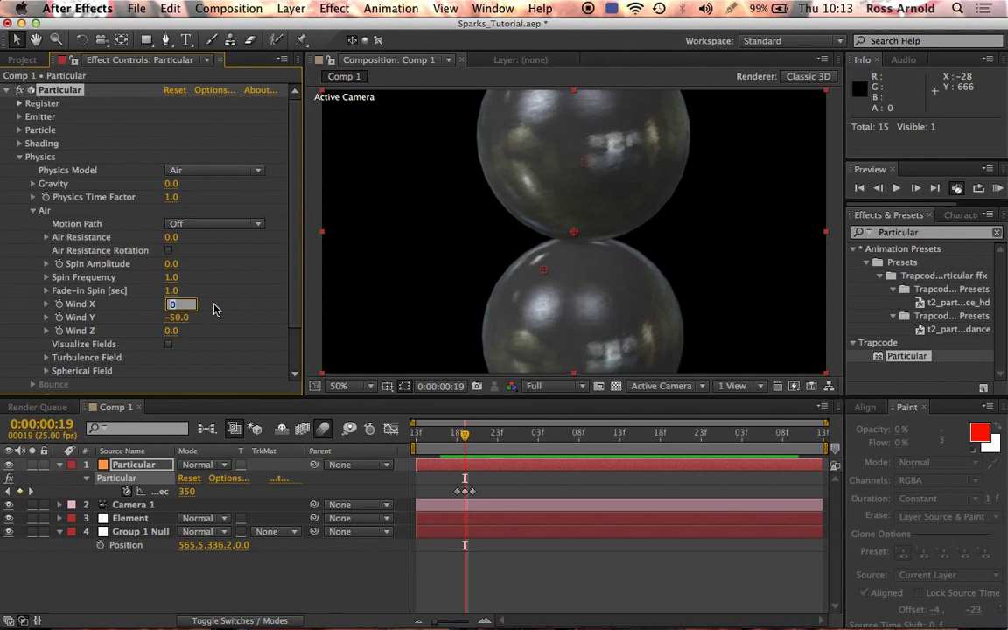
pyautogui.write('-100')
pyautogui.press('Return')
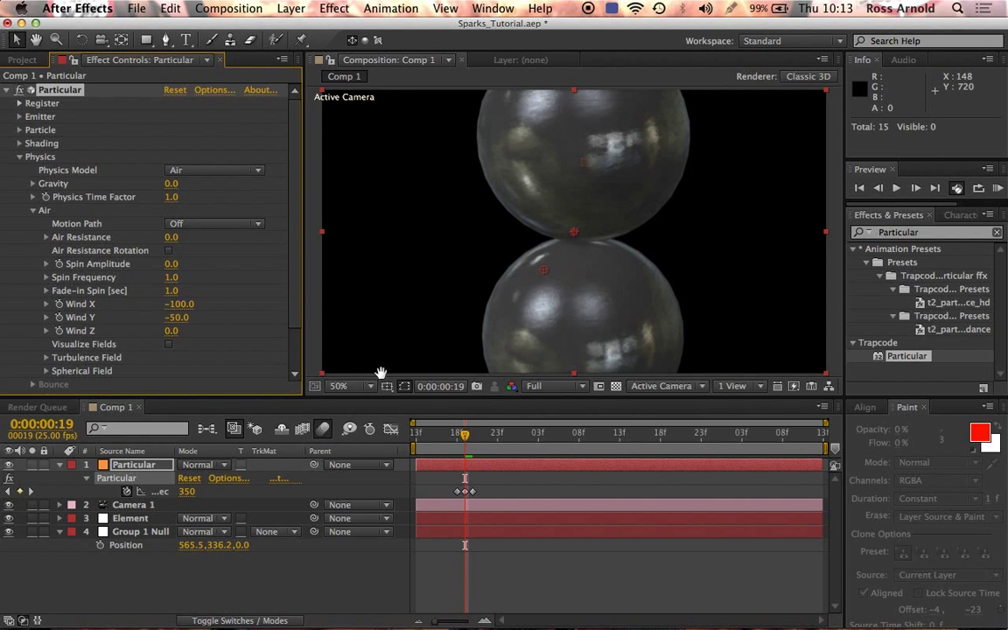
# Preview the burst with the sideways wind, check the frames around the collision and return to 0:00:00:19.
pyautogui.press('space')
pyautogui.click(457, 432)
pyautogui.moveTo(456, 432); pyautogui.dragTo(470, 432)
pyautogui.press('space')
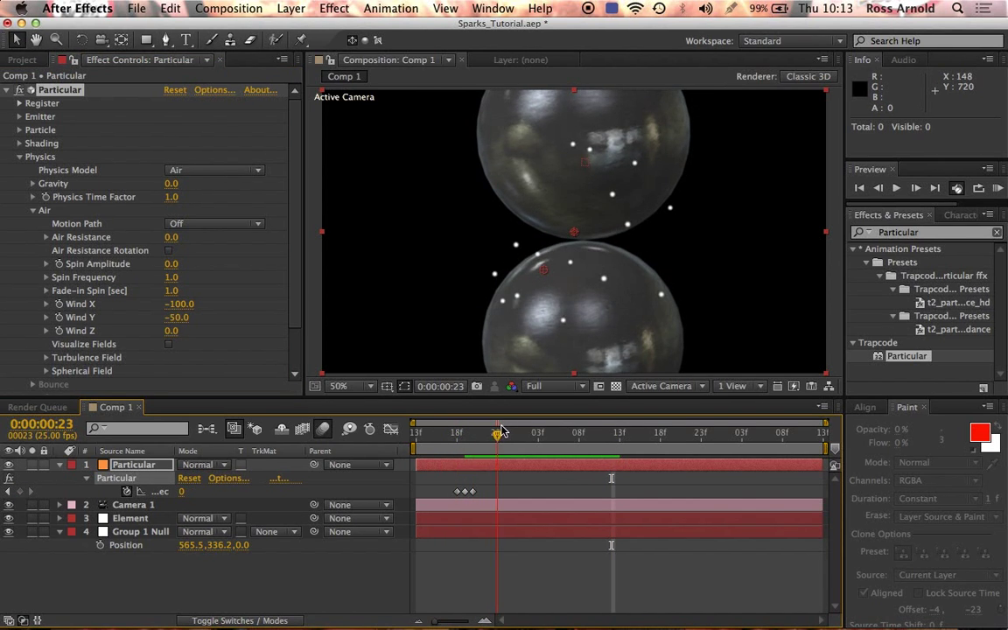
pyautogui.press('space')
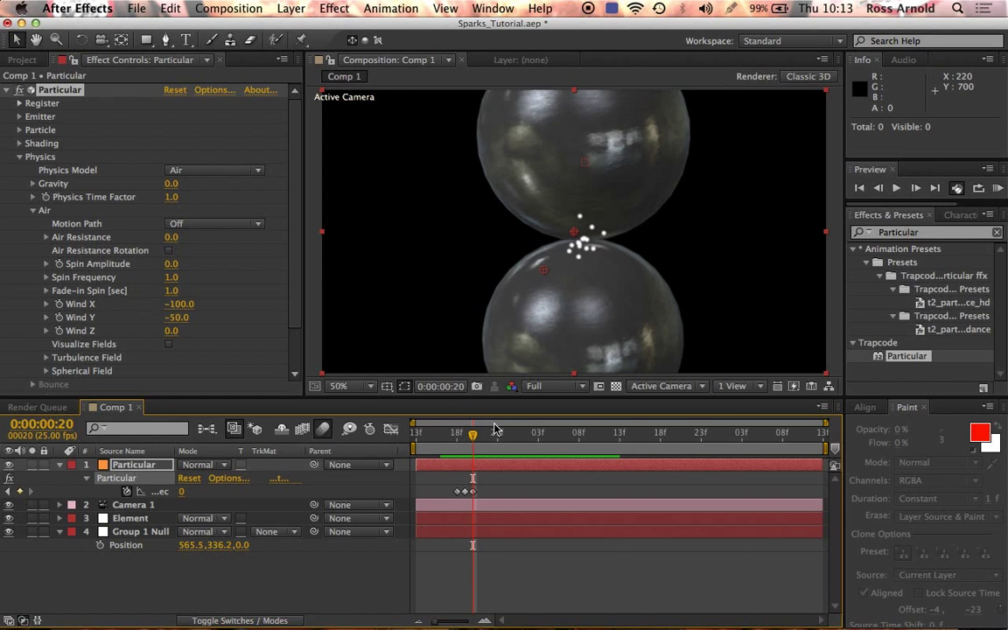
pyautogui.moveTo(472, 440); pyautogui.dragTo(465, 440)
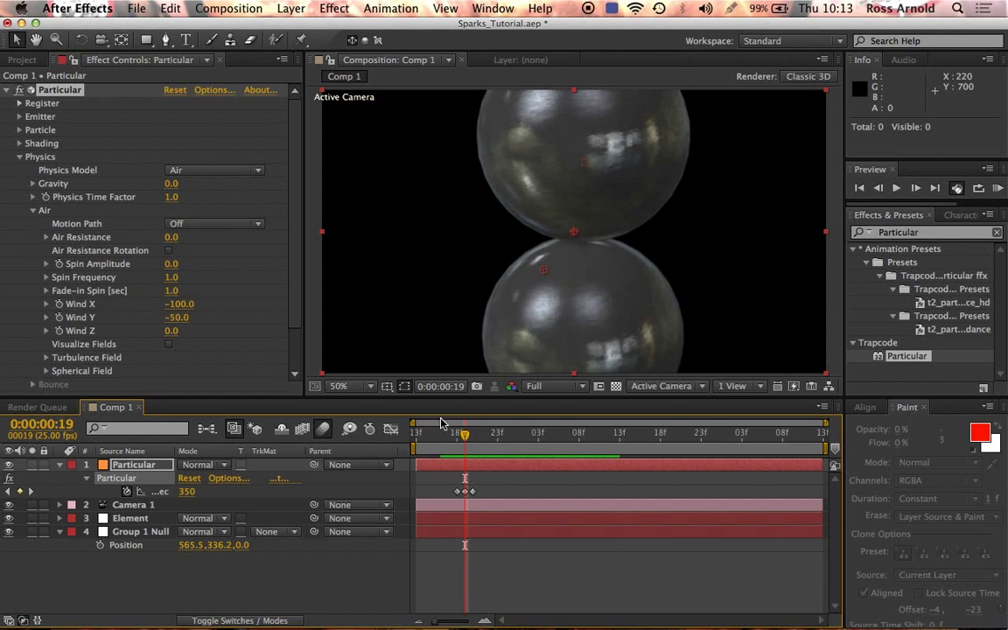
# Try an Air Resistance of 5 in the Air physics settings and preview the burst from 0:00:00:16.
pyautogui.moveTo(296, 196); pyautogui.dragTo(295, 212)
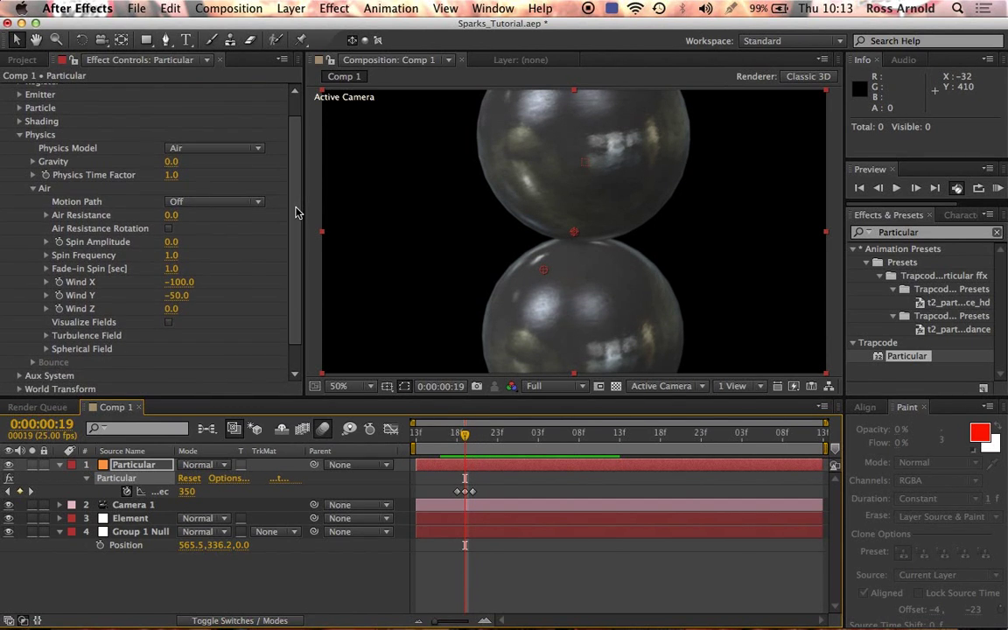
pyautogui.click(172, 216)
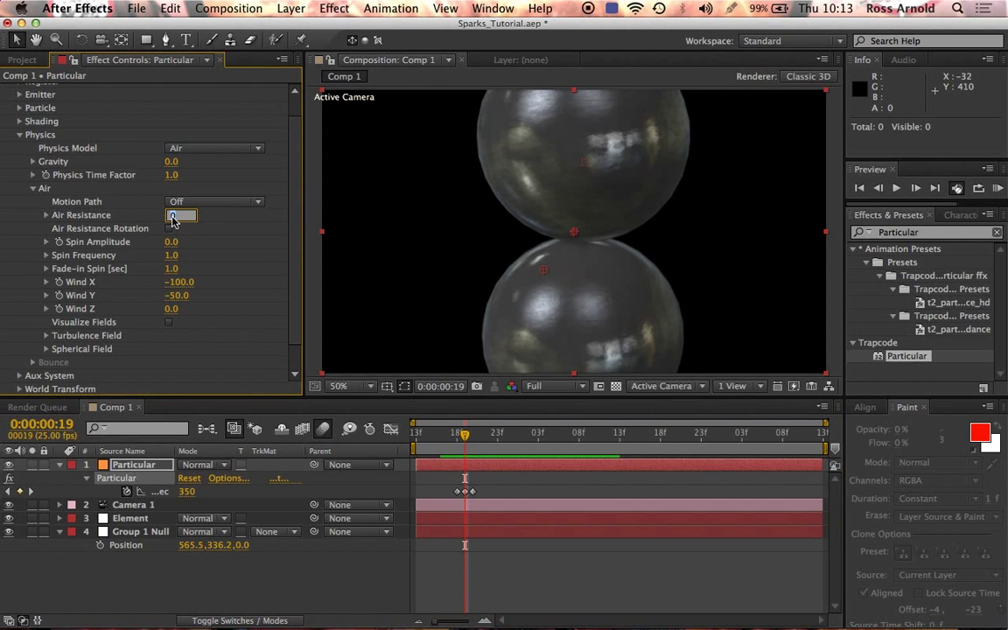
pyautogui.press('Return')
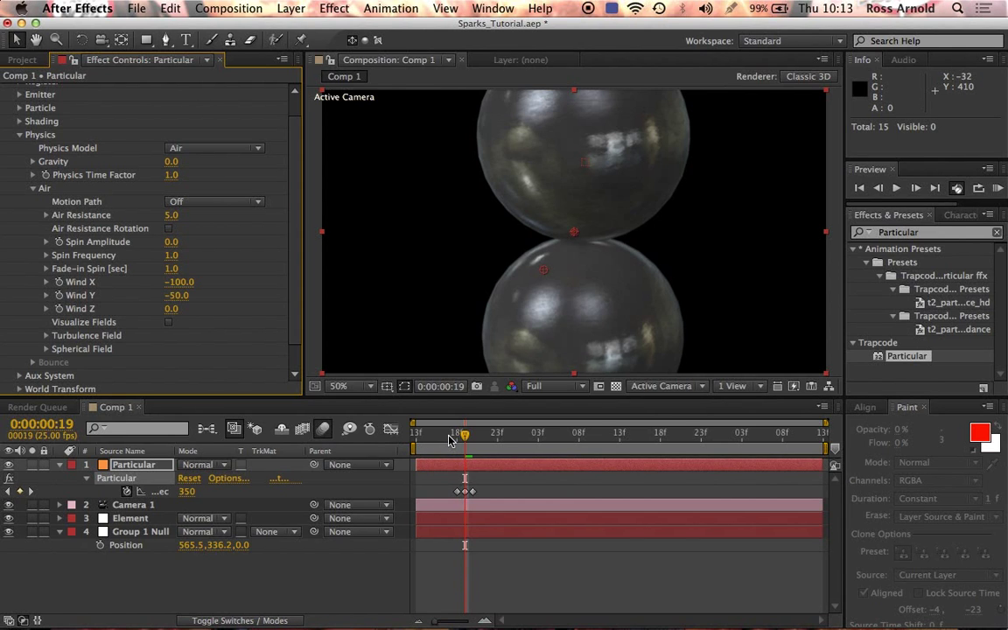
pyautogui.moveTo(448, 439)
pyautogui.mouseDown()
pyautogui.moveTo(420, 435)
pyautogui.moveTo(433, 434)
pyautogui.mouseUp()
pyautogui.press('KP_0')
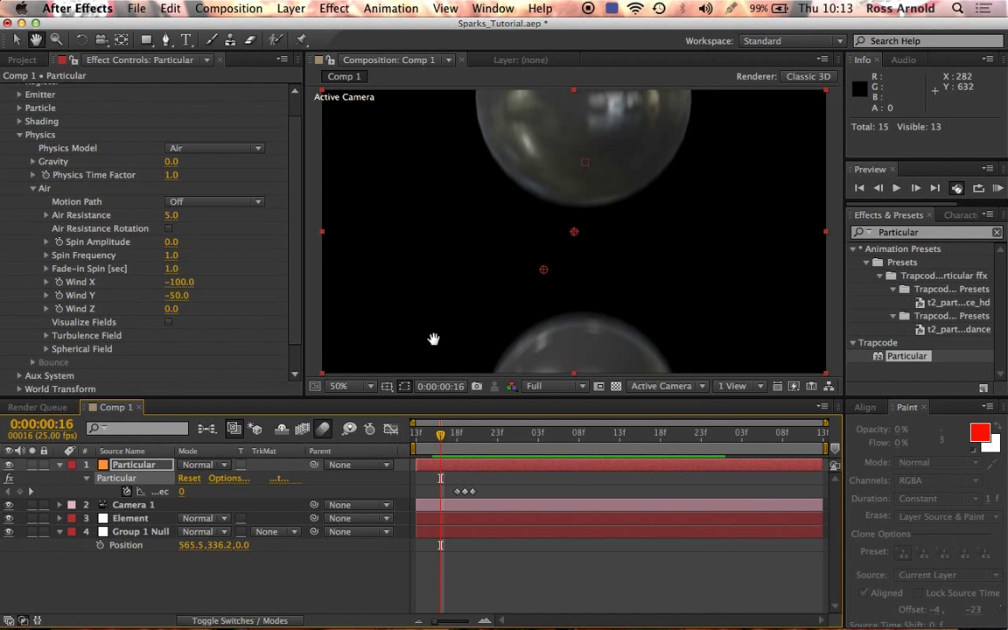
pyautogui.press('space')
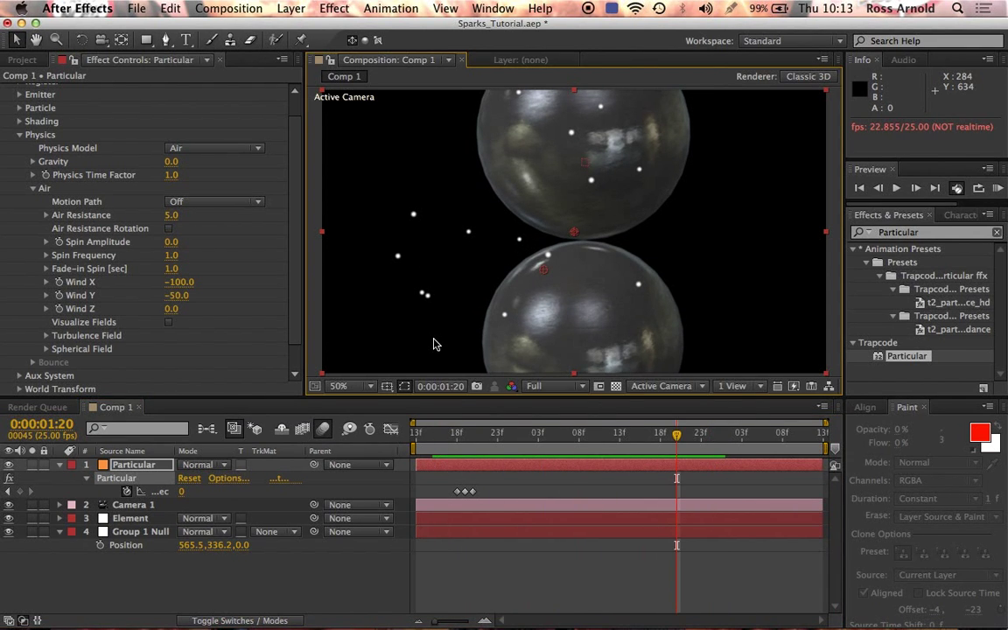
pyautogui.press('KP_0')
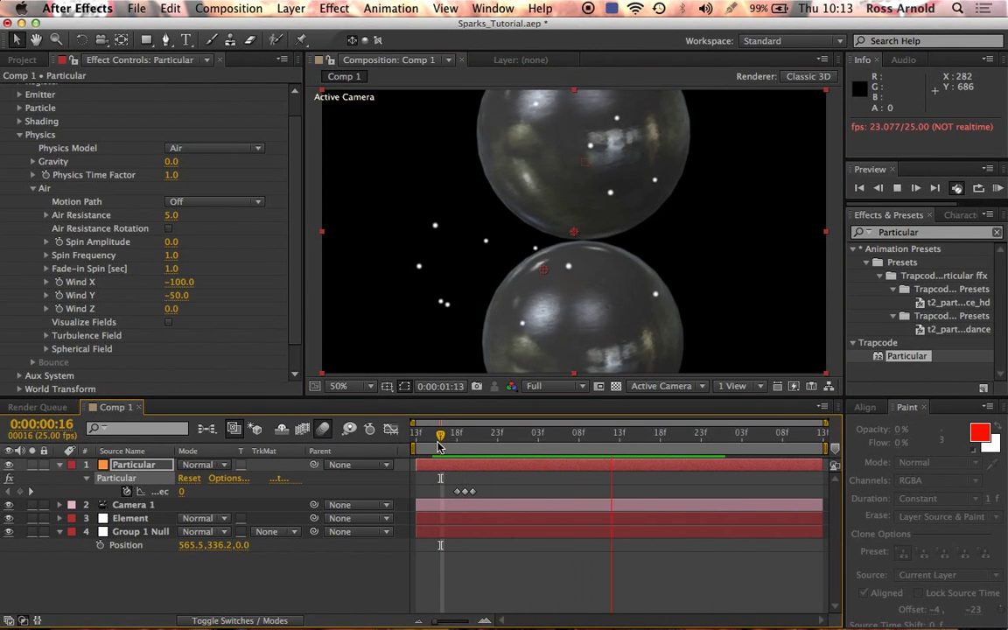
# Set the Air Resistance to 6 and check the frames around the collision, ending at 0:00:00:20.
pyautogui.click(172, 217)
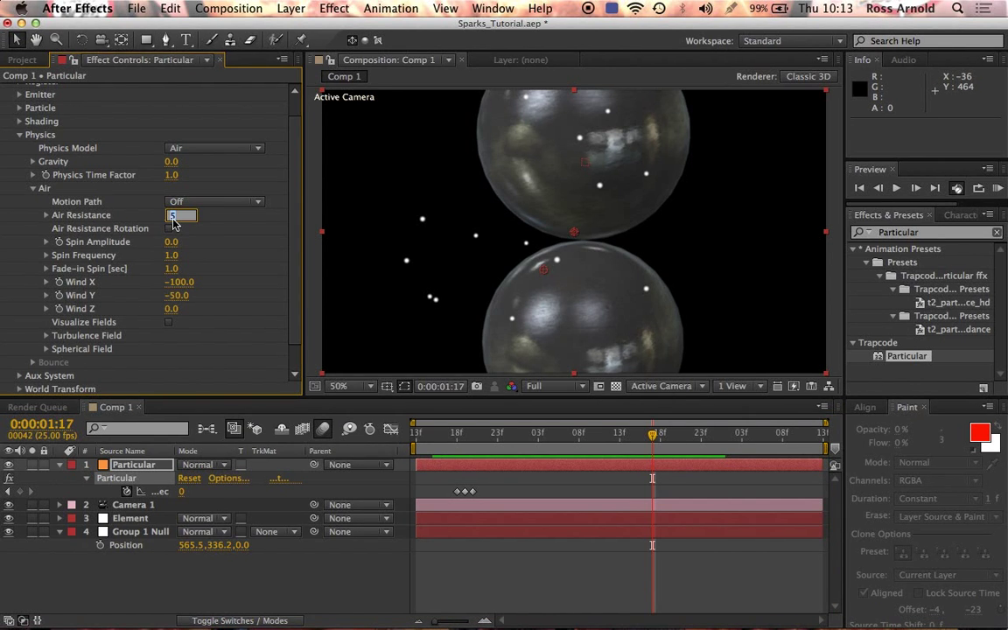
pyautogui.write('6')
pyautogui.press('Return')
pyautogui.click(457, 434)
pyautogui.click(463, 443)
pyautogui.moveTo(463, 444); pyautogui.dragTo(471, 444)
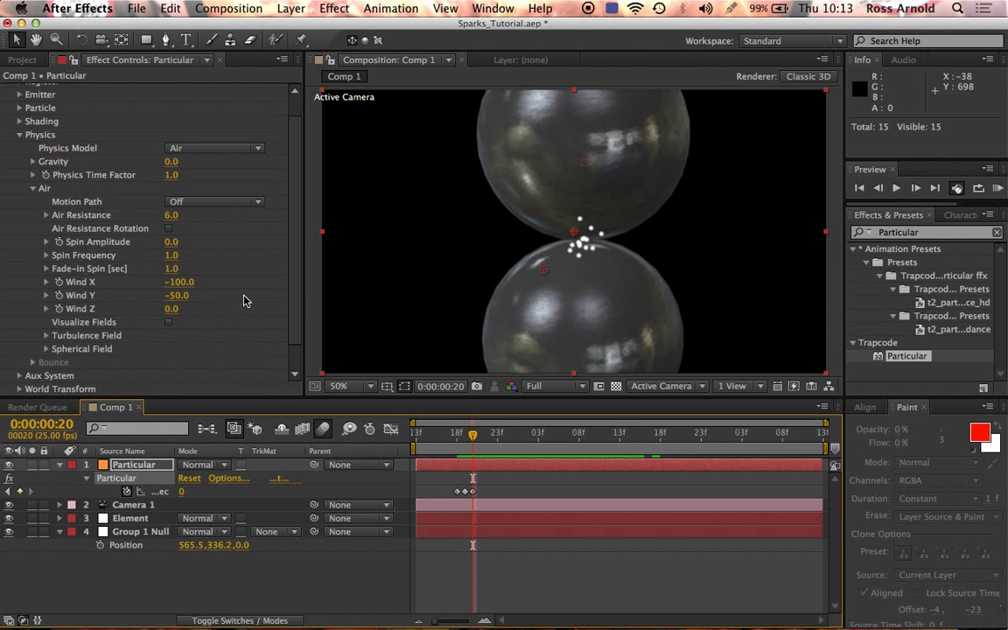
# Set Affect Position to 40 in the Turbulence Field settings of Particular's Air physics.
pyautogui.scroll(-1, 218, 264)
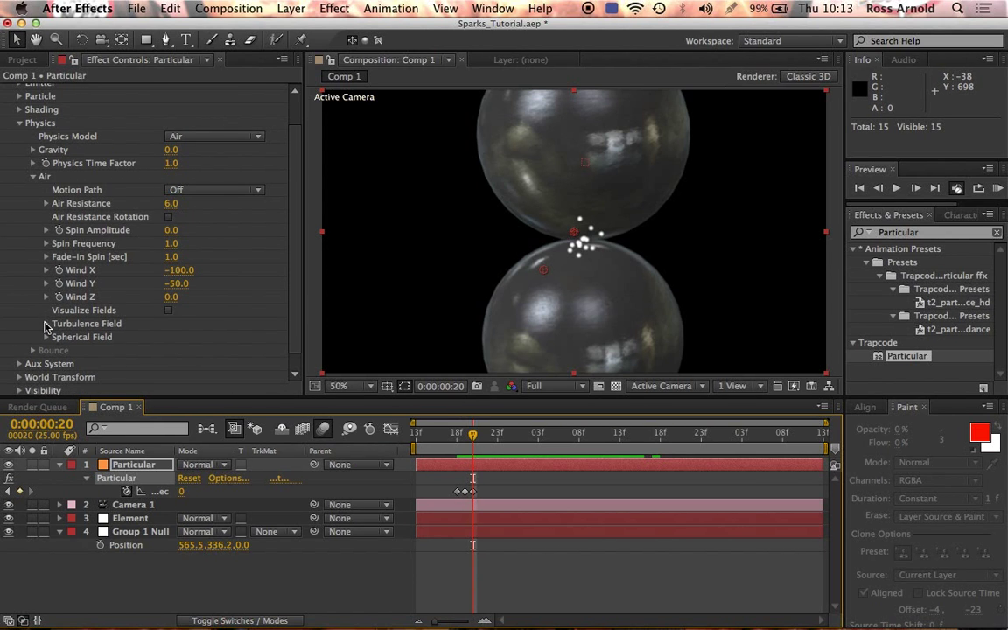
pyautogui.click(47, 323)
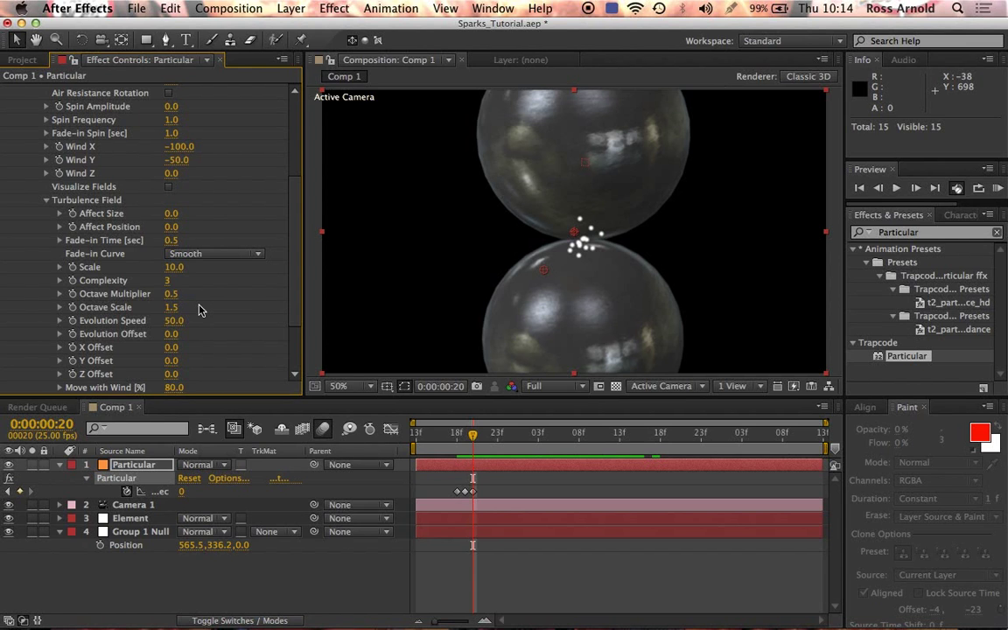
pyautogui.click(171, 227)
pyautogui.press('Return')
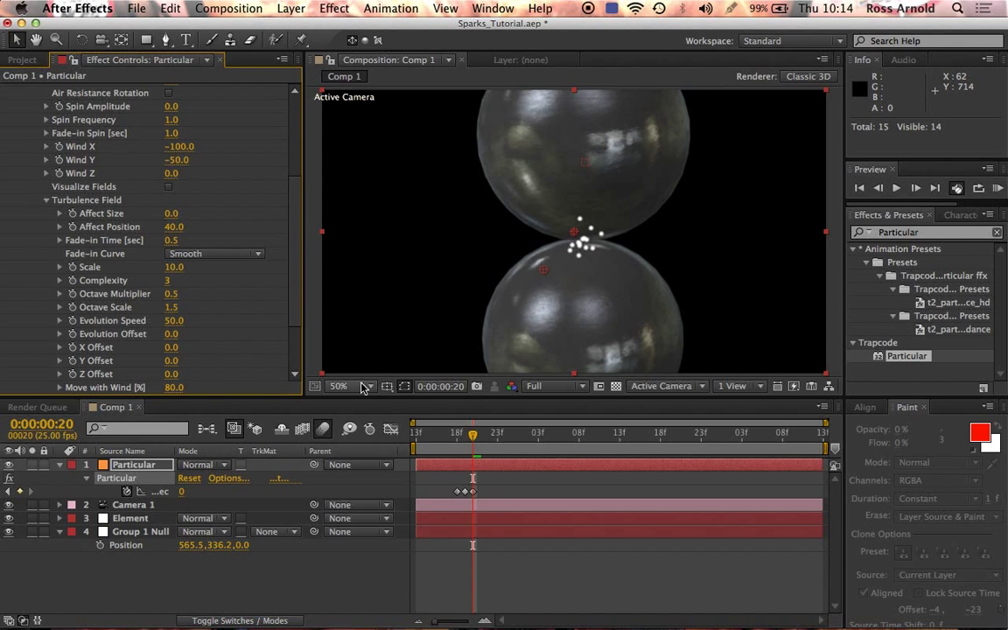
# Preview the turbulent burst from frame 0:00:00:13 and stop playback at 0:00:01:01.
pyautogui.press('pageup')
pyautogui.press('pageup')
pyautogui.press('pageup')
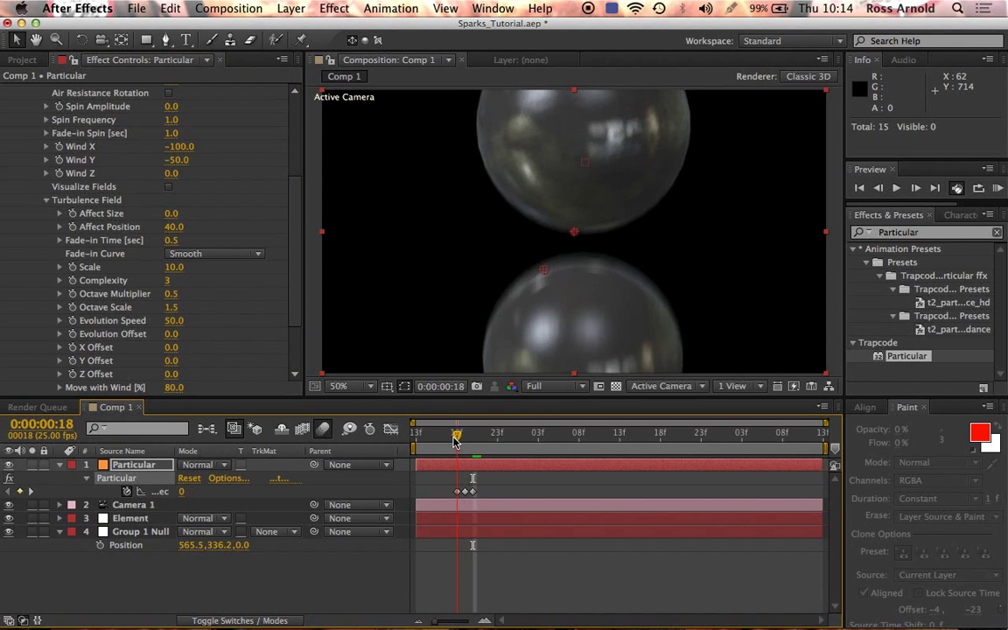
pyautogui.moveTo(452, 442); pyautogui.dragTo(421, 437)
pyautogui.press('space')
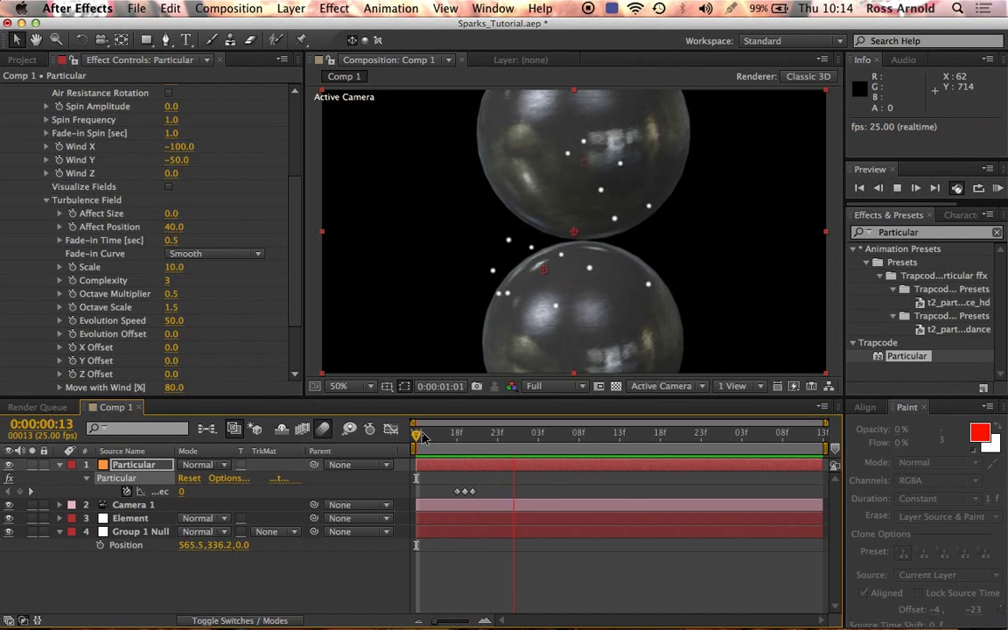
pyautogui.press('space')
# Set the Turbulence Field's Scale to 20.
pyautogui.click(174, 267)
pyautogui.write('20')
pyautogui.press('Return')
pyautogui.press('space')
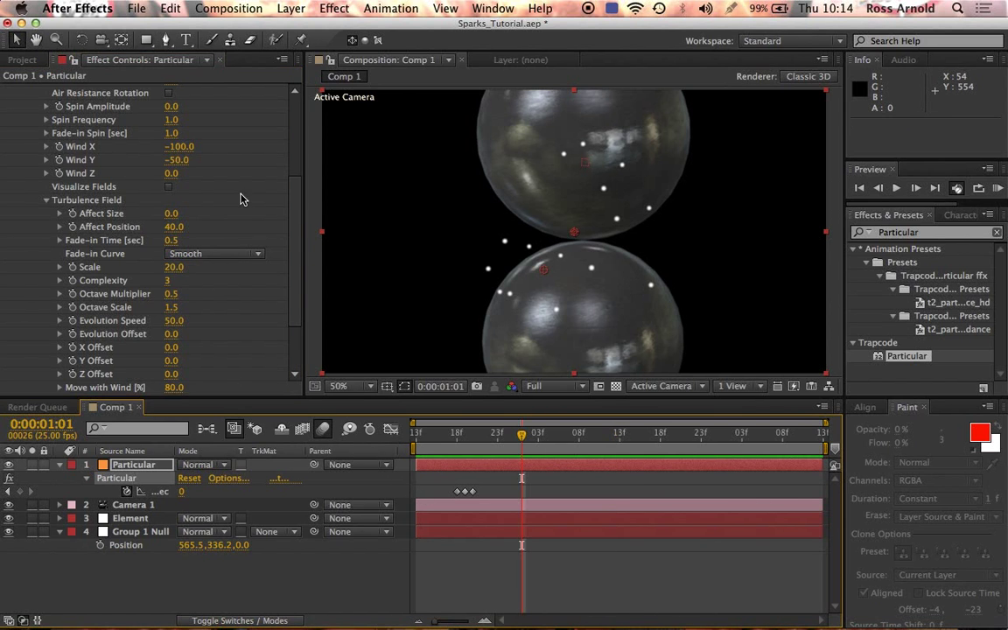
# Set the Spin Frequency to 5 in Particular's Air physics settings.
pyautogui.moveTo(292, 194)
pyautogui.mouseDown()
pyautogui.moveTo(293, 216)
pyautogui.moveTo(290, 179)
pyautogui.mouseUp()
pyautogui.click(175, 154)
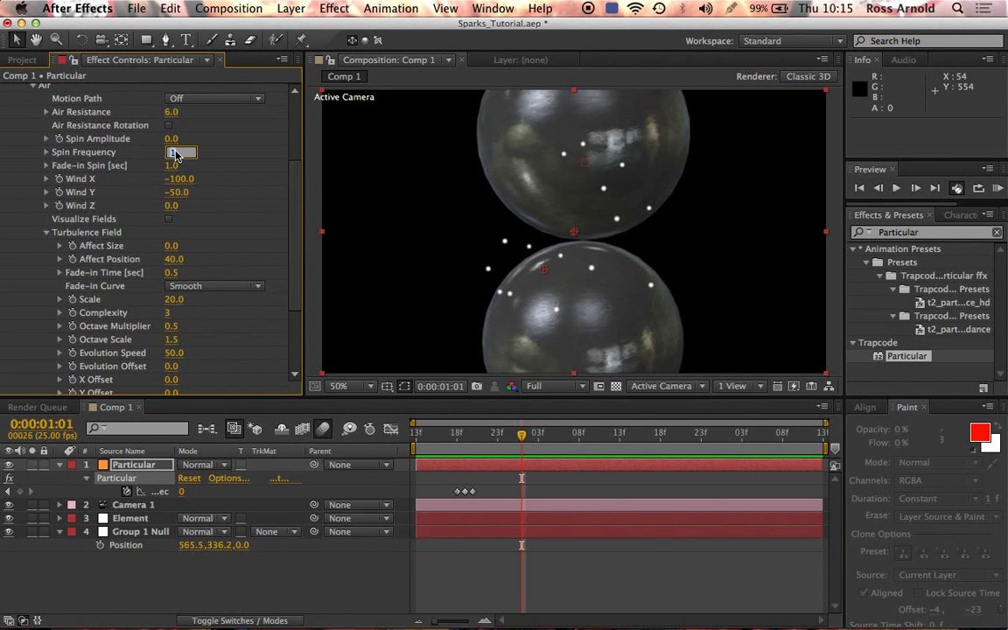
pyautogui.write('5')
pyautogui.press('Return')
# Preview the burst from frame 0:00:00:14 and stop playback at 0:00:02:00.
pyautogui.moveTo(437, 434); pyautogui.dragTo(426, 435)
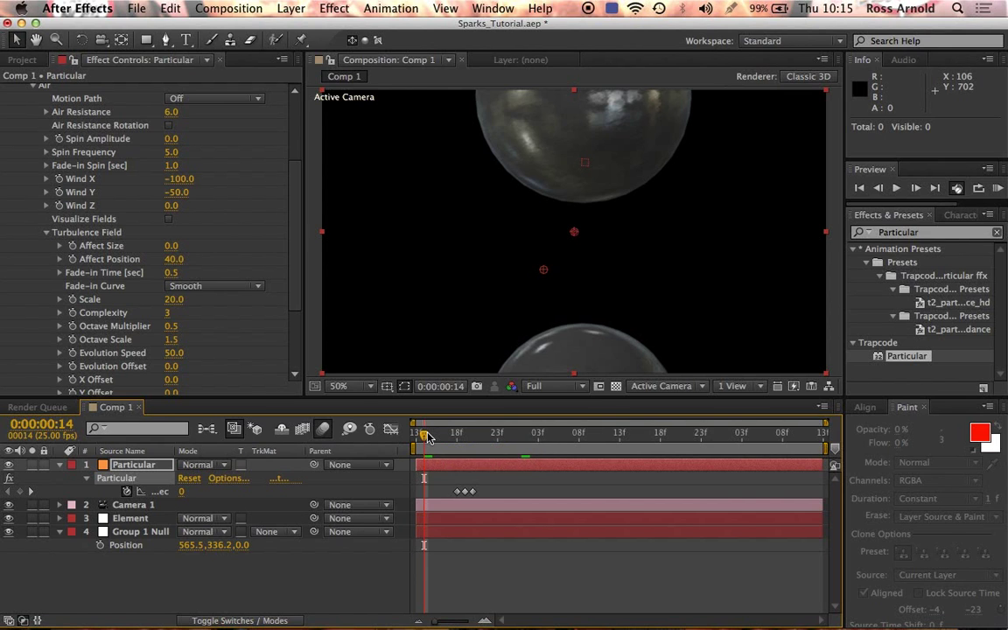
pyautogui.press('KP_0')
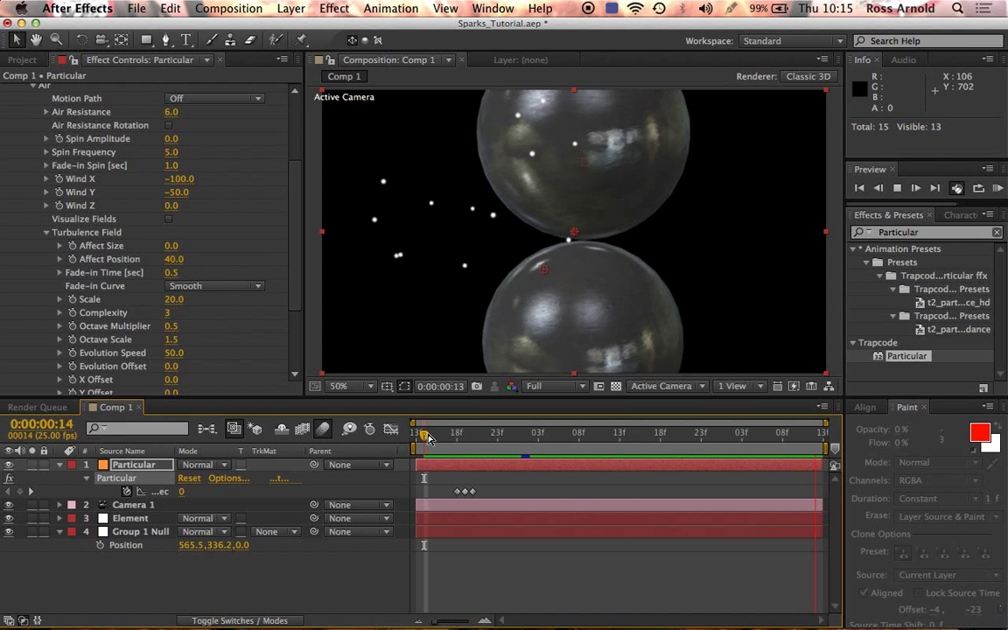
pyautogui.press('space')
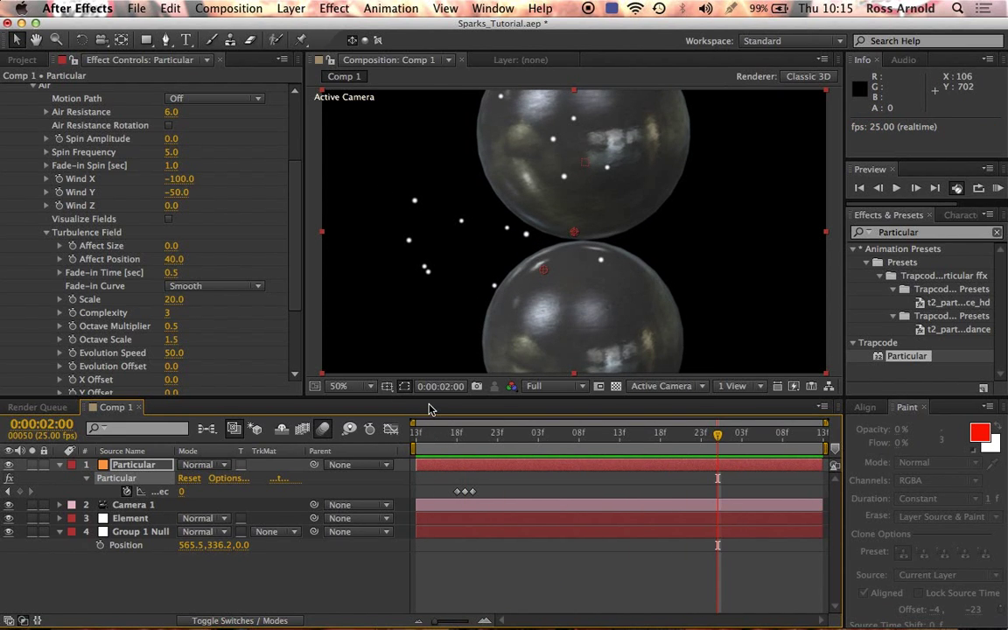
# Set the emitter's Velocity Random to 50% and preview the burst from just before the spheres collide.
pyautogui.moveTo(294, 190)
pyautogui.mouseDown()
pyautogui.moveTo(293, 153)
pyautogui.moveTo(242, 114)
pyautogui.mouseUp()
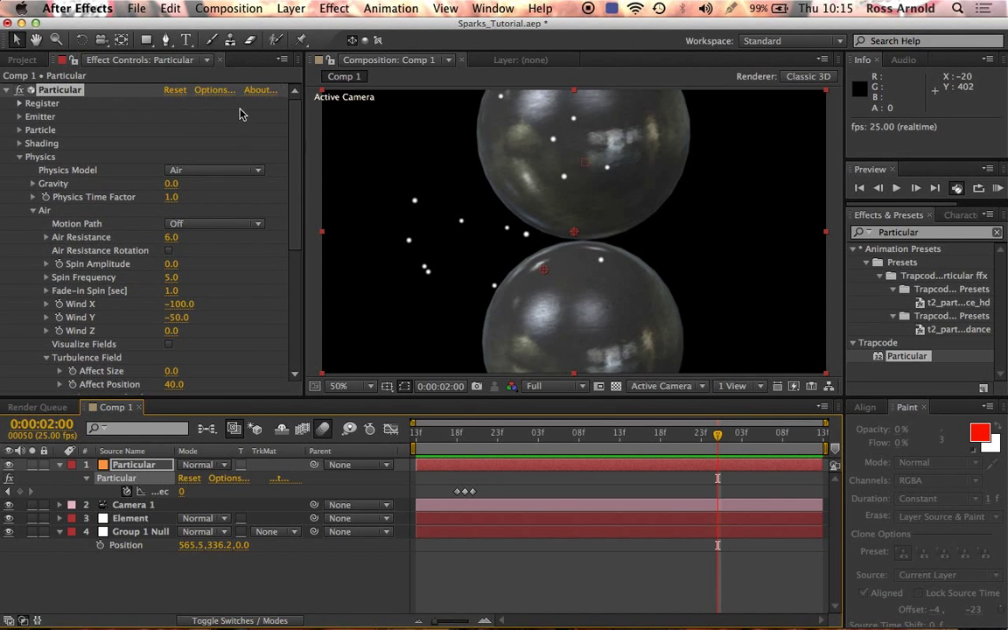
pyautogui.click(20, 157)
pyautogui.click(19, 117)
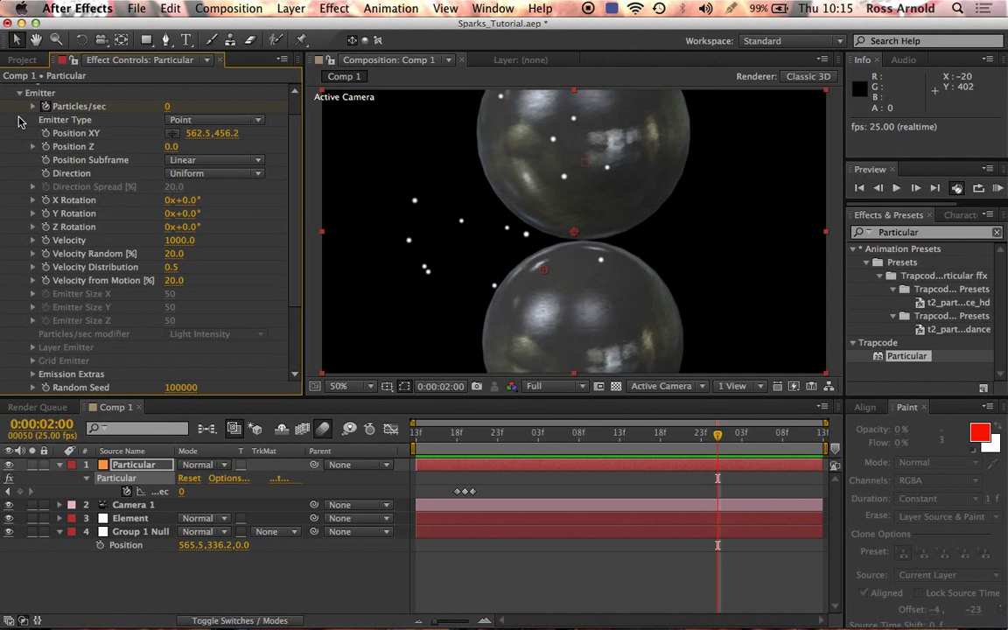
pyautogui.scroll(-1, 295, 203)
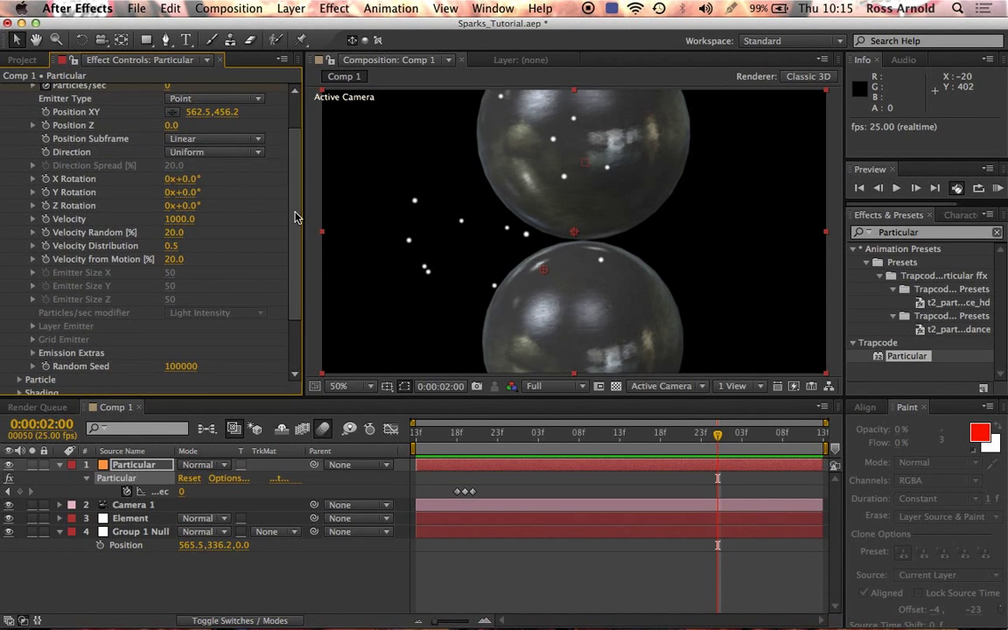
pyautogui.click(173, 233)
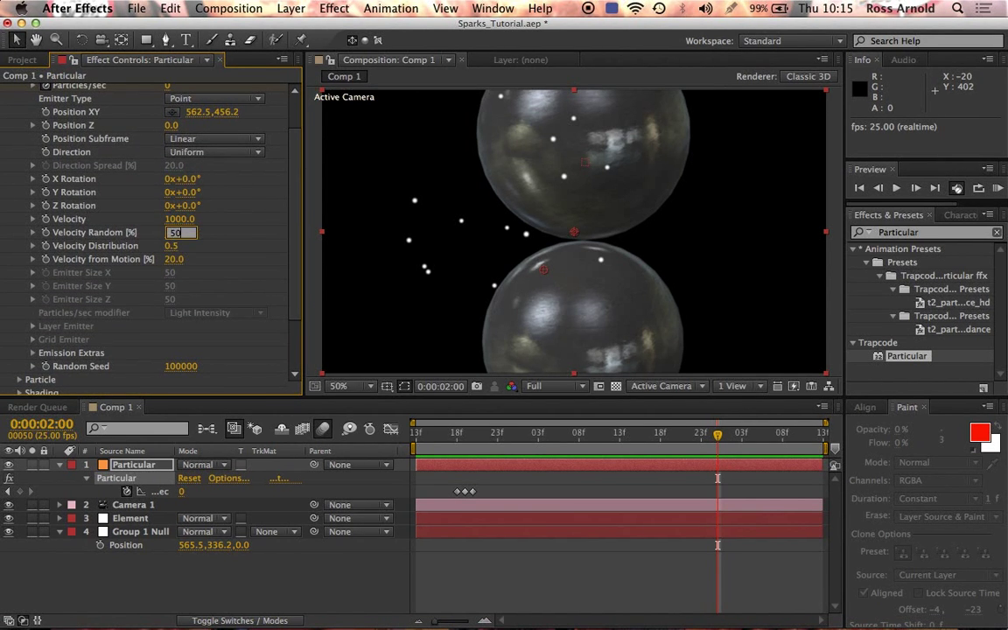
pyautogui.press('Return')
pyautogui.click(440, 435)
pyautogui.press('space')
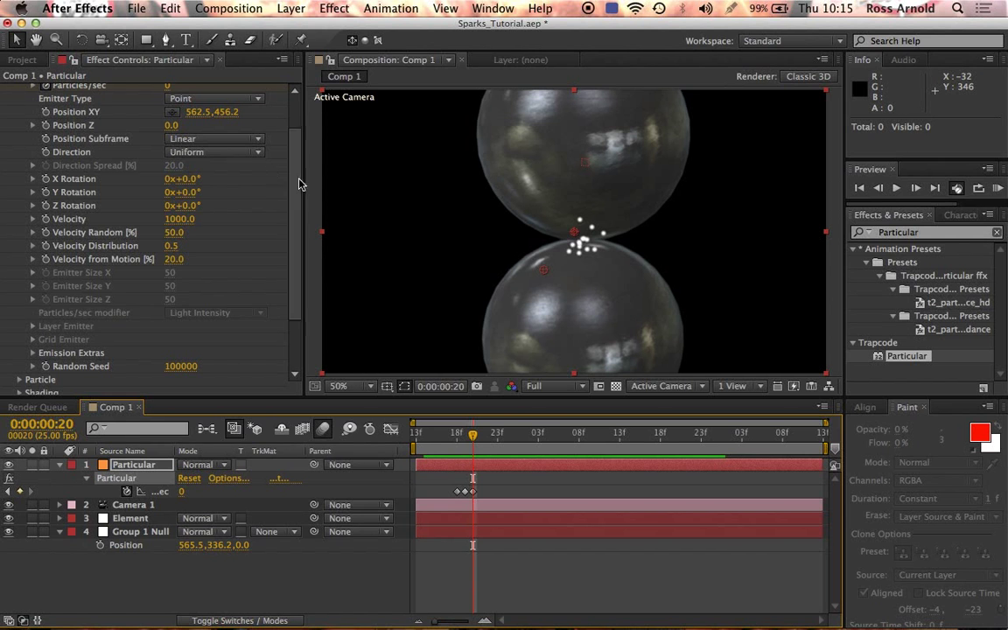
# Set the particle Life to 0.8 seconds in Particular's Particle settings.
pyautogui.scroll(2, 263, 166)
pyautogui.click(19, 116)
pyautogui.click(19, 129)
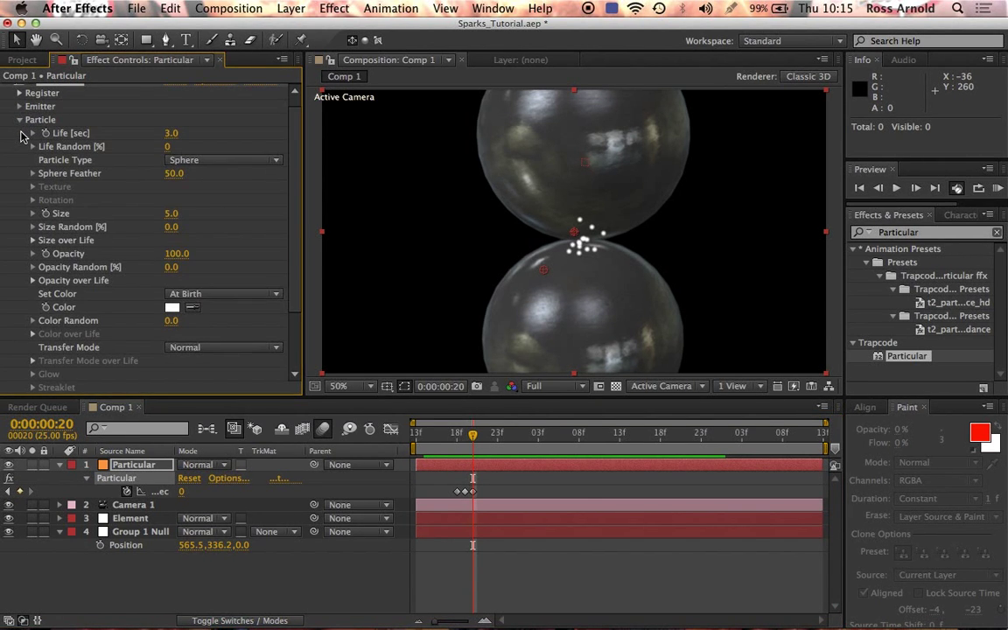
pyautogui.click(169, 133)
pyautogui.write('0.8')
pyautogui.press('Return')
# Preview the burst from frames 0:00:00:16 and 0:00:00:17, stopping playback at 0:00:01:11.
pyautogui.click(426, 436)
pyautogui.press('space')
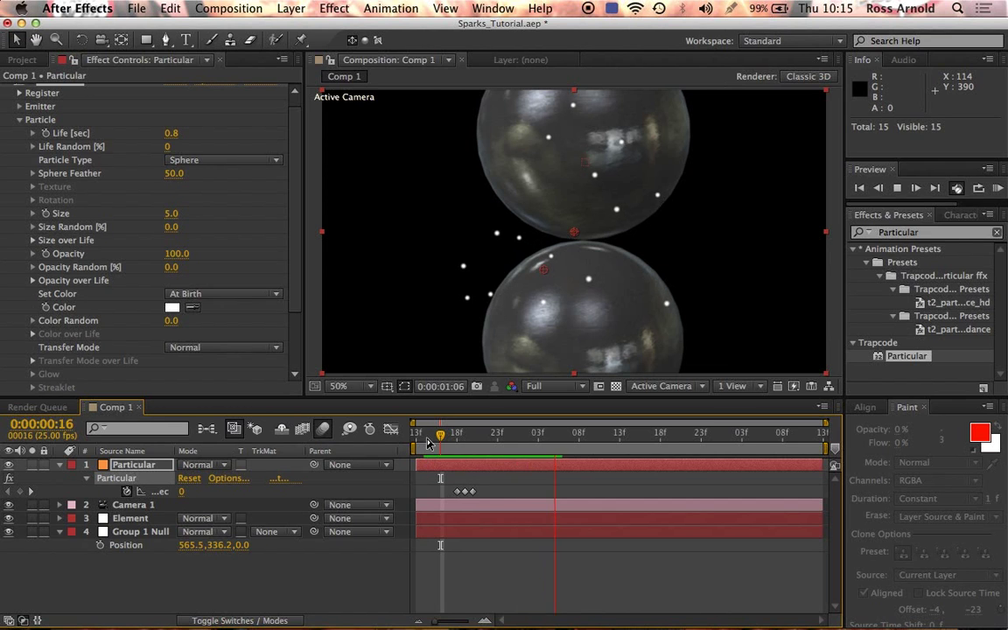
pyautogui.click(448, 435)
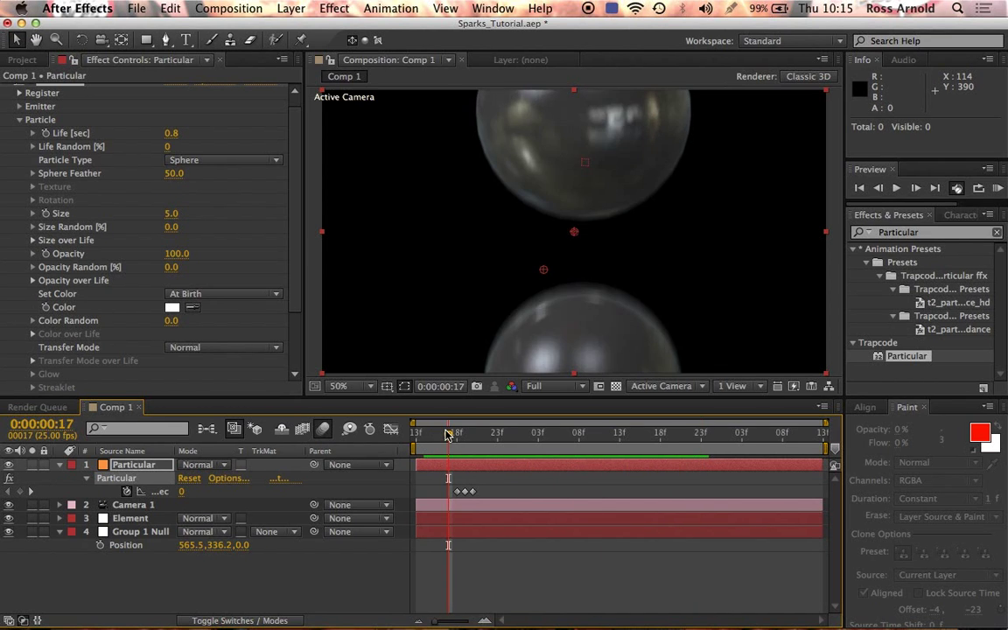
pyautogui.press('space')
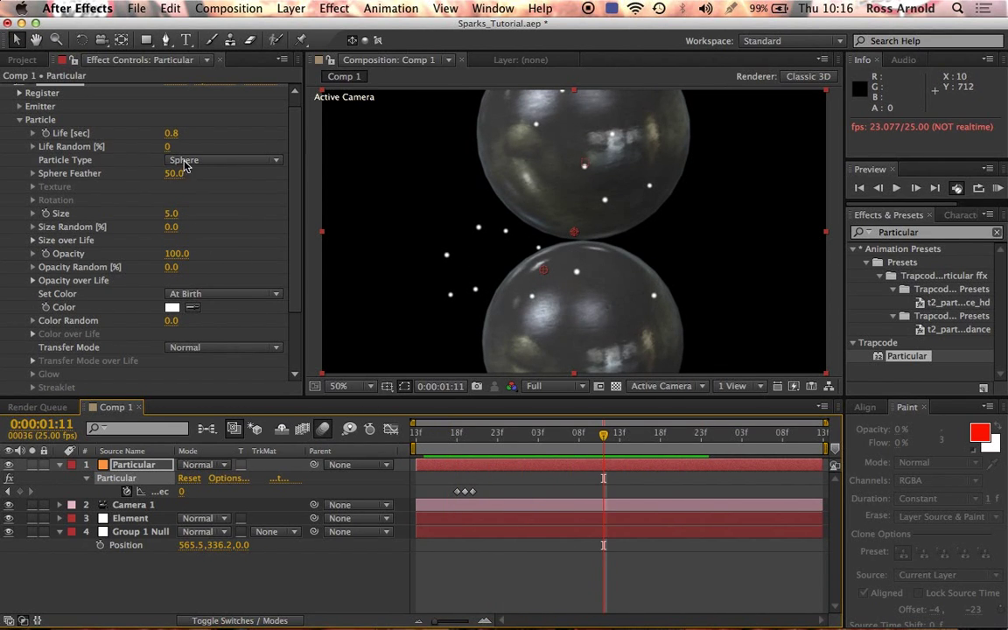
# Set Life Random to 50% and preview the burst from 0:00:00:16, stopping at 0:00:02:01.
pyautogui.click(168, 147)
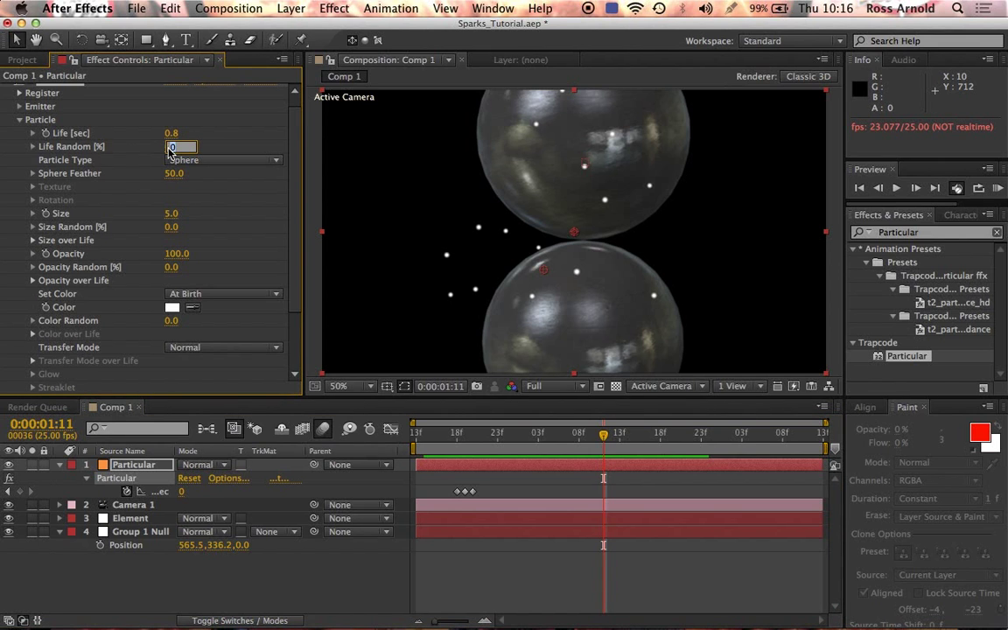
pyautogui.click(441, 434)
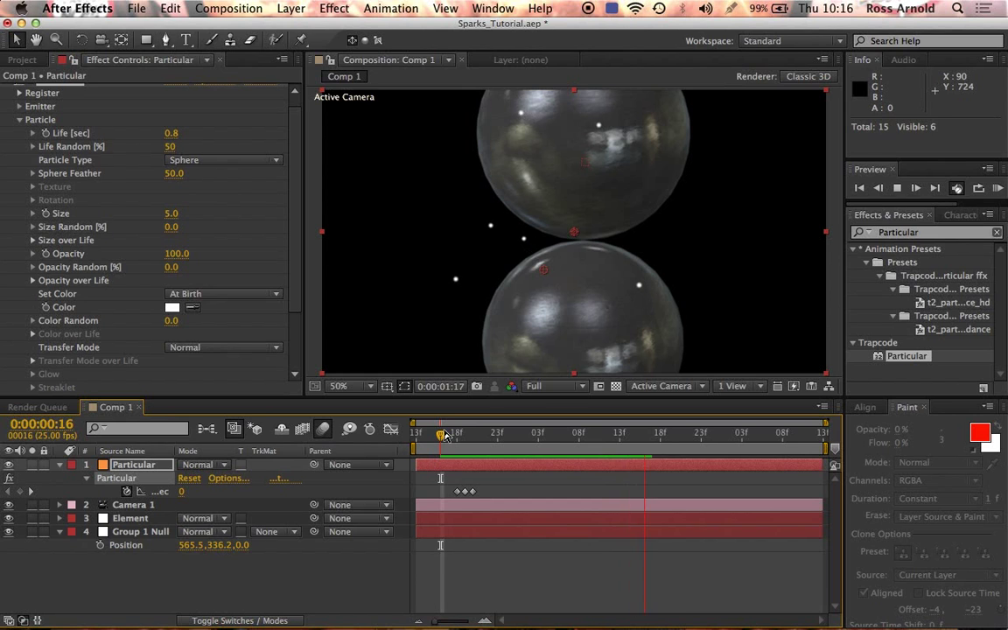
pyautogui.click(260, 243)
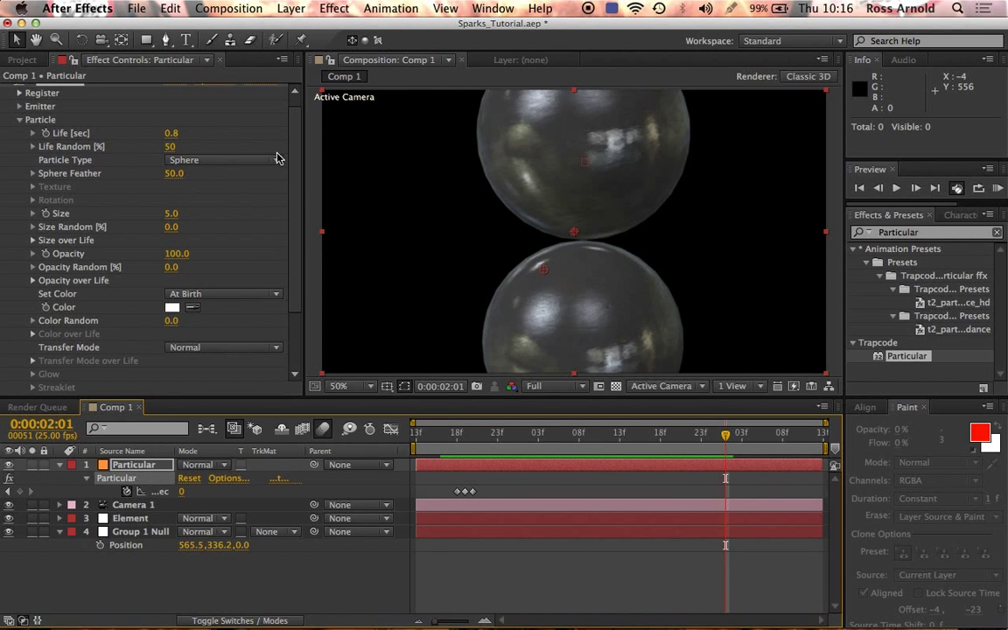
# Set the particle Size to 3 and scrub through the burst to check it.
pyautogui.scroll(-2, 293, 170)
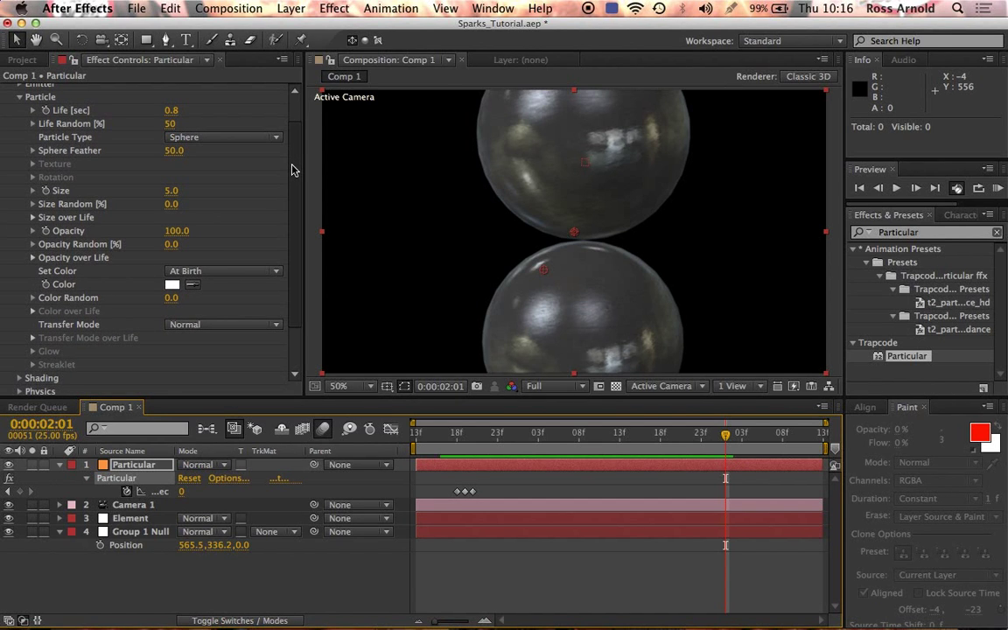
pyautogui.scroll(-1, 293, 170)
pyautogui.click(171, 191)
pyautogui.write('3')
pyautogui.press('Return')
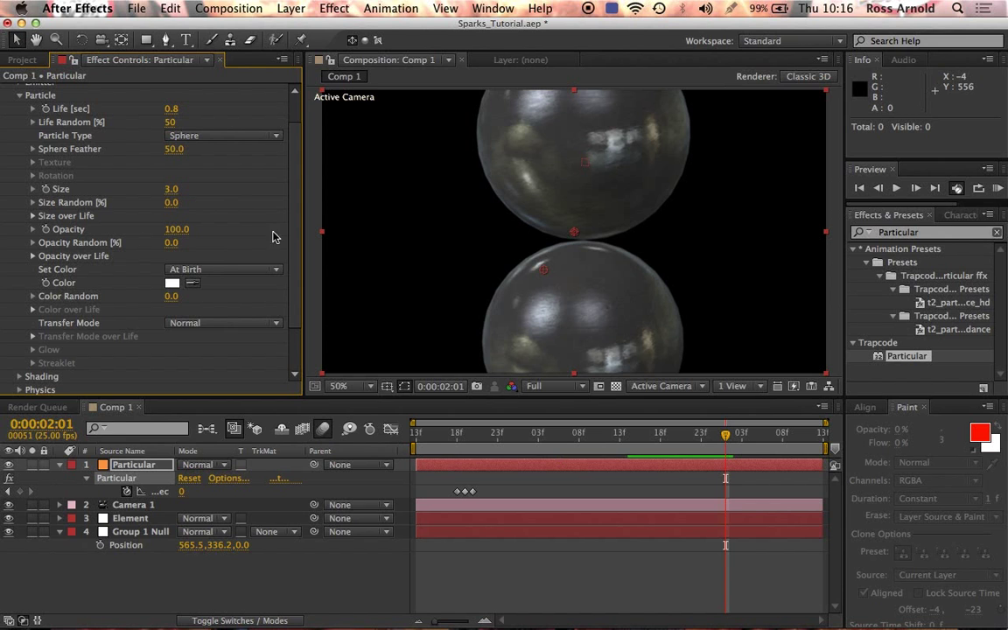
pyautogui.moveTo(463, 449); pyautogui.dragTo(667, 417)
pyautogui.press('space')
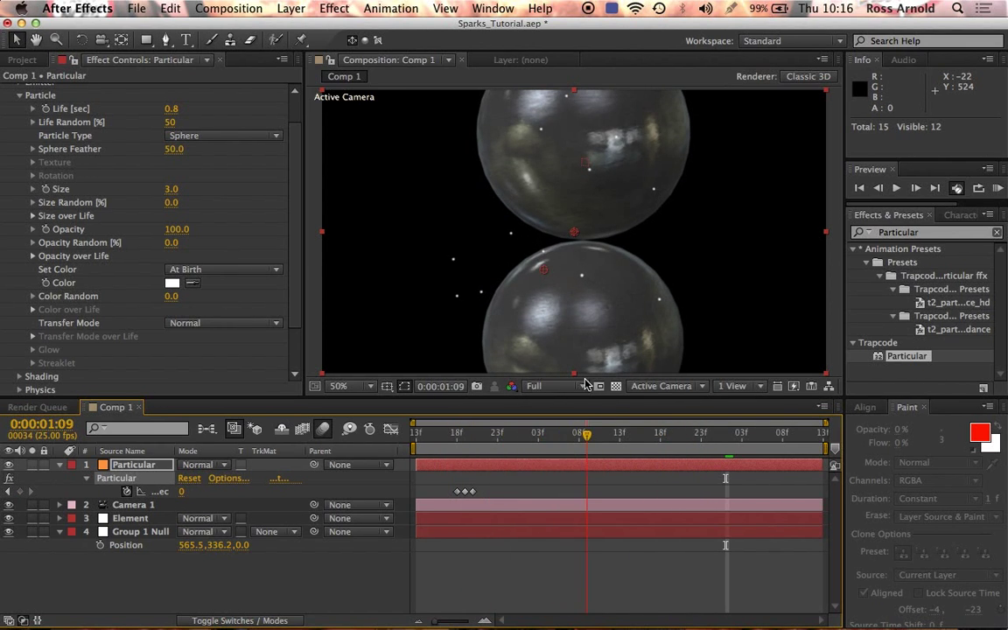
# Set Size Random to 25% and preview the burst from 0:00:00:16, stopping at 0:00:01:23.
pyautogui.click(172, 205)
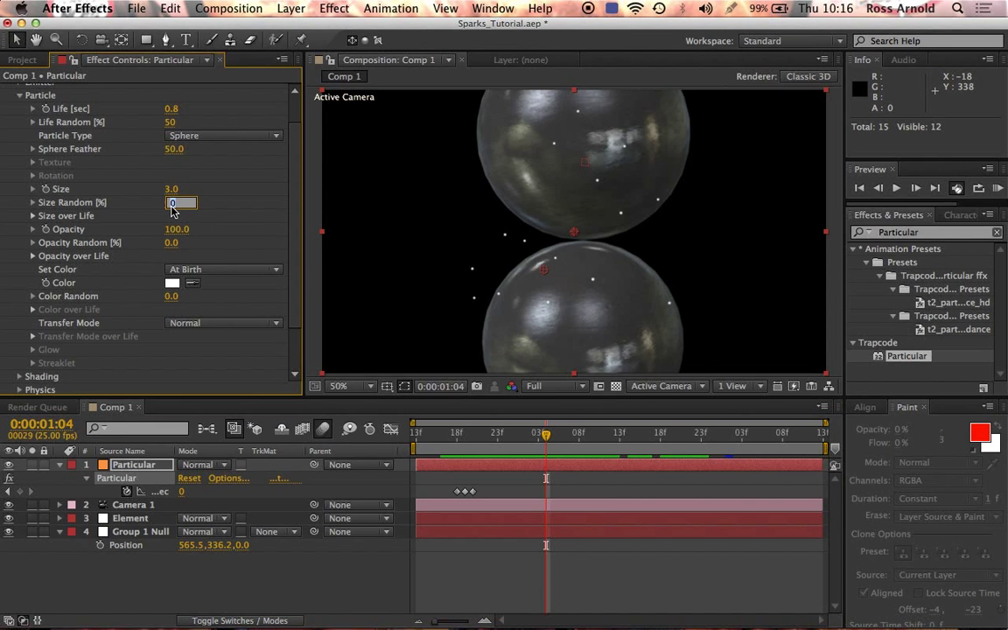
pyautogui.write('25')
pyautogui.press('Return')
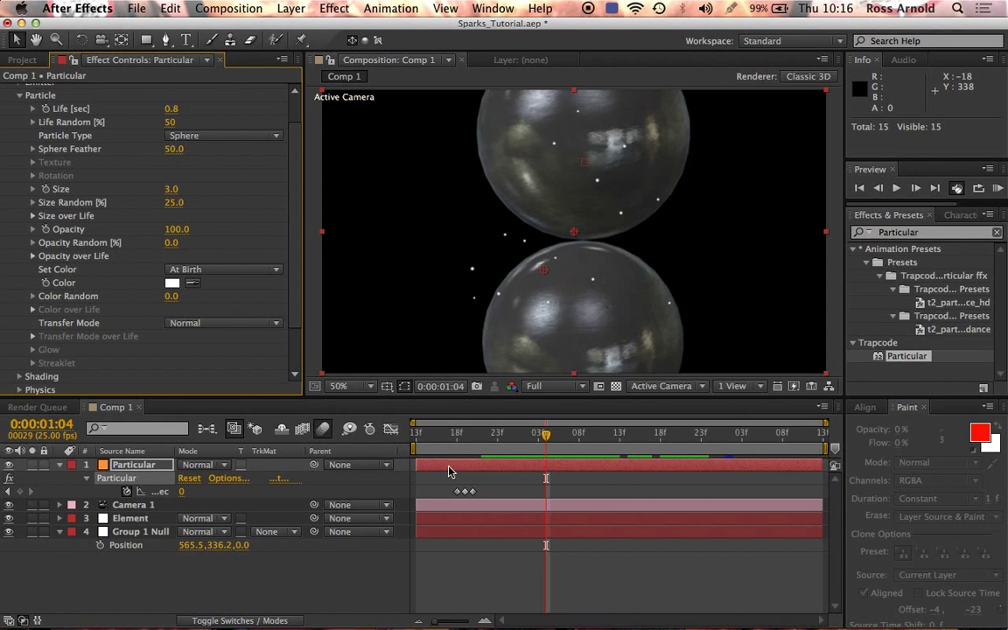
pyautogui.click(444, 434)
pyautogui.press('space')
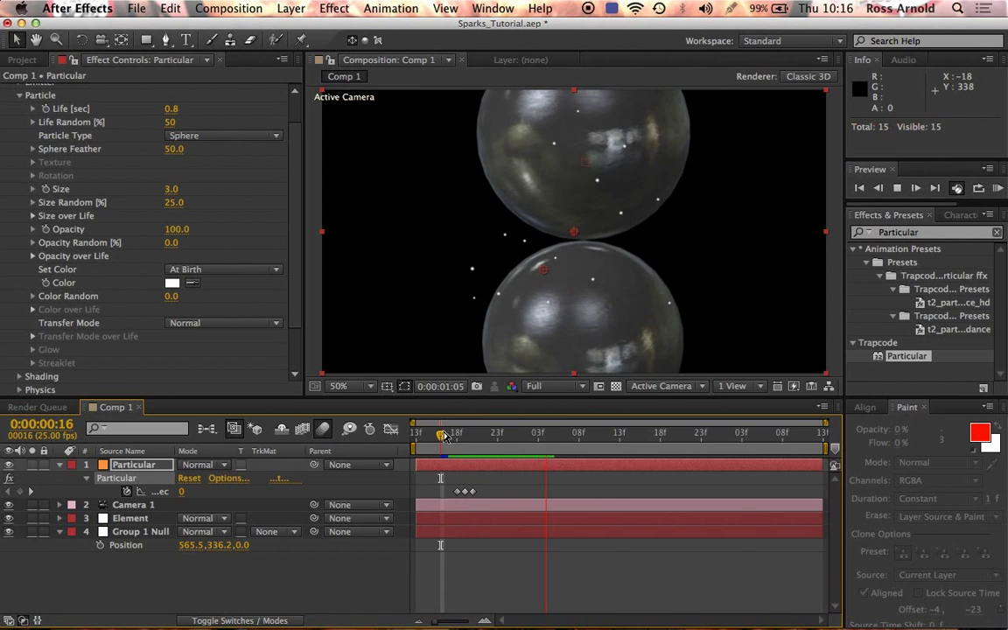
pyautogui.press('space')
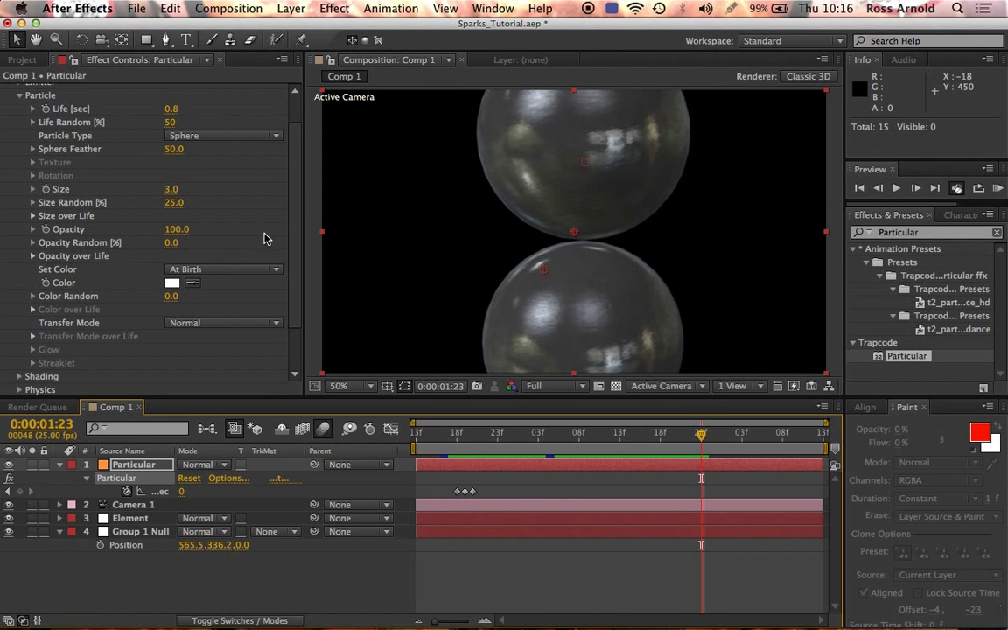
# Draw a Size over Life curve that drops steeply after birth and stays low until death, and set the particle Size to 5.
pyautogui.scroll(-2, 297, 192)
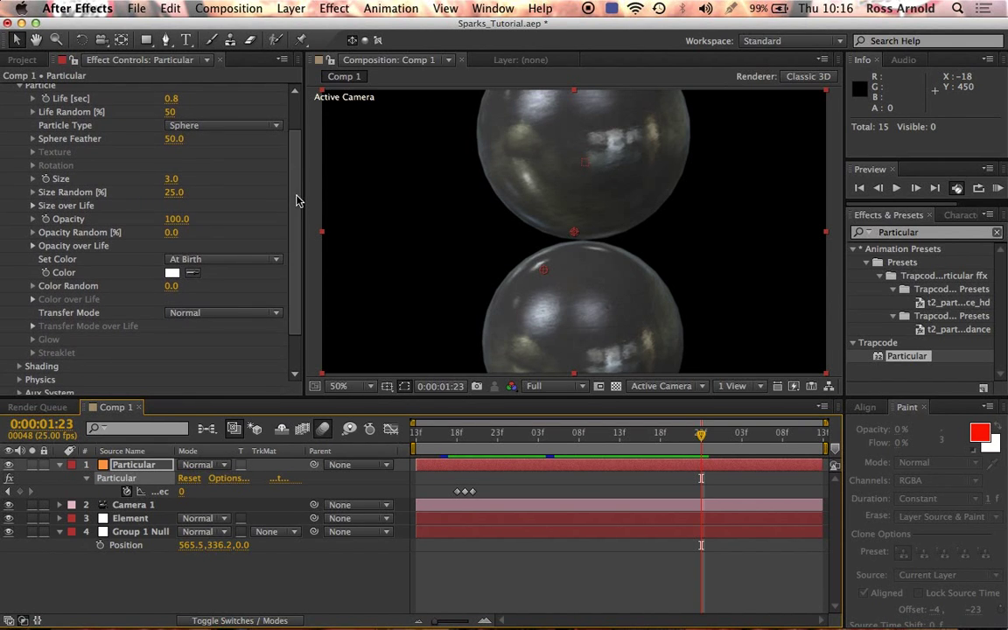
pyautogui.click(32, 206)
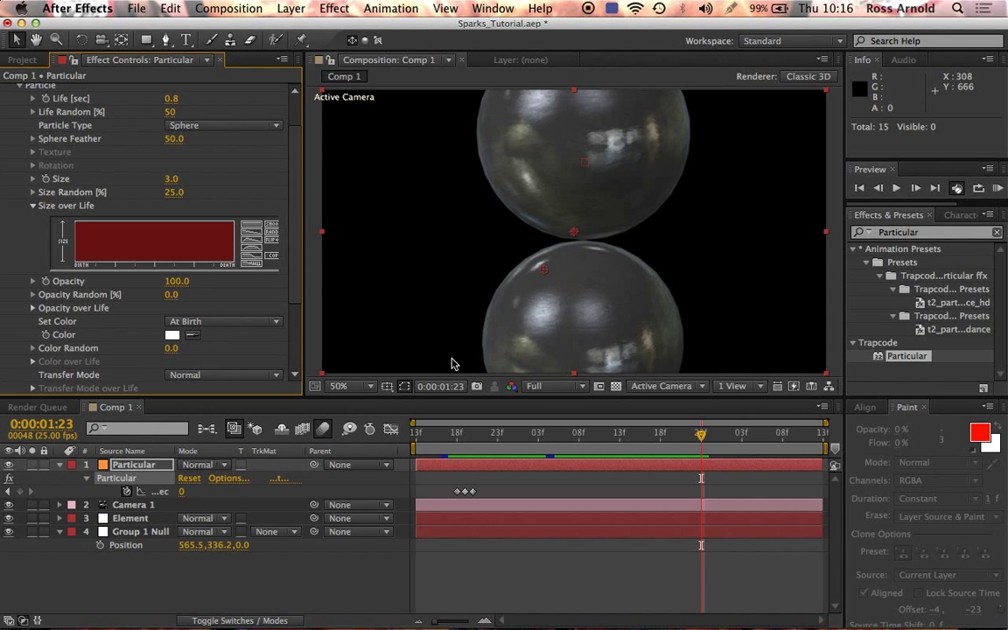
pyautogui.click(433, 435)
pyautogui.moveTo(432, 438); pyautogui.dragTo(465, 435)
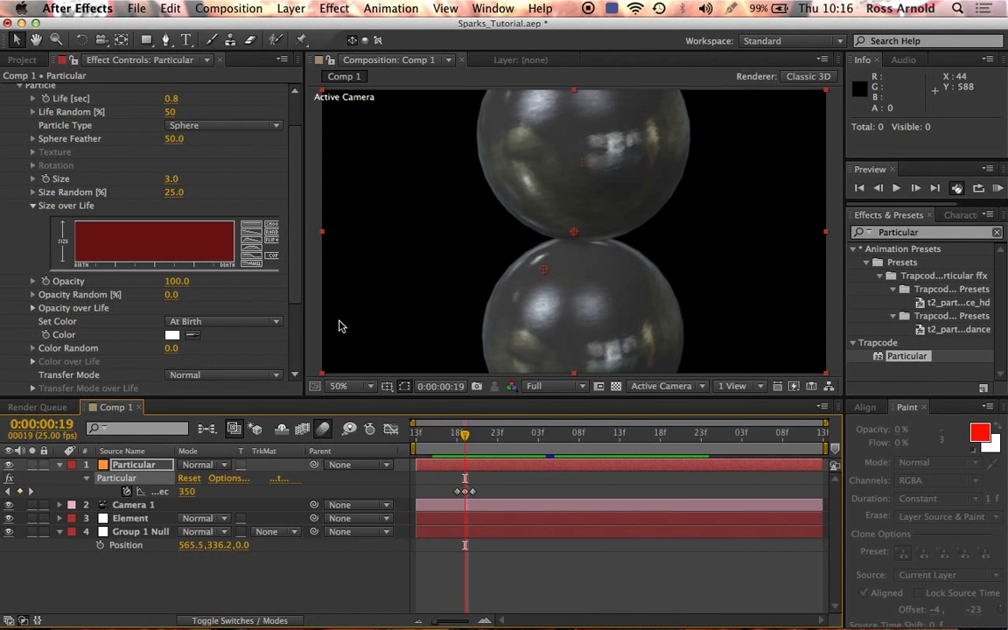
pyautogui.click(76, 228)
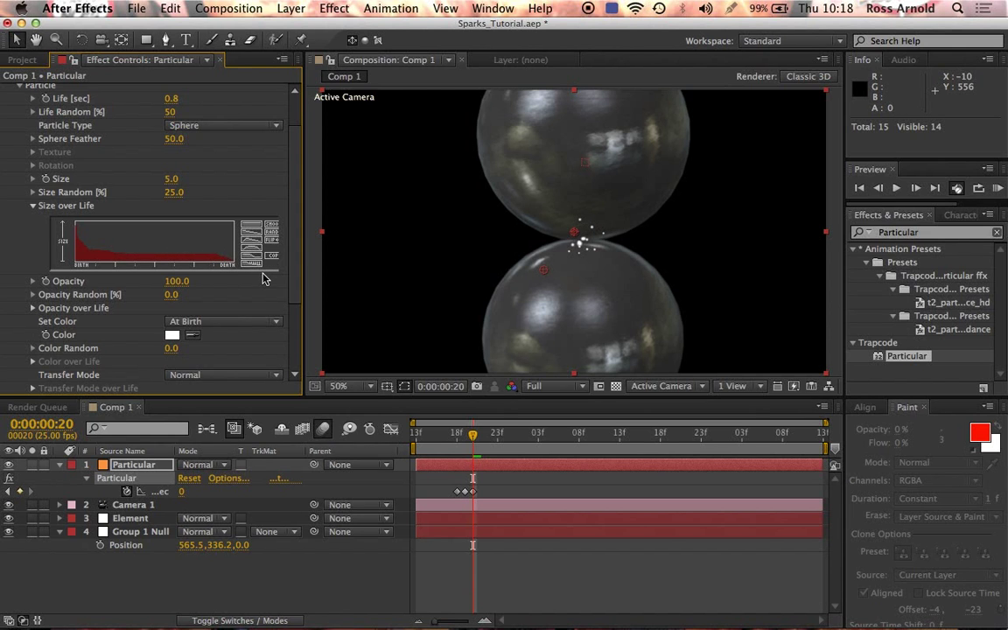
# Preview the shrinking sparks from frame 0:00:00:17.
pyautogui.click(463, 451)
pyautogui.press('pagedown')
pyautogui.press('pageup')
pyautogui.press('pageup')
pyautogui.press('pageup')
pyautogui.press('space')
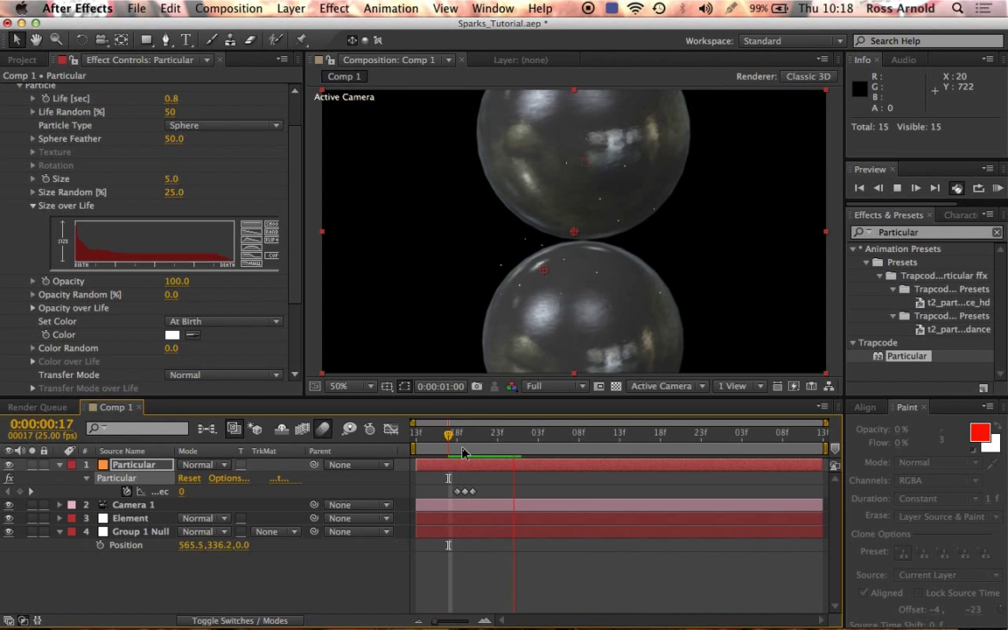
pyautogui.press('space')
# Step frame by frame through the burst up to 0:00:01:08 and back to 0:00:00:21, and replay it from 0:00:00:13.
pyautogui.click(463, 451)
pyautogui.press('pagedown')
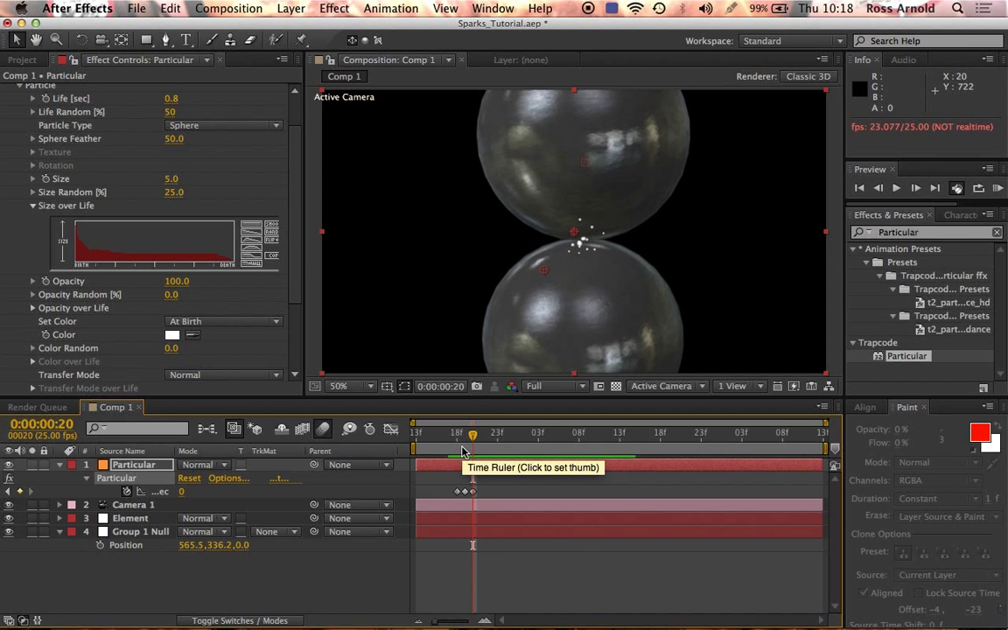
pyautogui.press('pagedown')
pyautogui.press('pagedown')
pyautogui.press('pagedown')
pyautogui.press('pagedown')
pyautogui.press('pagedown')
pyautogui.press('pagedown')
pyautogui.press('pagedown')
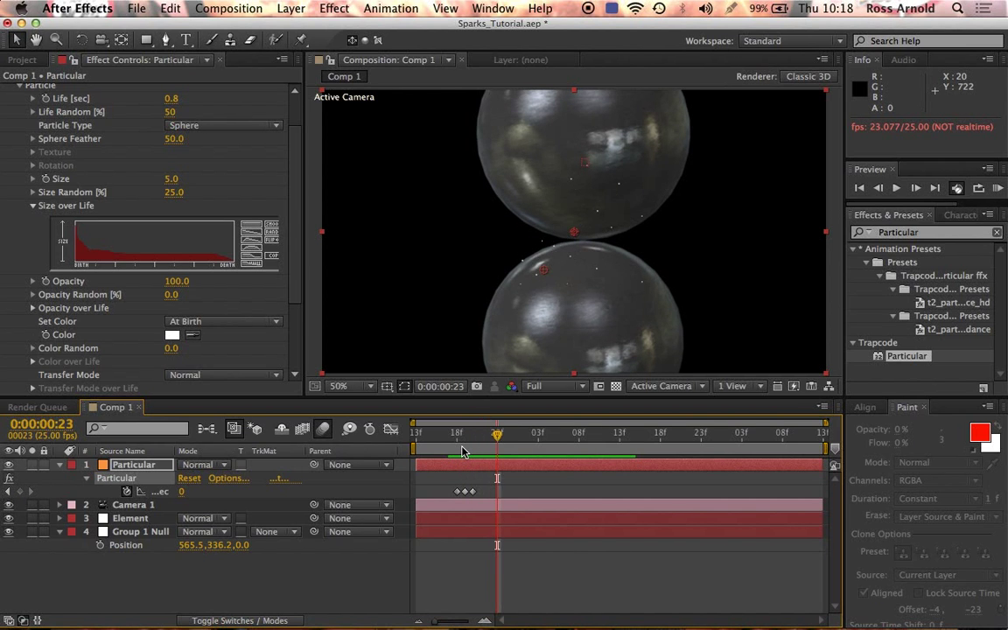
pyautogui.press('pagedown')
pyautogui.press('pagedown')
pyautogui.press('pagedown')
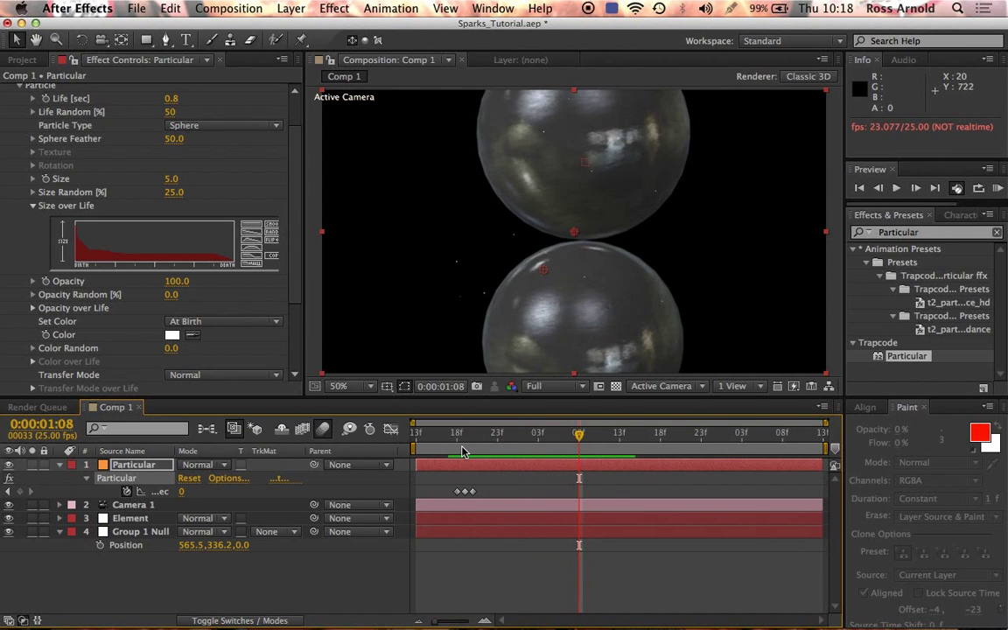
pyautogui.press('pageup')
pyautogui.press('pageup')
pyautogui.press('pageup')
pyautogui.press('pageup')
pyautogui.press('pageup')
pyautogui.press('pageup')
pyautogui.press('pageup')
pyautogui.press('pageup')
pyautogui.press('pageup')
pyautogui.press('pageup')
pyautogui.press('pageup')
pyautogui.press('pageup')
pyautogui.press('pageup')
pyautogui.press('pageup')
pyautogui.press('pageup')
pyautogui.press('pageup')
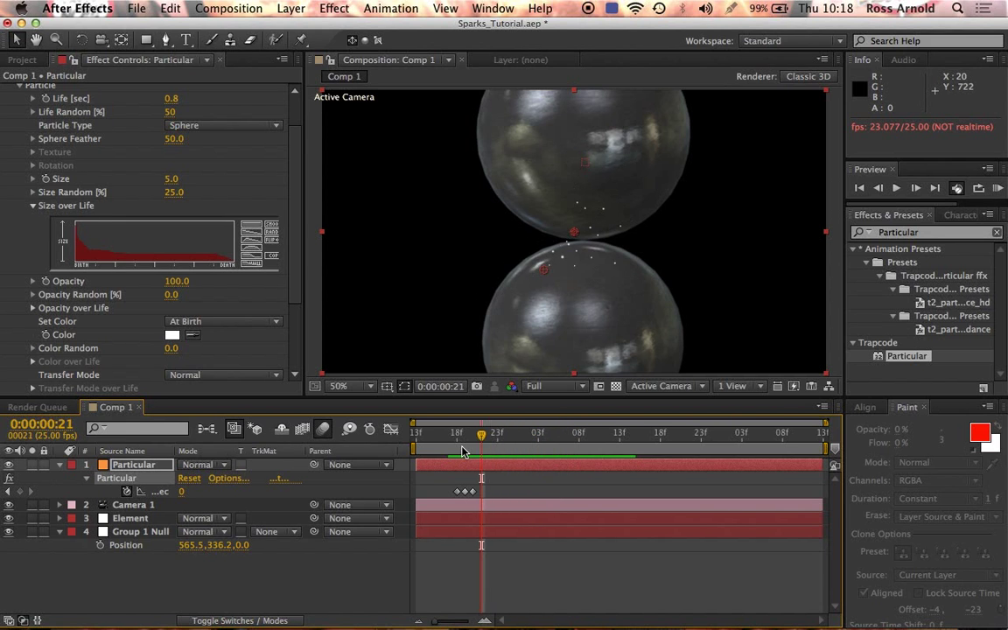
pyautogui.press('KP_0')
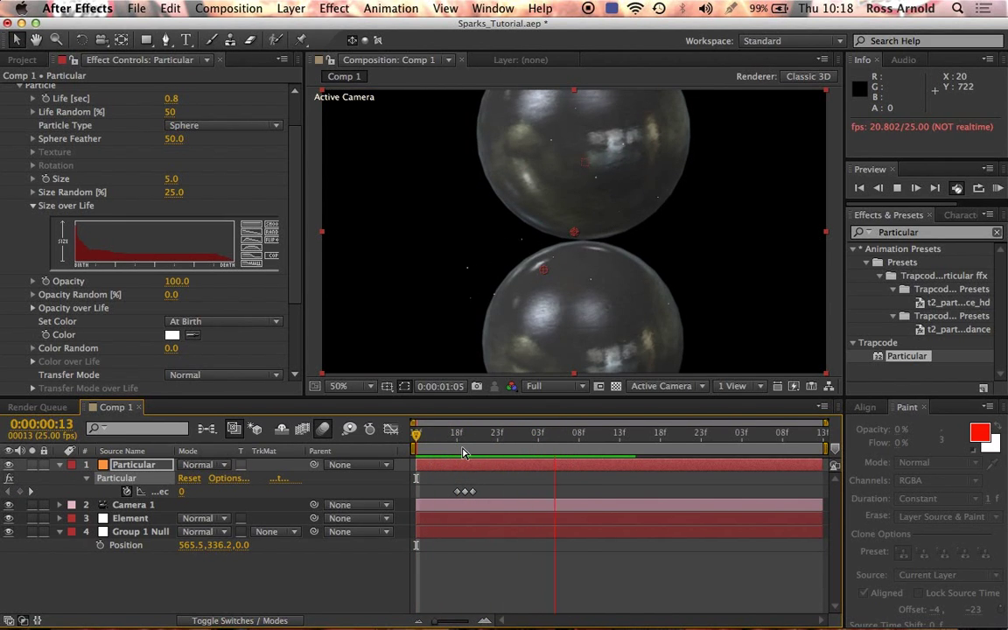
pyautogui.click(464, 451)
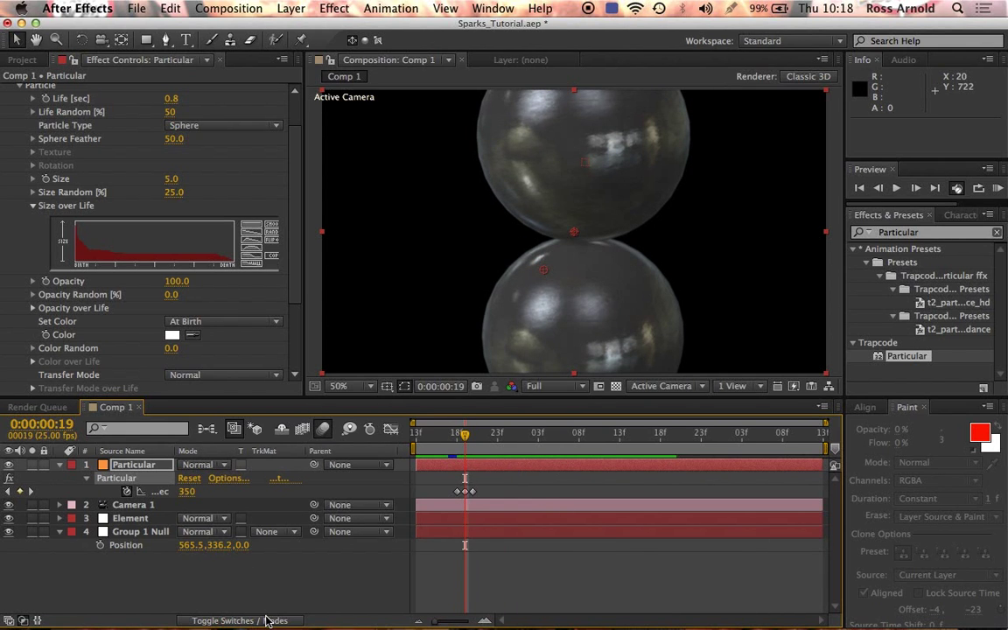
# Show the layer switches, turn on motion blur for the Particular layer, and preview the burst, stopping at 0:00:01:14.
pyautogui.click(267, 620)
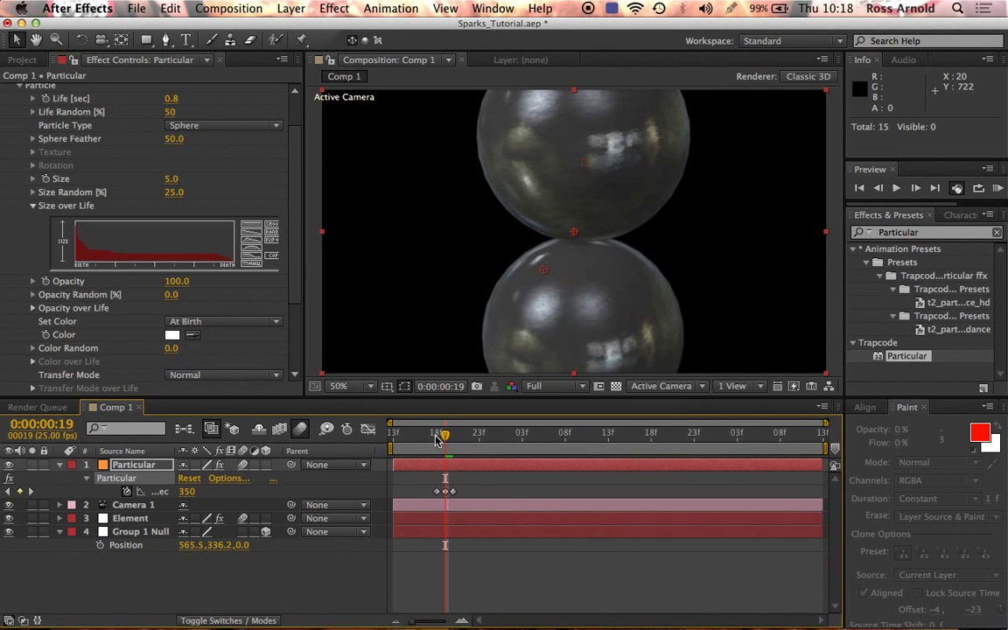
pyautogui.moveTo(445, 444); pyautogui.dragTo(454, 437)
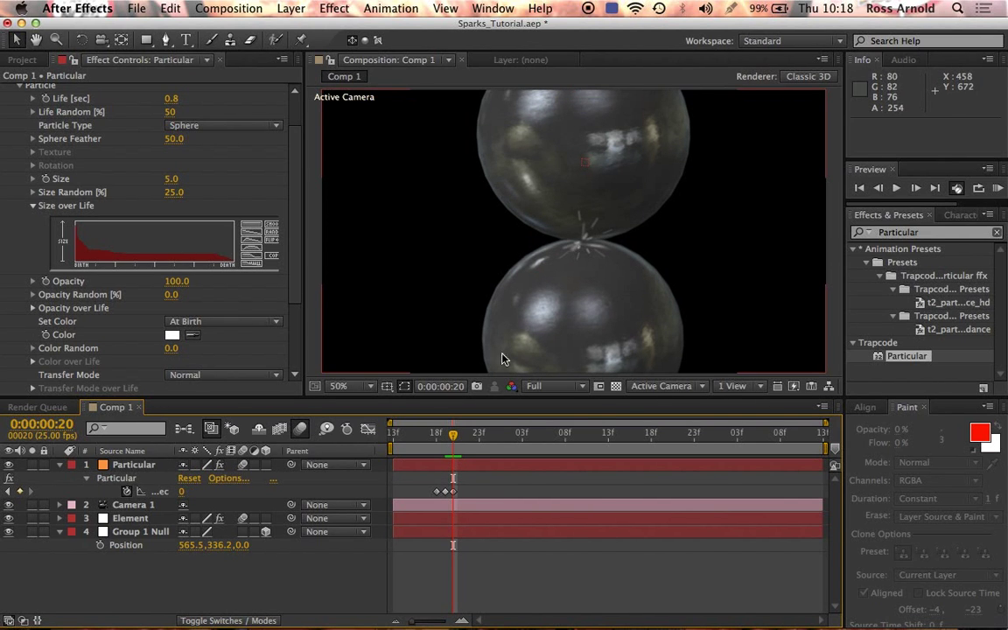
pyautogui.press('space')
pyautogui.press('space')
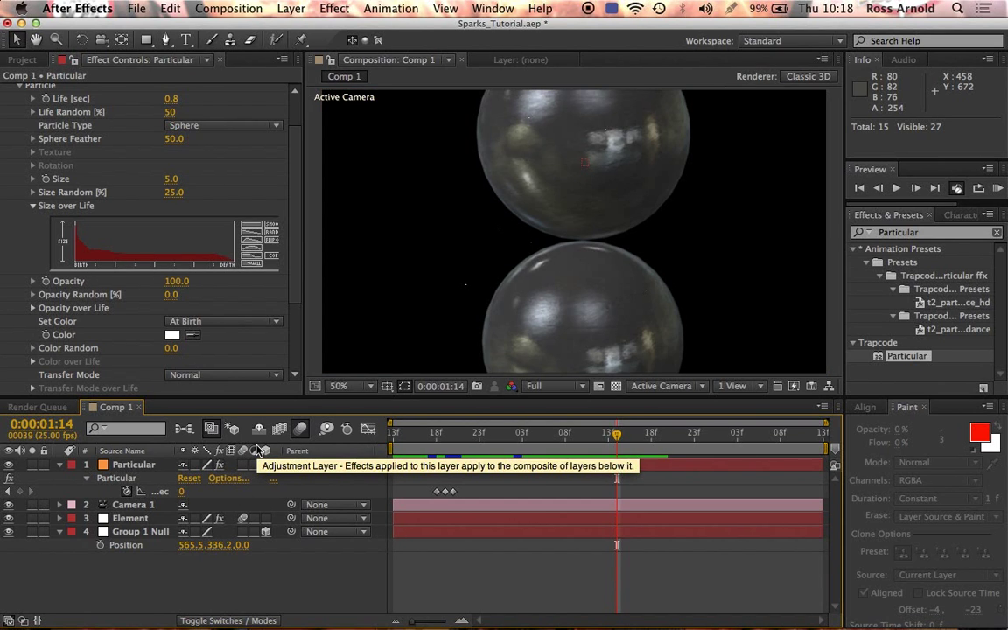
# Collapse the Size over Life graph and set Opacity Random to 20%.
pyautogui.click(33, 206)
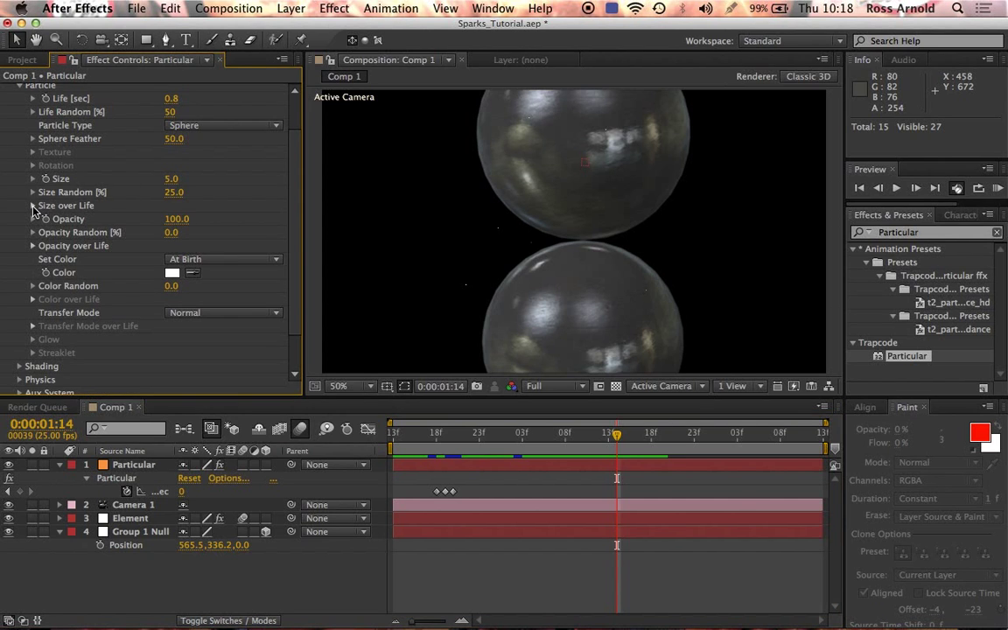
pyautogui.click(171, 234)
pyautogui.write('20')
pyautogui.press('Return')
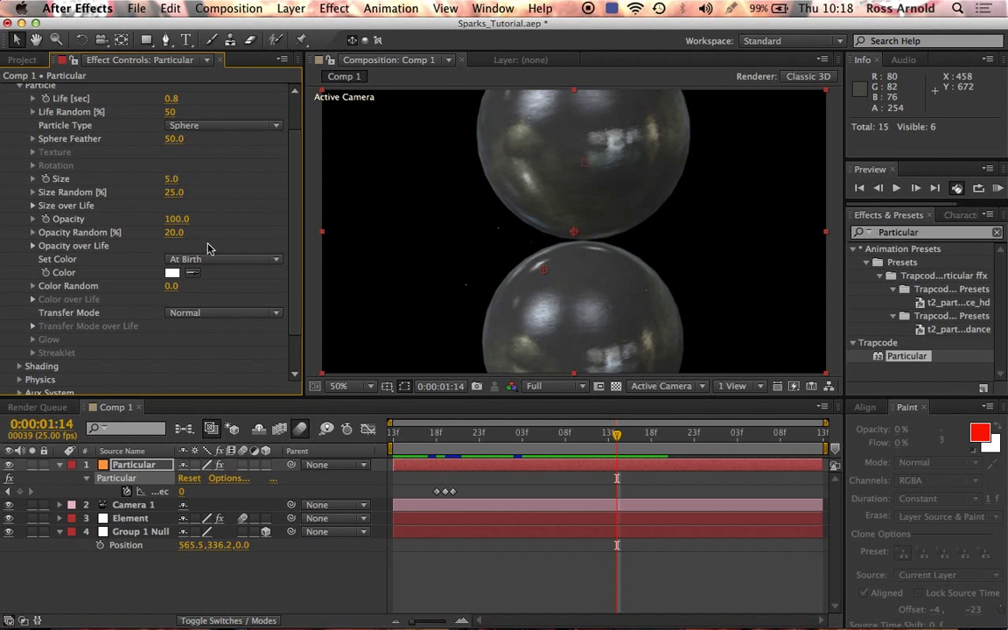
# Set the particle color to vary over life and apply the white-to-black gradient preset to Color over Life.
pyautogui.scroll(-1, 293, 230)
pyautogui.scroll(-1, 293, 230)
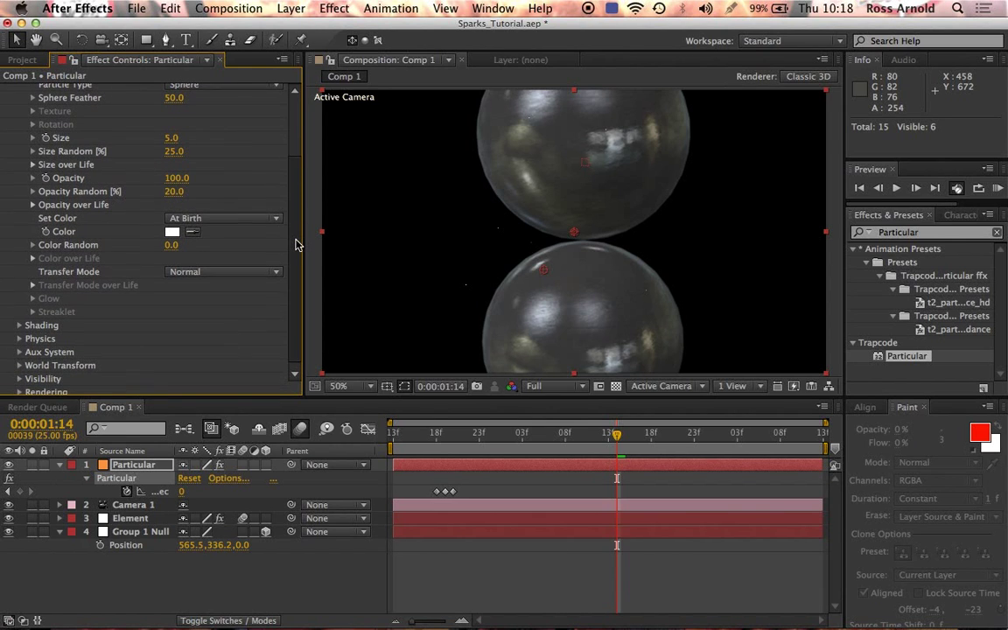
pyautogui.click(248, 221)
pyautogui.click(214, 248)
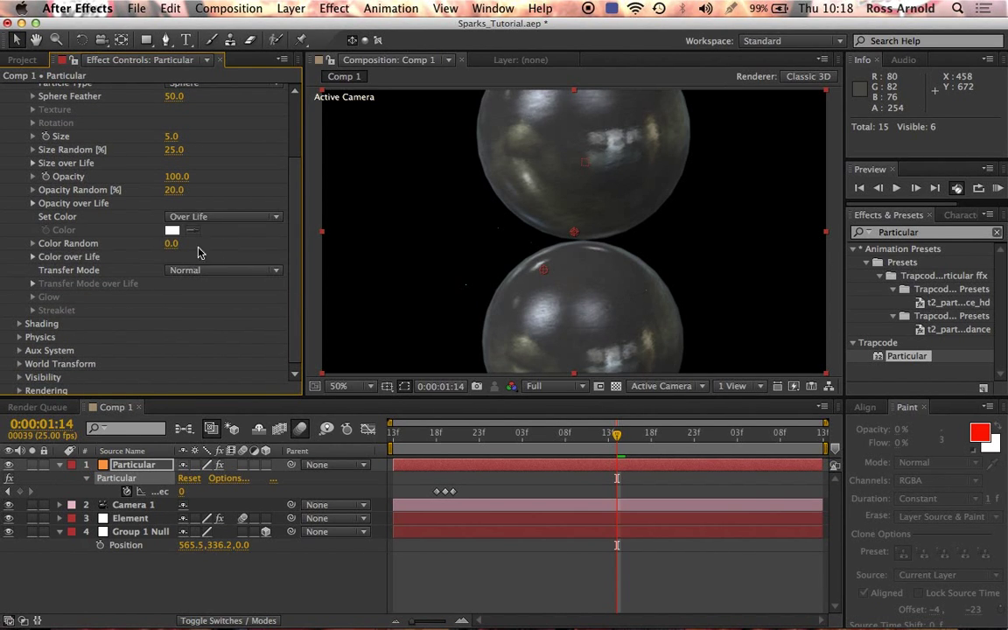
pyautogui.click(32, 257)
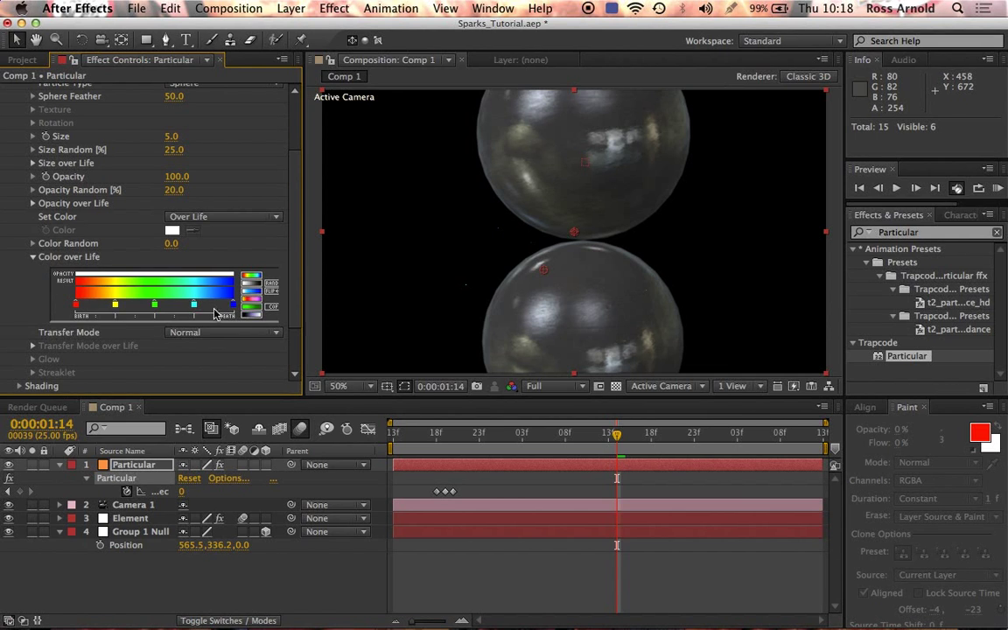
pyautogui.click(251, 286)
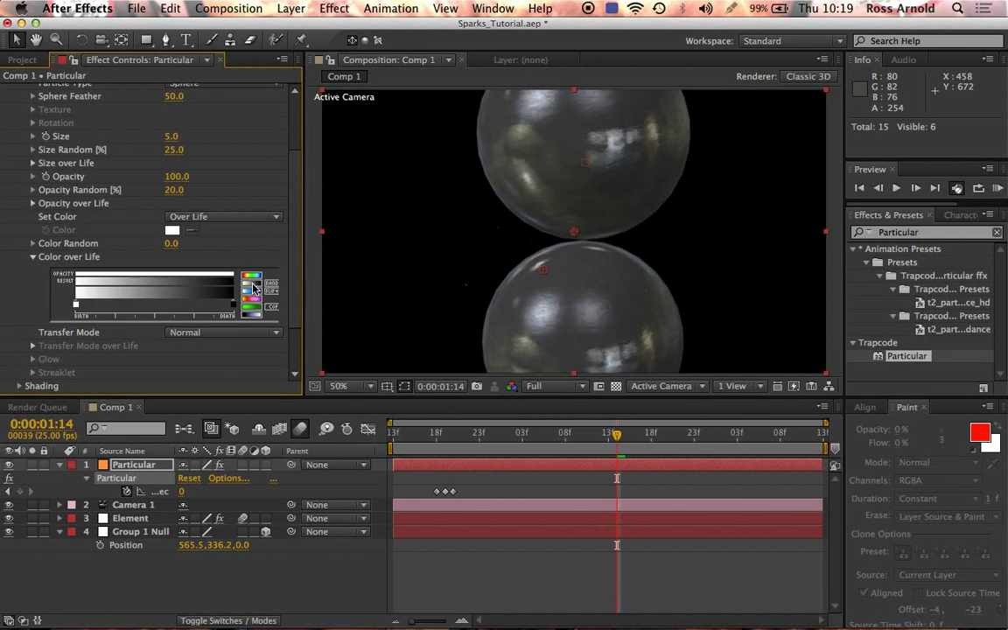
# Move the gradient's black stop to about a quarter of the particle life and recolor it dark orange-red.
pyautogui.moveTo(231, 308); pyautogui.dragTo(118, 308)
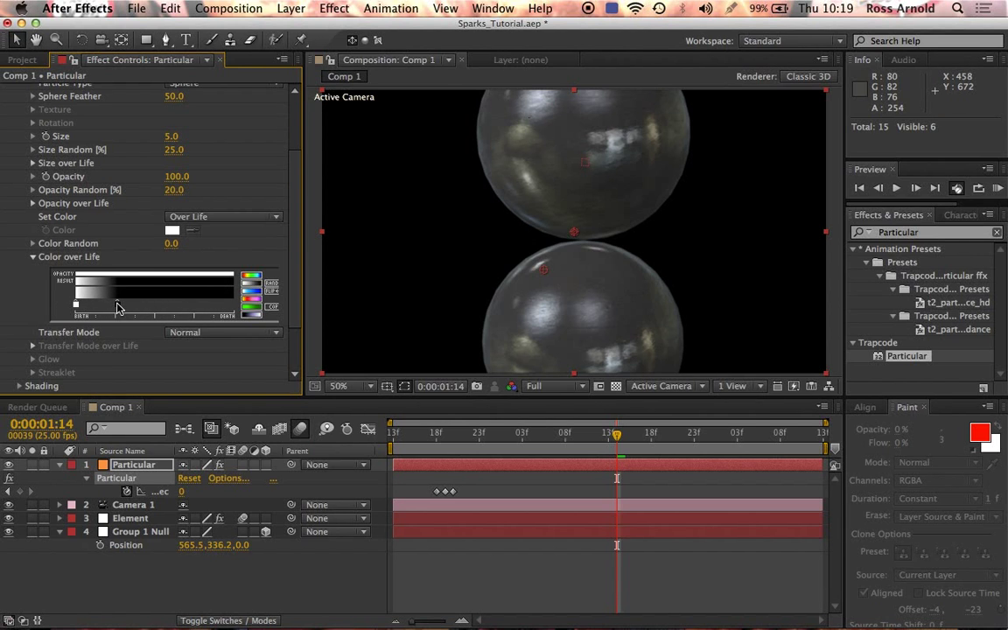
pyautogui.doubleClick(118, 306)
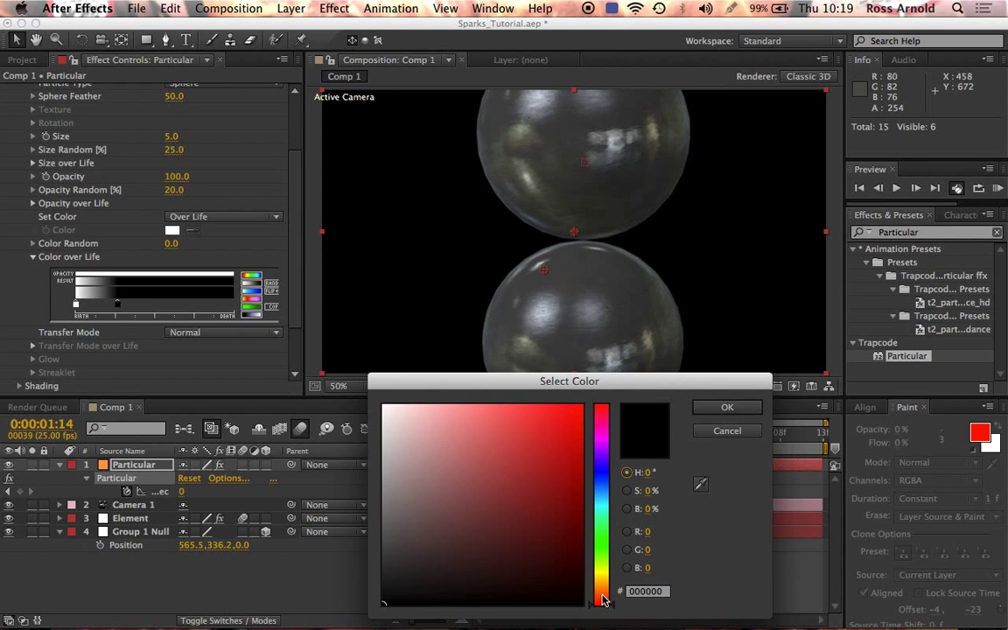
pyautogui.moveTo(603, 601); pyautogui.dragTo(602, 595)
pyautogui.moveTo(576, 517); pyautogui.dragTo(588, 449)
pyautogui.press('Return')
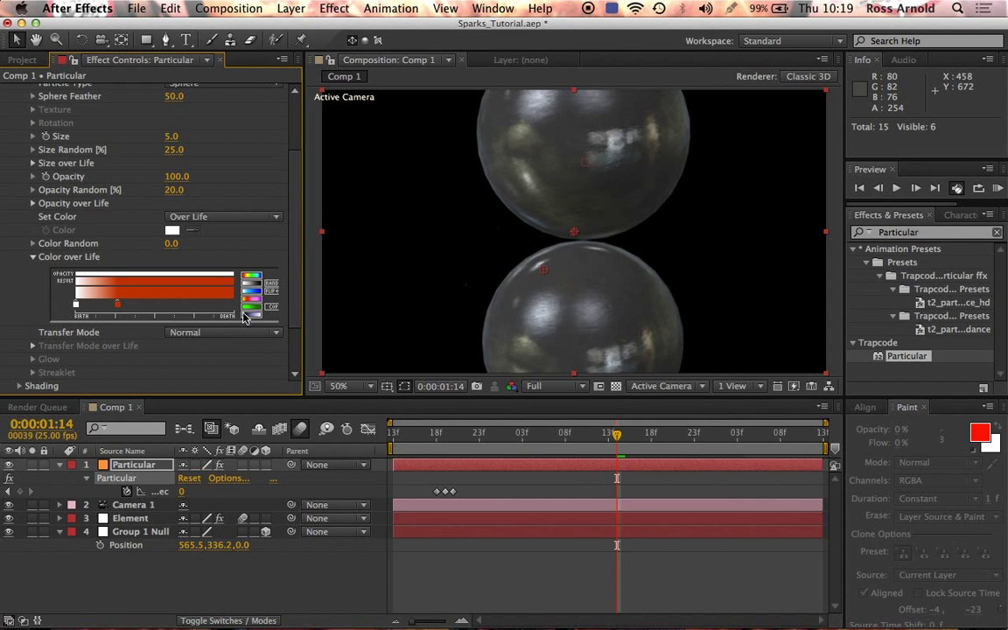
# Recolor the gradient's white stop at birth to bright orange, FF8700.
pyautogui.doubleClick(75, 305)
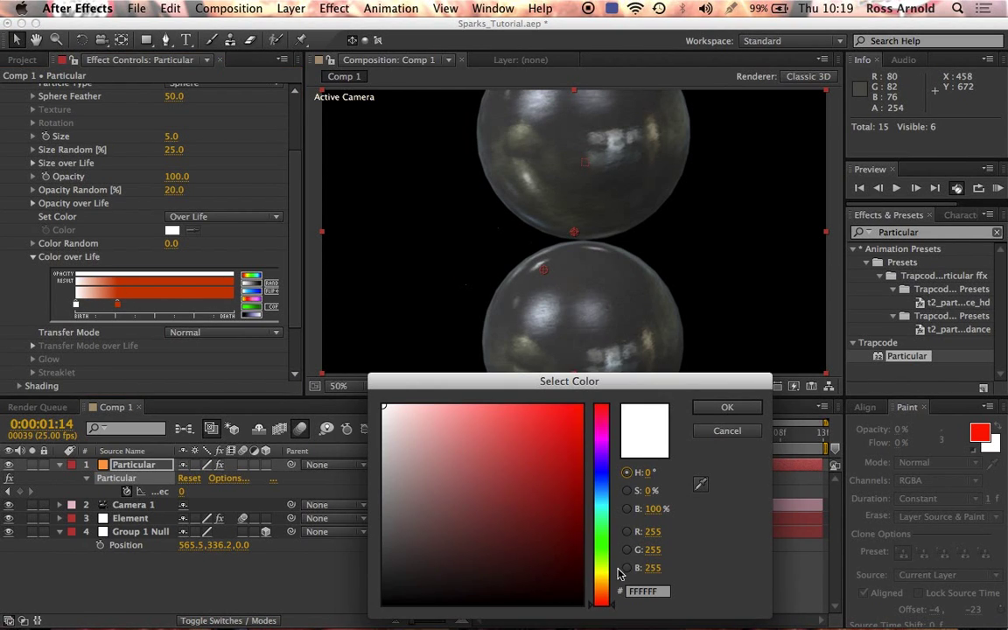
pyautogui.click(603, 591)
pyautogui.moveTo(558, 479); pyautogui.dragTo(613, 325)
pyautogui.click(723, 406)
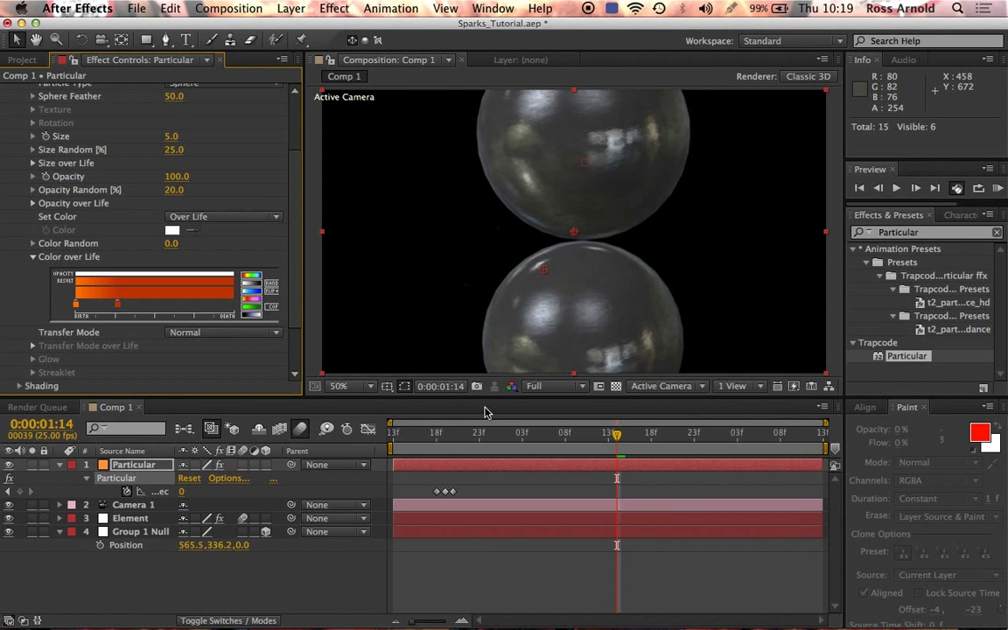
pyautogui.doubleClick(76, 305)
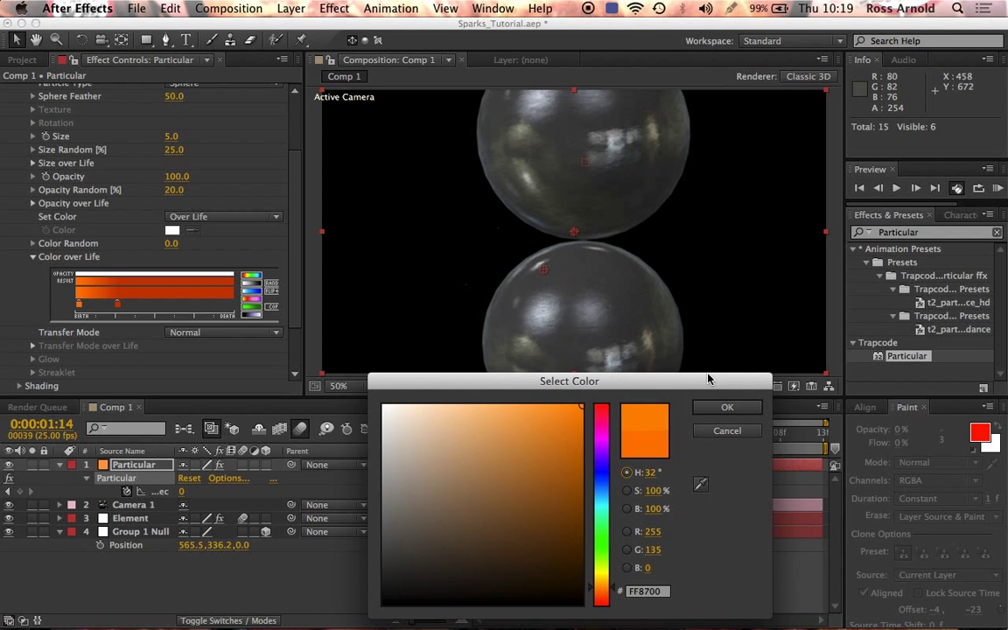
pyautogui.click(725, 407)
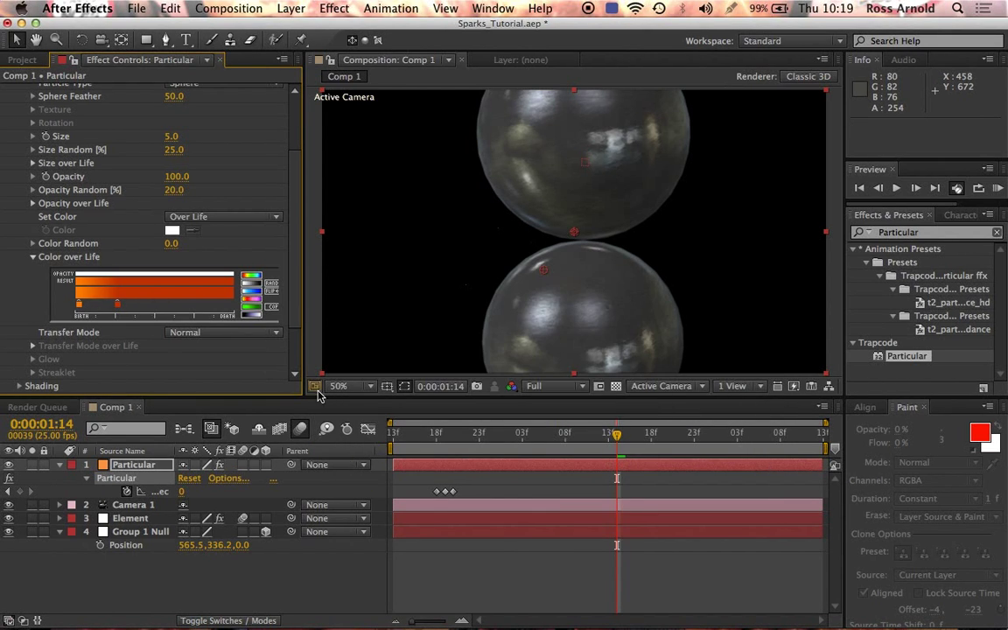
# Preview the orange sparks from frame 0:00:00:18, and scrub to 0:00:00:22.
pyautogui.click(438, 441)
pyautogui.press('space')
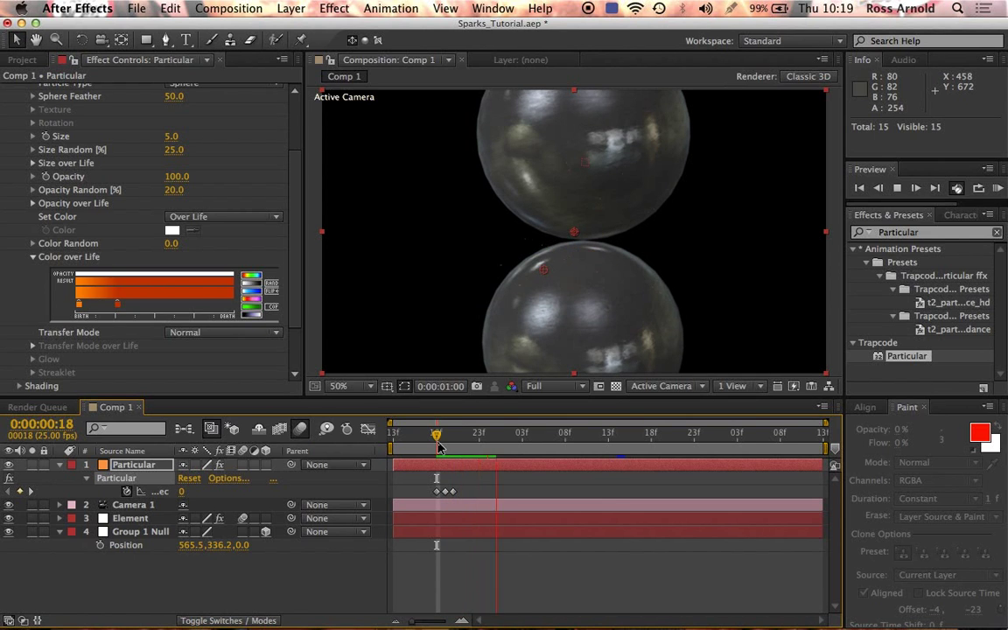
pyautogui.press('space')
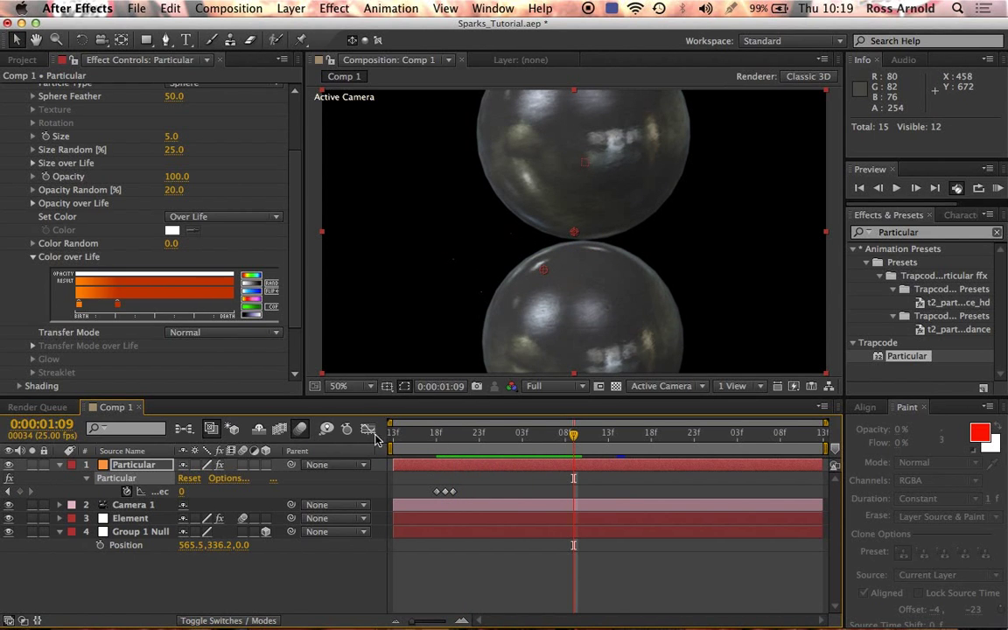
pyautogui.moveTo(448, 448); pyautogui.dragTo(470, 445)
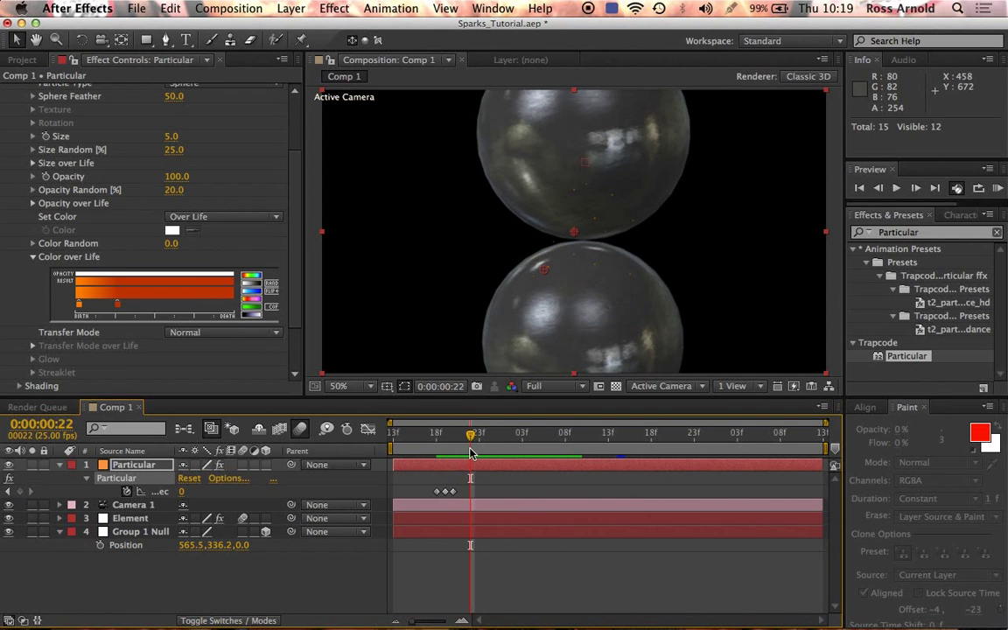
# Set the particle Size to 6 and Life to 1 second, and RAM preview the burst.
pyautogui.scroll(2, 254, 174)
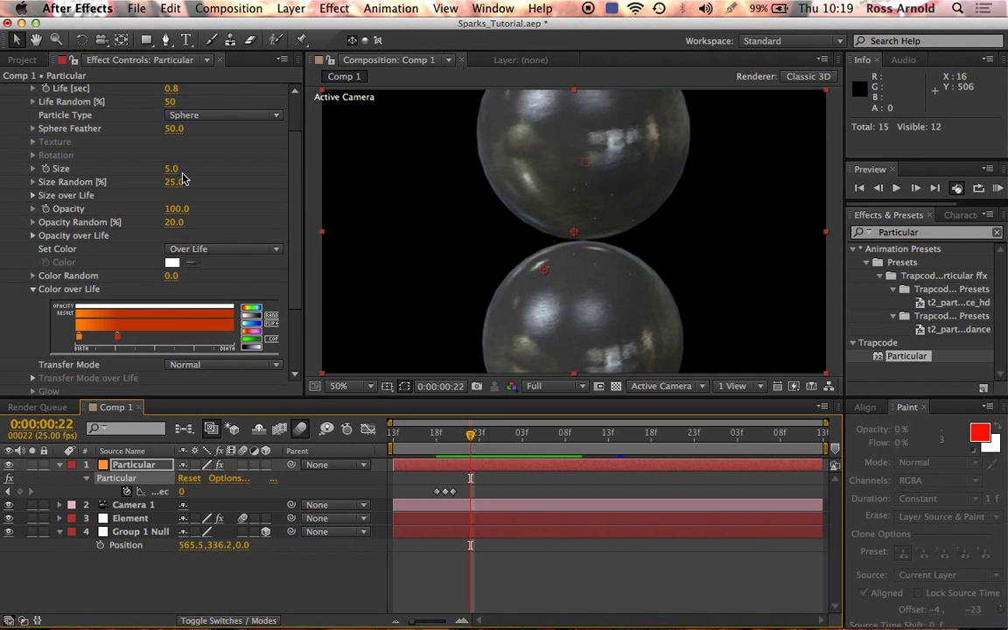
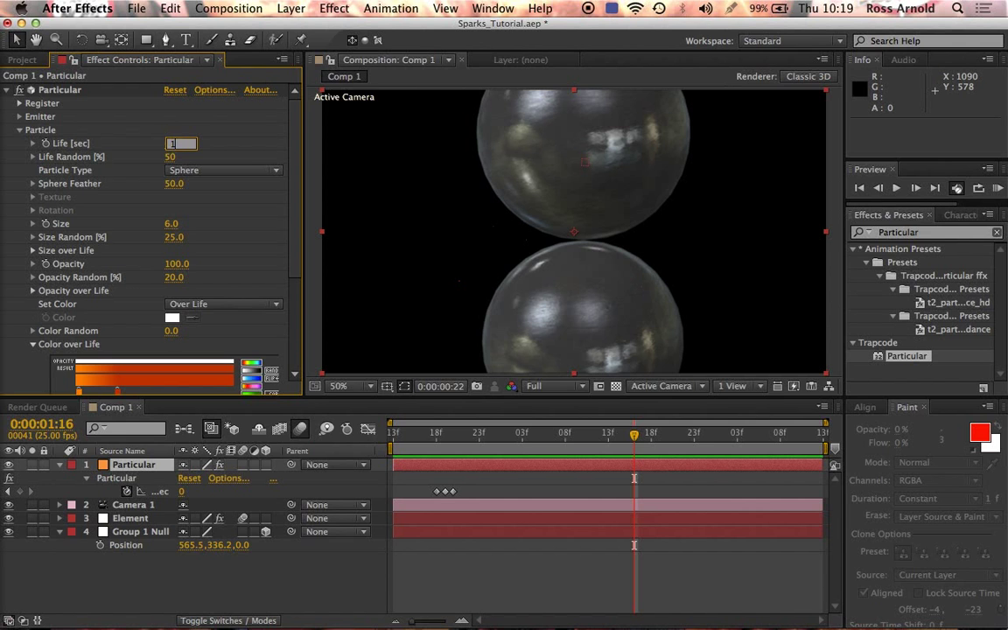
pyautogui.press('Return')
pyautogui.click(999, 189)
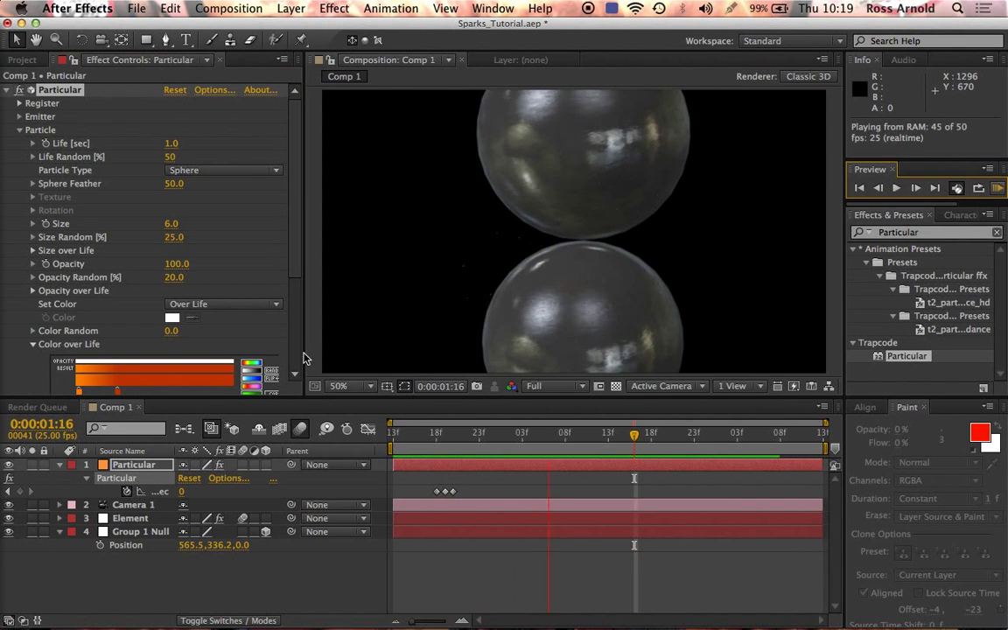
# Redraw the Size over Life curve so particles stay larger and taper gradually toward death, and RAM preview the result.
pyautogui.scroll(-5, 267, 205)
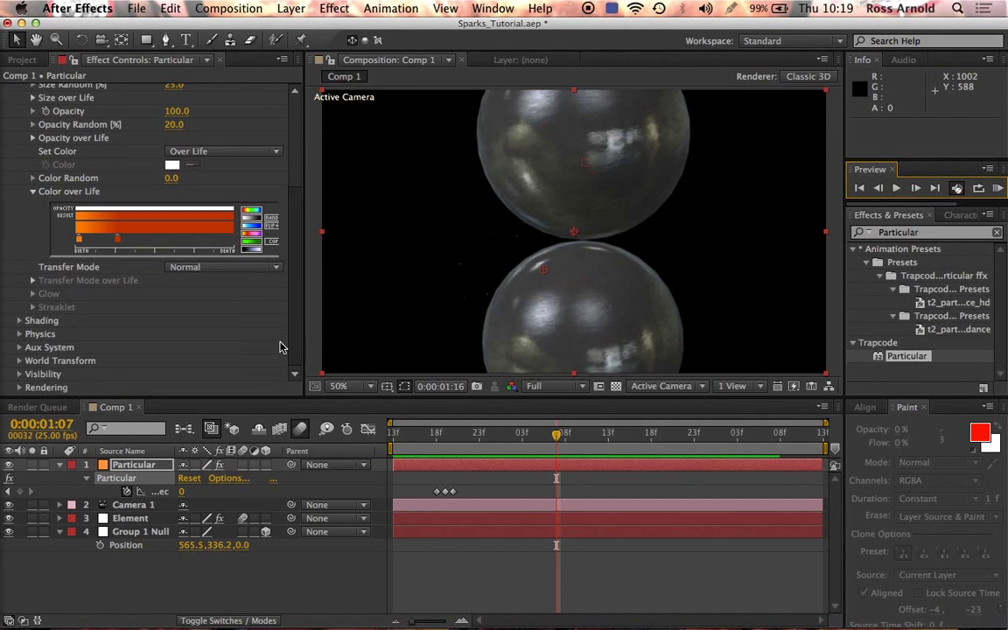
pyautogui.scroll(3, 280, 346)
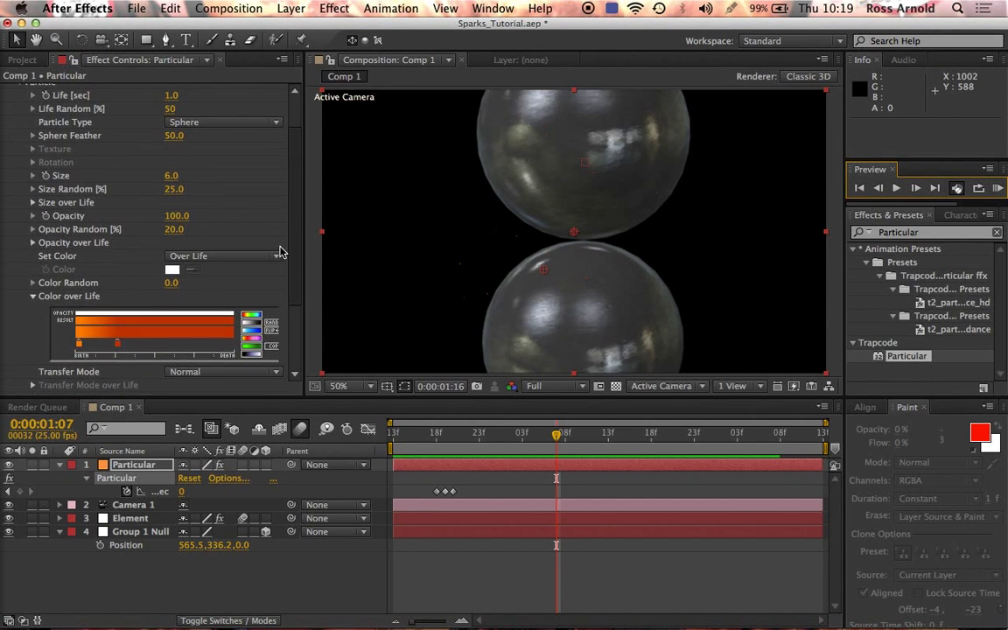
pyautogui.click(33, 203)
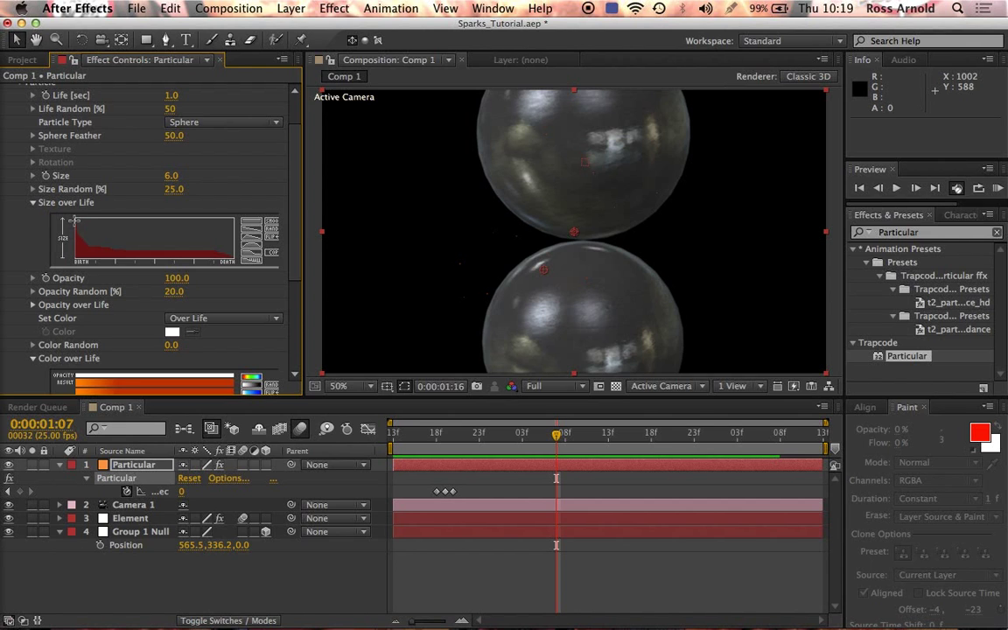
pyautogui.moveTo(74, 219)
pyautogui.mouseDown()
pyautogui.moveTo(186, 242)
pyautogui.moveTo(253, 273)
pyautogui.mouseUp()
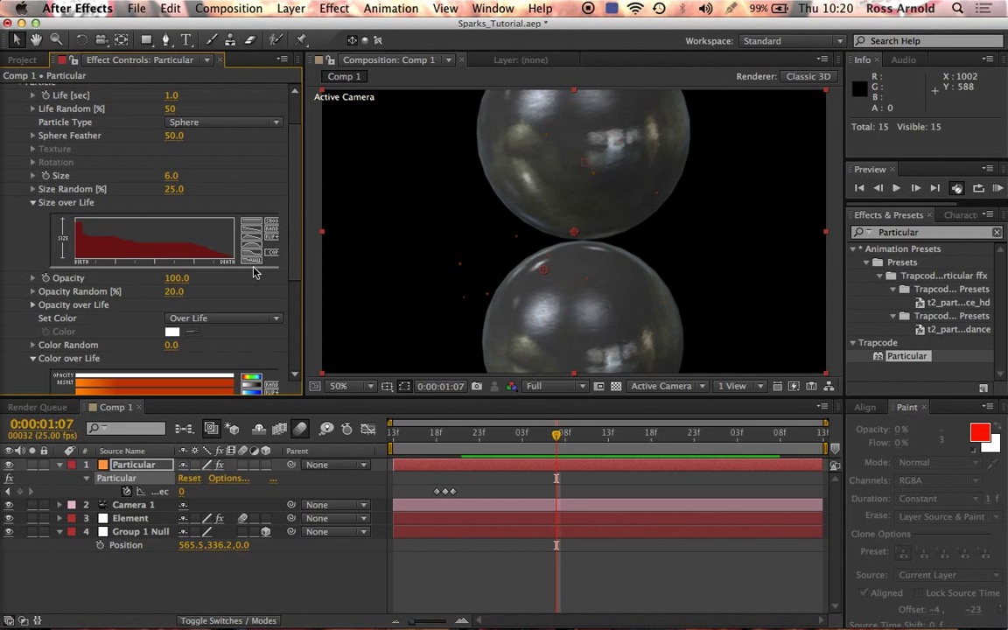
pyautogui.click(998, 188)
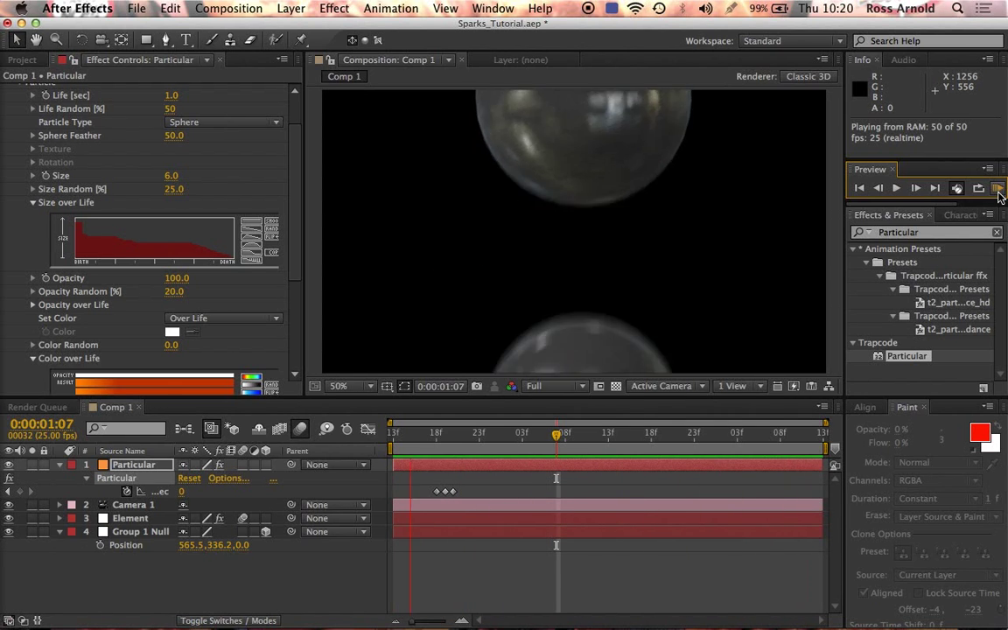
pyautogui.click(368, 116)
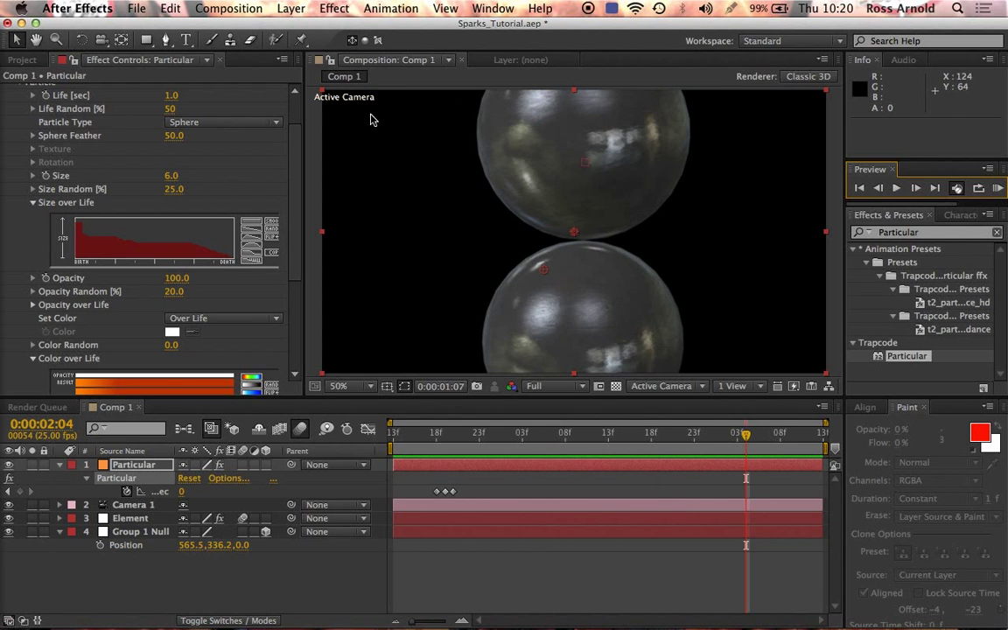
# Change the emitter's Particles/sec value on the keyframe at 0:00:00:19 and RAM preview the burst.
pyautogui.moveTo(294, 158); pyautogui.dragTo(239, 51)
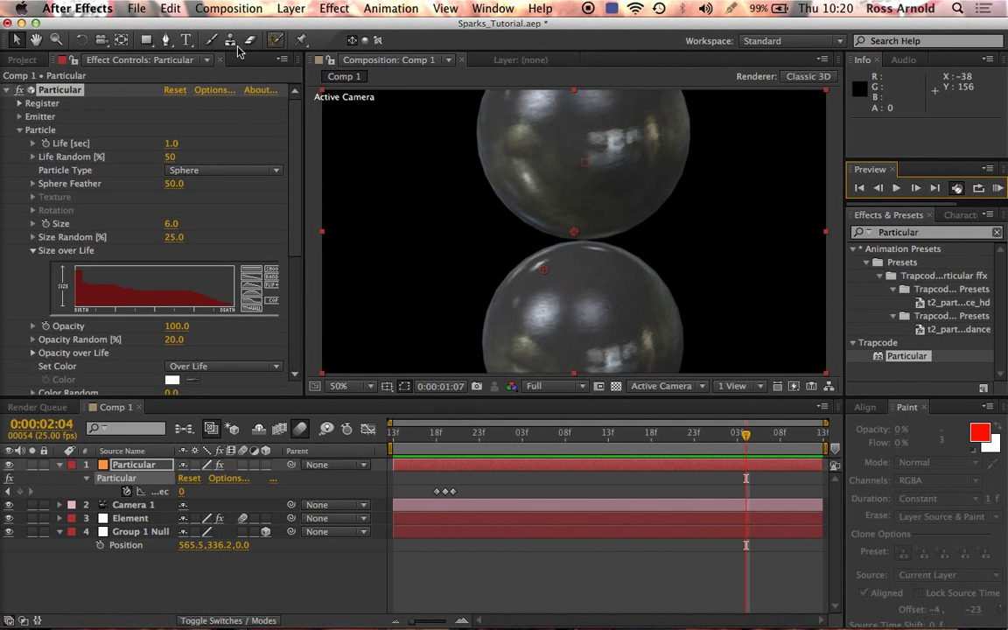
pyautogui.click(20, 117)
pyautogui.scroll(-1, 19, 96)
pyautogui.scroll(1, 95, 103)
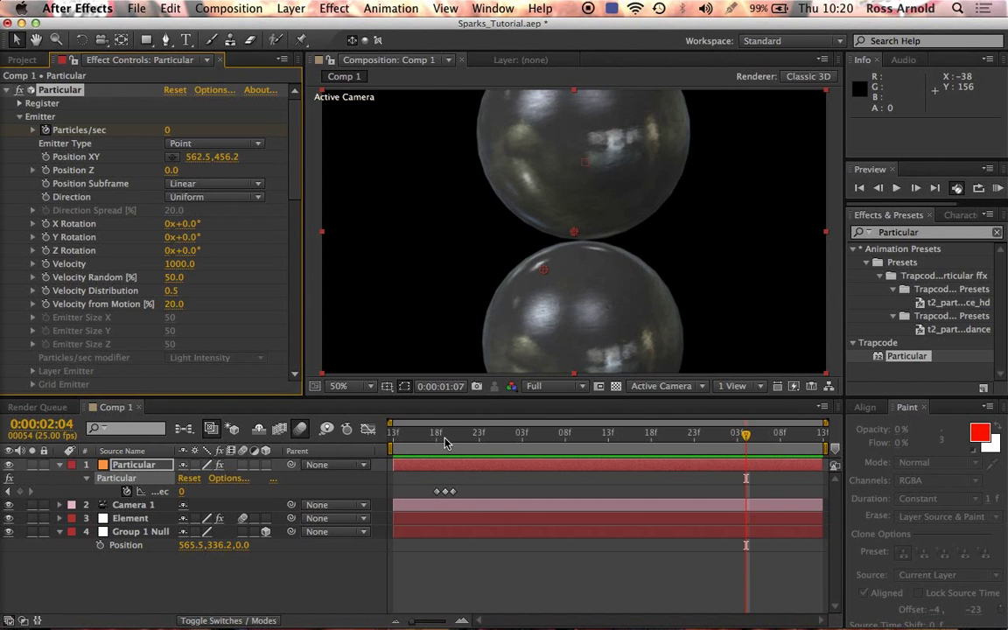
pyautogui.press('j')
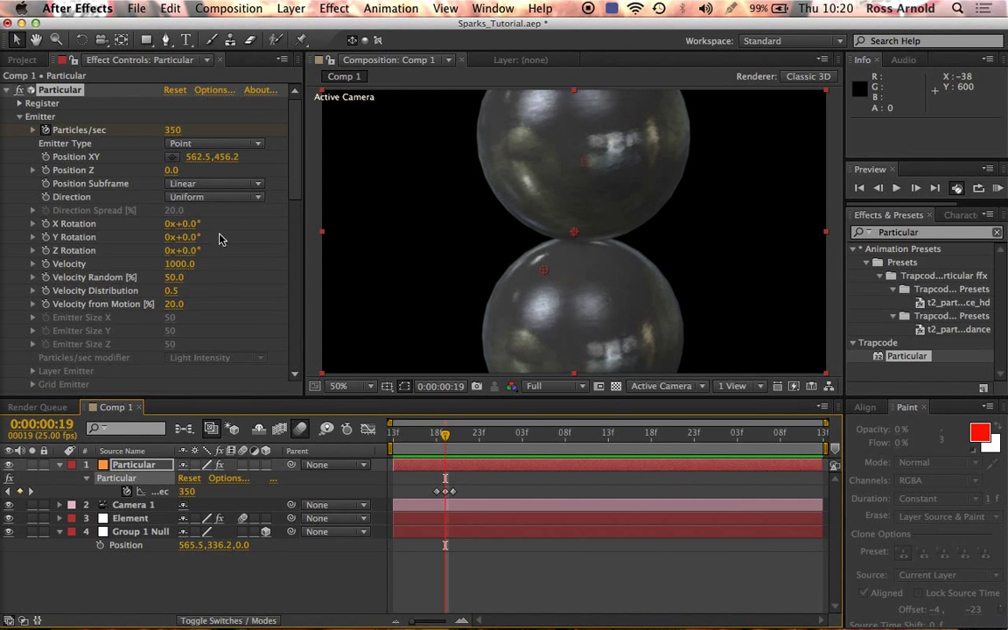
pyautogui.click(173, 130)
pyautogui.write('0')
pyautogui.press('Return')
pyautogui.scroll(-5, 157, 219)
pyautogui.click(995, 188)
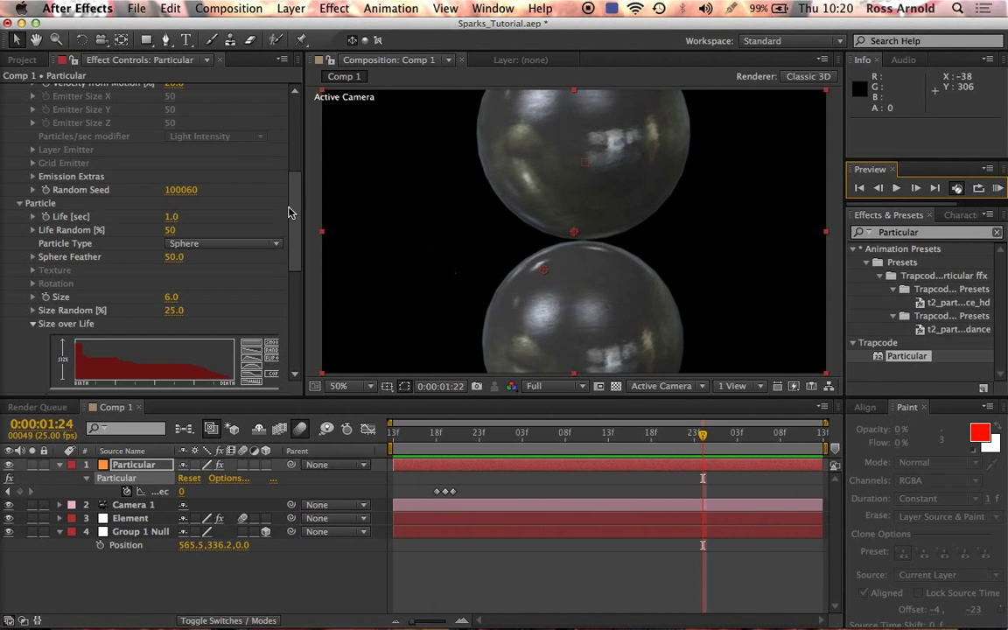
# Collapse the Particle settings and set the emitter's Direction to Disc.
pyautogui.scroll(10, 280, 213)
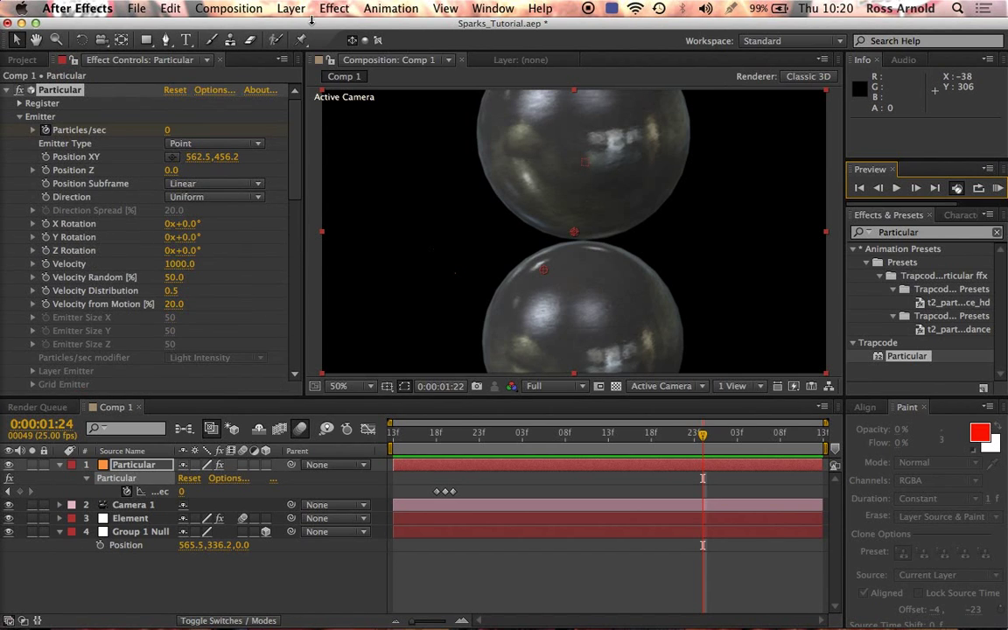
pyautogui.click(19, 117)
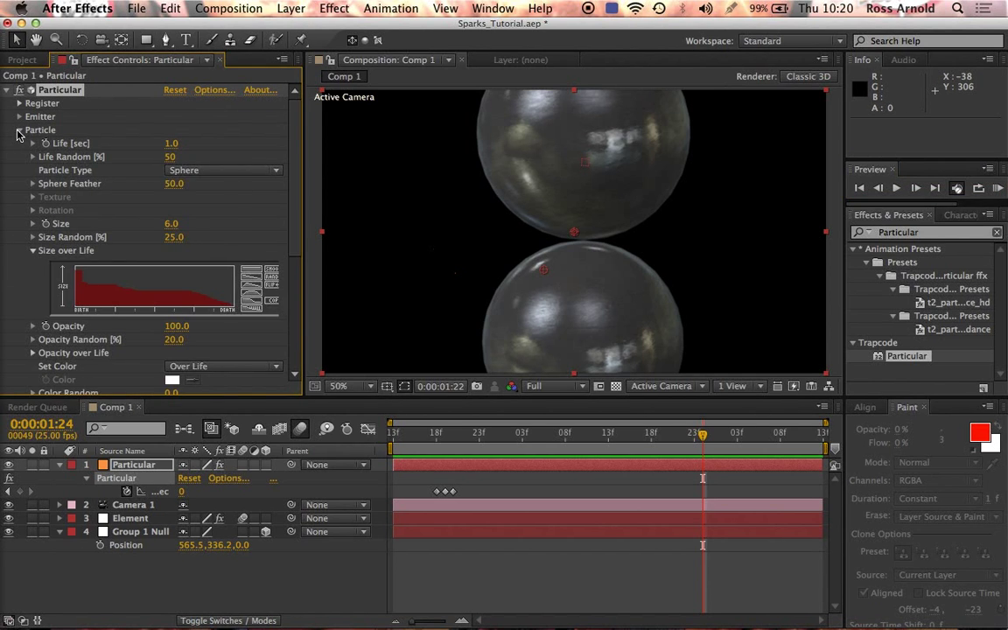
pyautogui.click(19, 130)
pyautogui.click(20, 118)
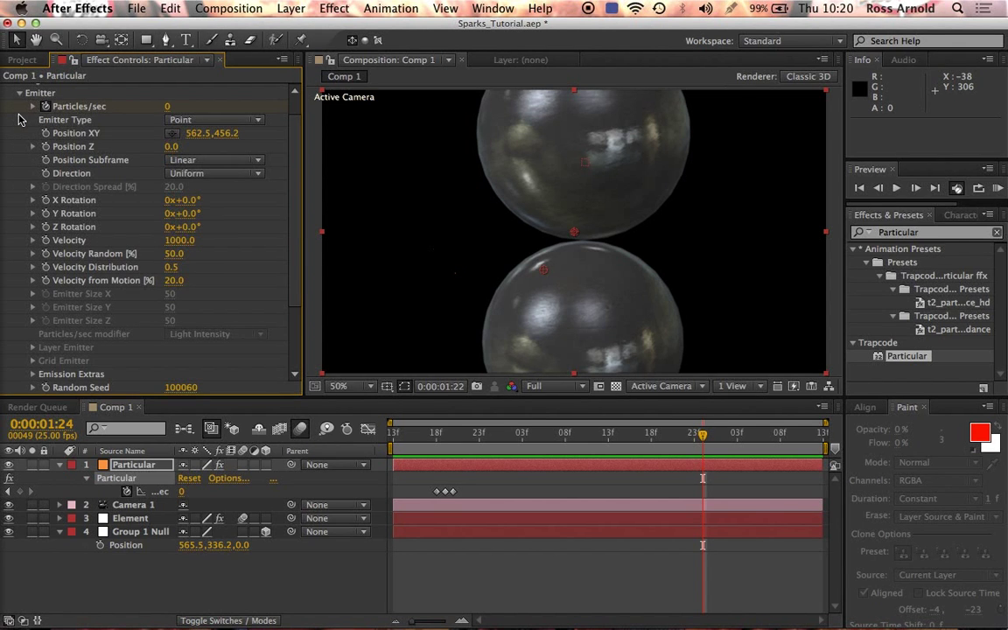
pyautogui.click(215, 173)
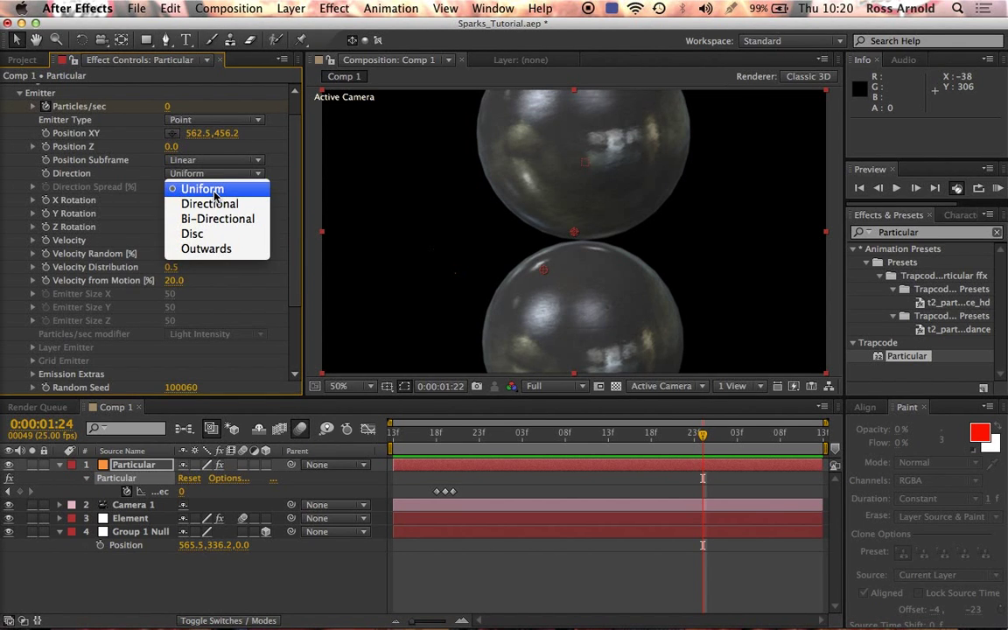
pyautogui.click(195, 233)
pyautogui.scroll(-1, 149, 219)
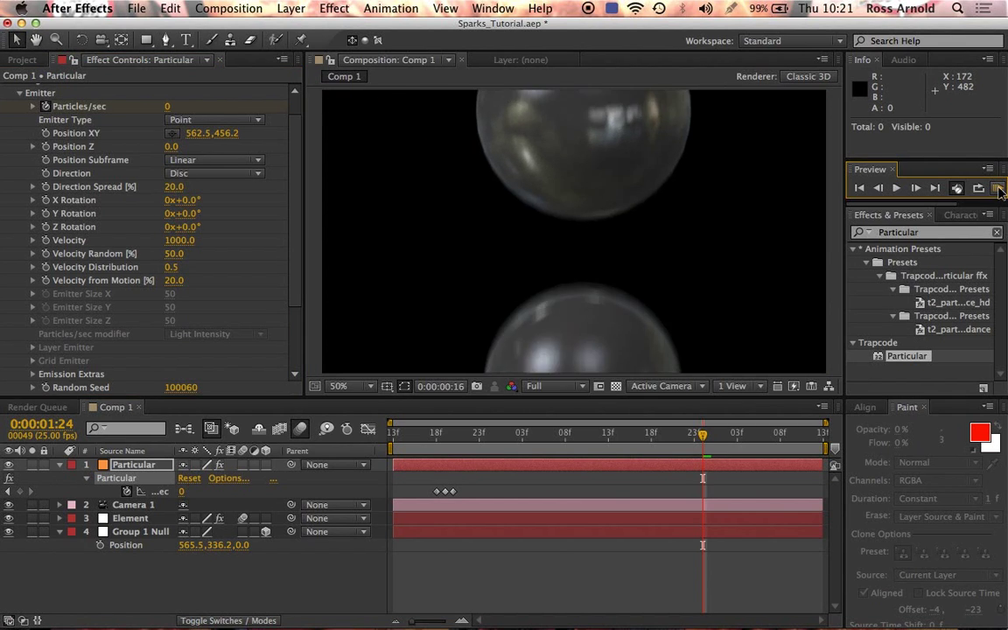
# Set the emitter's X Rotation to 90° and RAM preview the disc-shaped burst, stopping at 0:00:01:21.
pyautogui.click(190, 188)
pyautogui.press('Return')
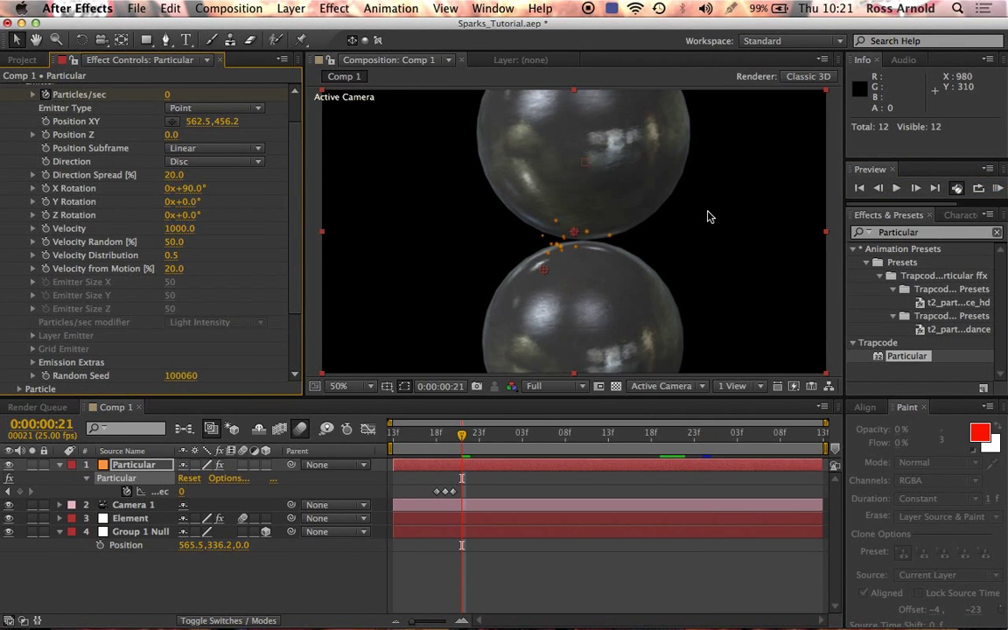
pyautogui.click(998, 187)
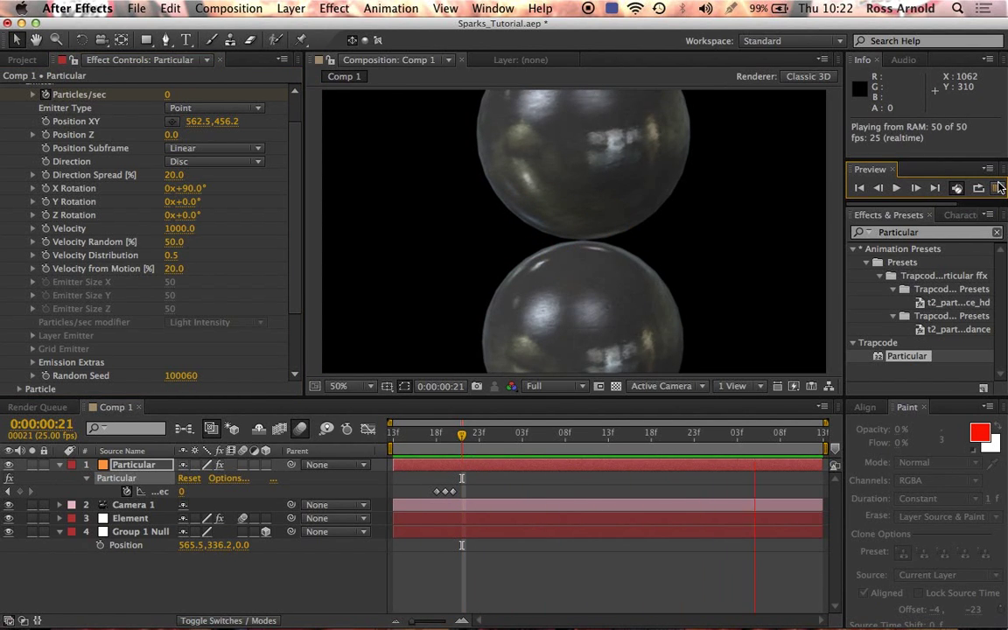
pyautogui.click(421, 218)
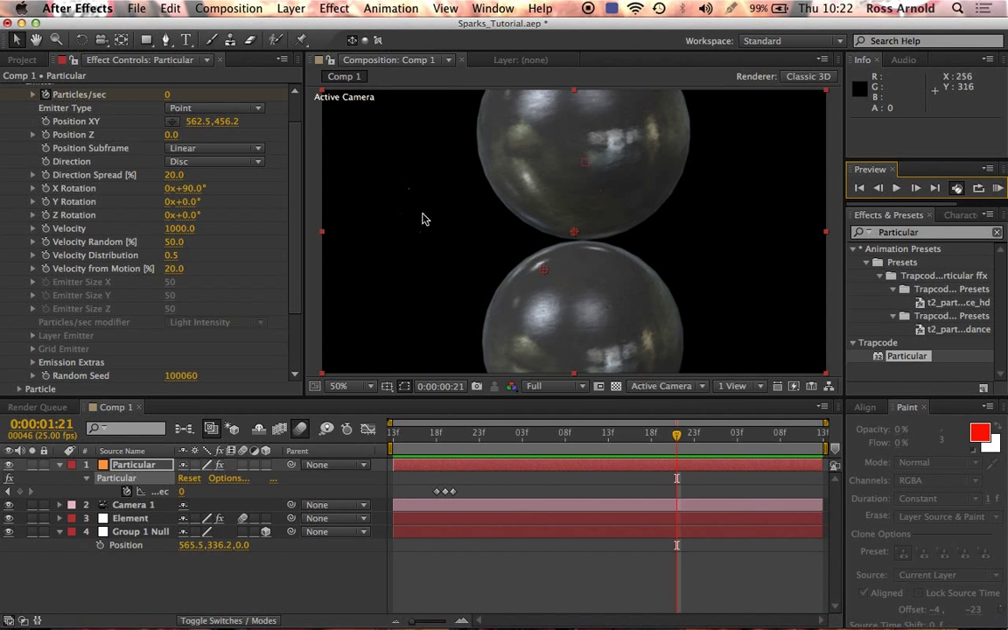
# Collapse the Emitter settings, set the Particular layer's blending mode to Add, and play the composition from the start.
pyautogui.click(44, 118)
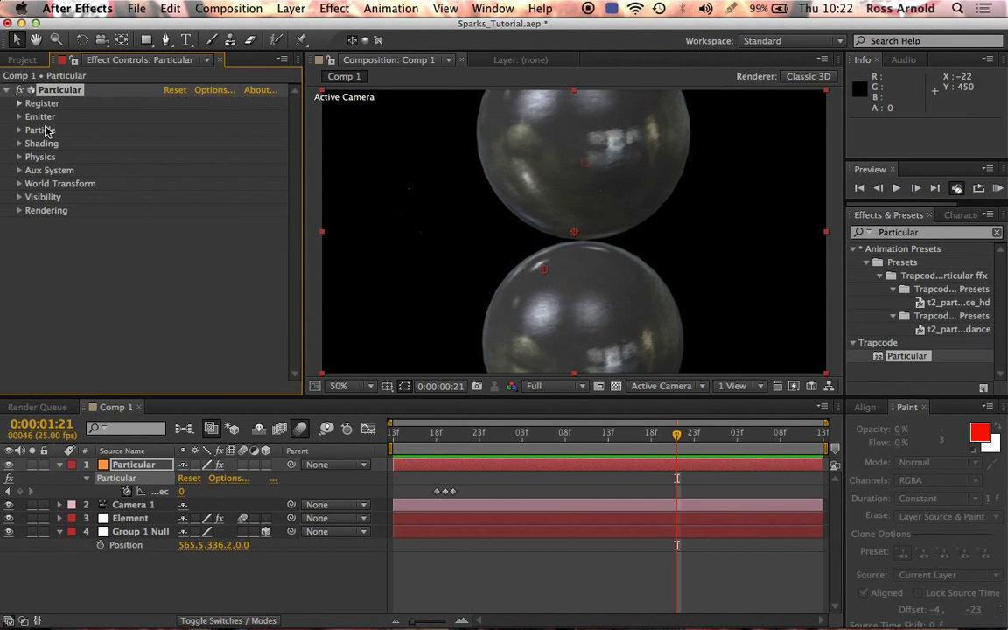
pyautogui.click(219, 619)
pyautogui.click(206, 473)
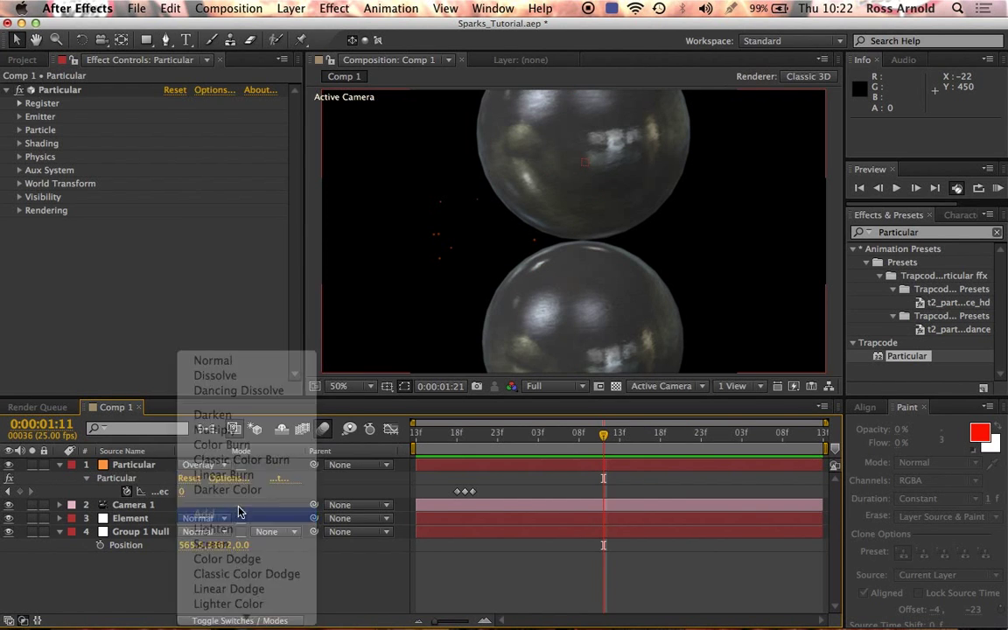
pyautogui.click(235, 513)
pyautogui.press('Home')
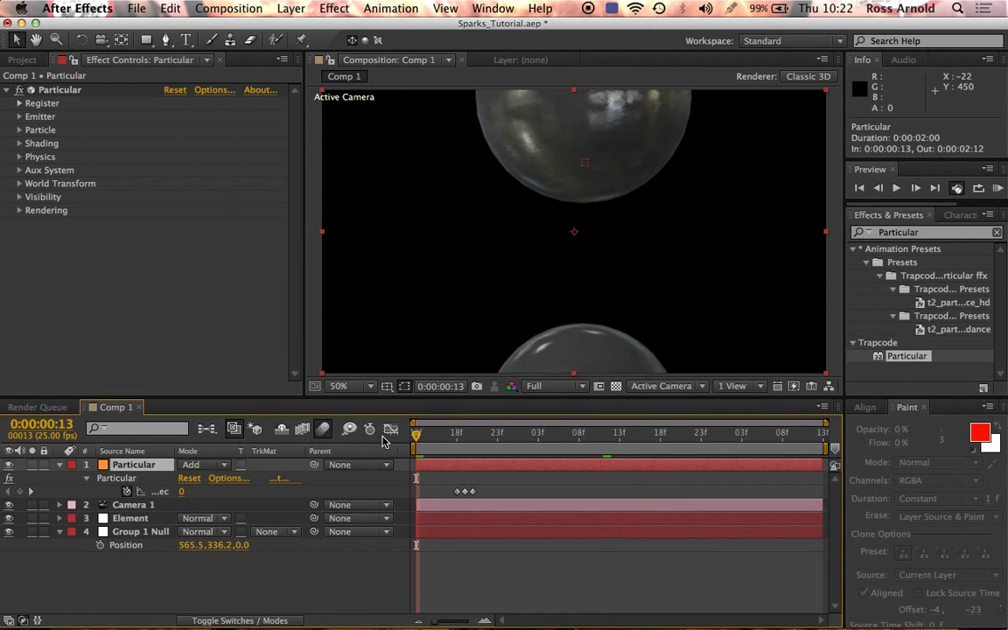
pyautogui.press('space')
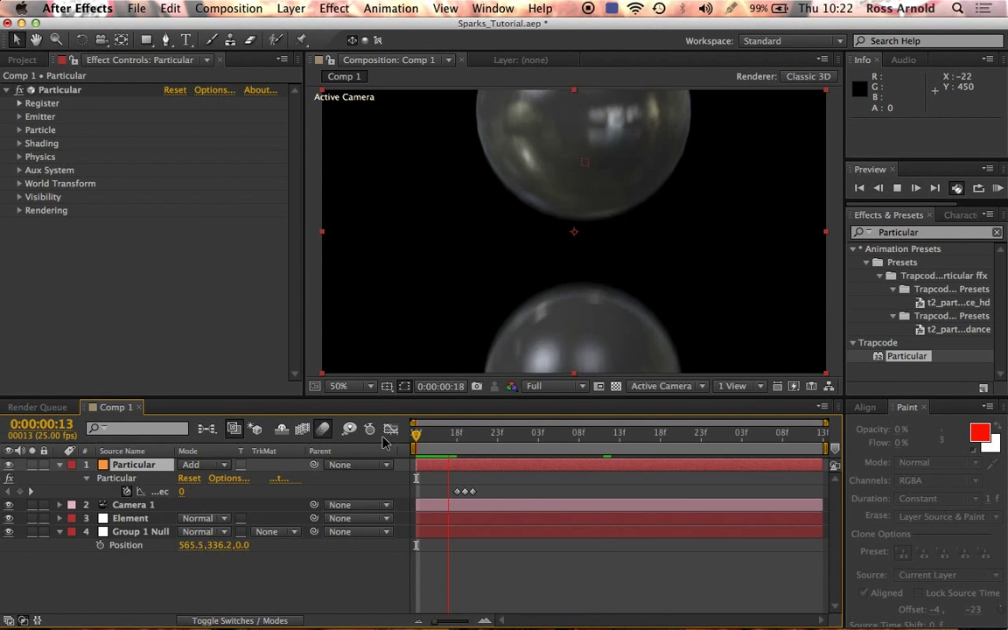
# Enable motion blur on the Particular layer and RAM preview the spark burst.
pyautogui.click(207, 621)
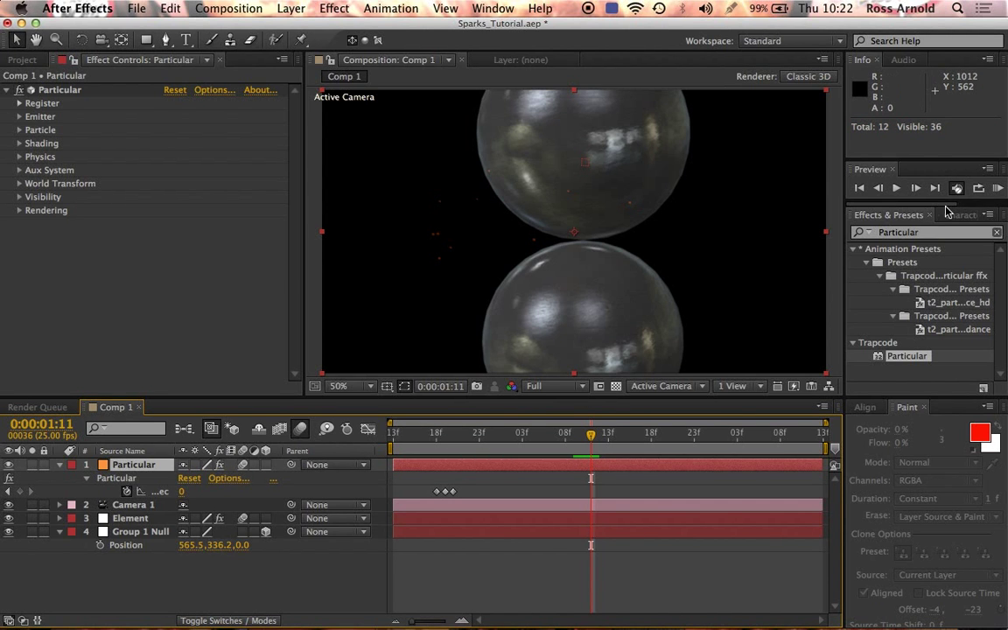
pyautogui.click(998, 188)
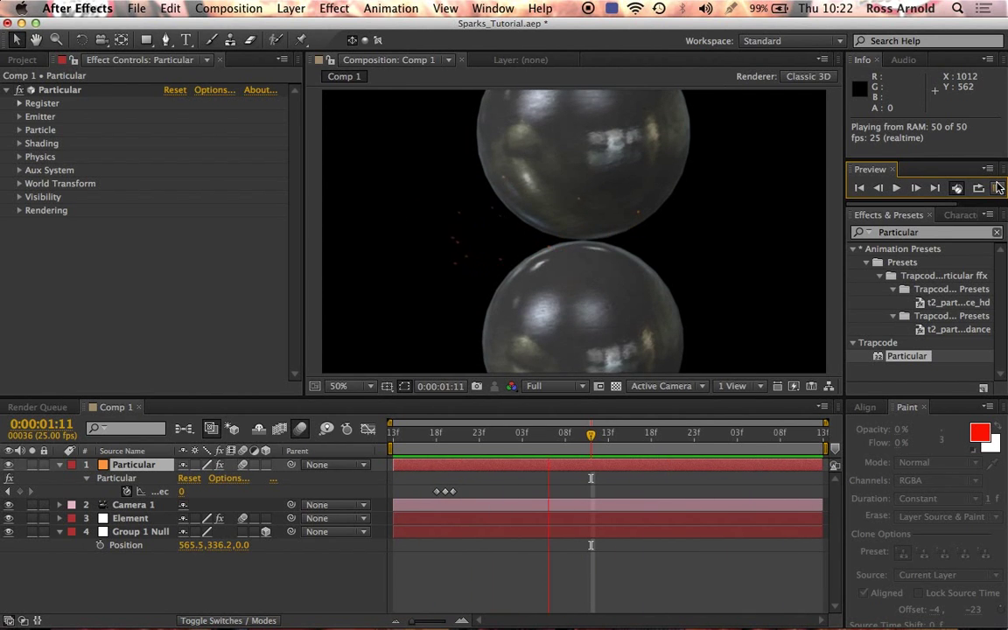
pyautogui.click(477, 366)
# Shift the three Particles/sec keyframes one frame earlier, placing the last at 0:00:00:19, and preview the timing of the impact.
pyautogui.moveTo(427, 434); pyautogui.dragTo(443, 449)
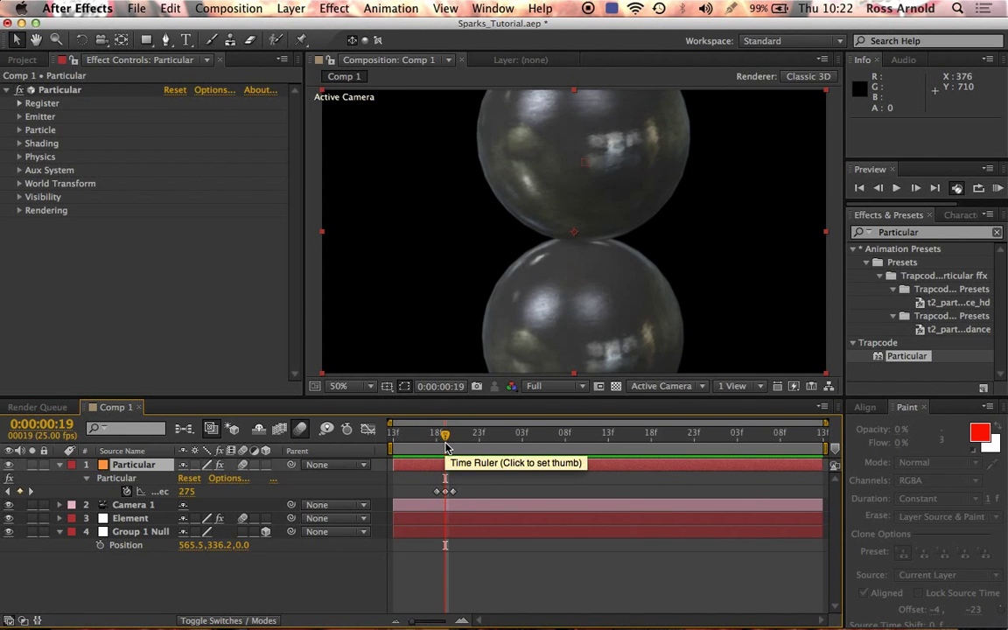
pyautogui.moveTo(478, 486); pyautogui.dragTo(436, 492)
pyautogui.click(411, 435)
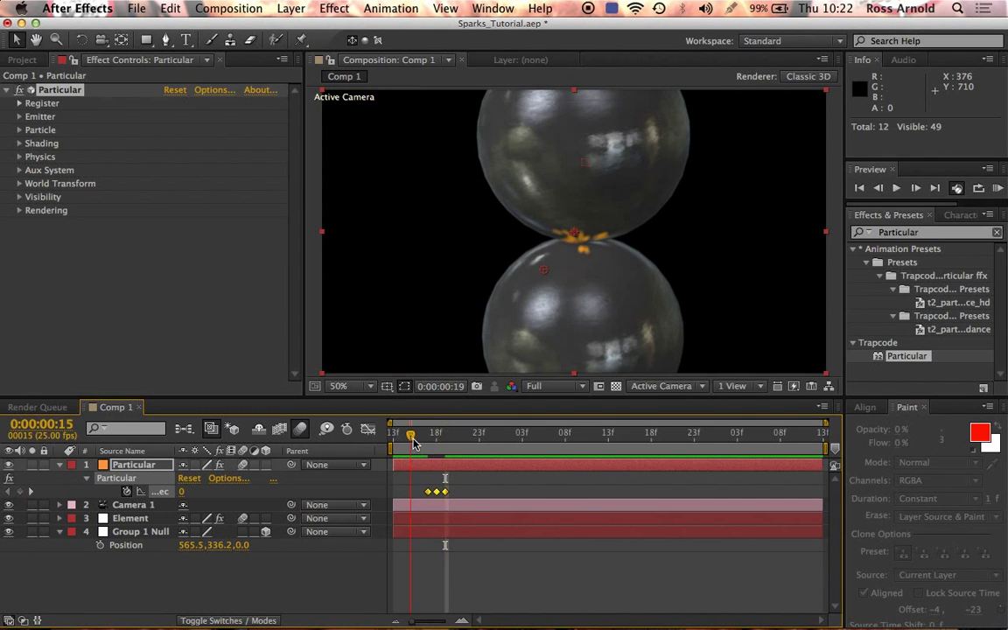
pyautogui.press('space')
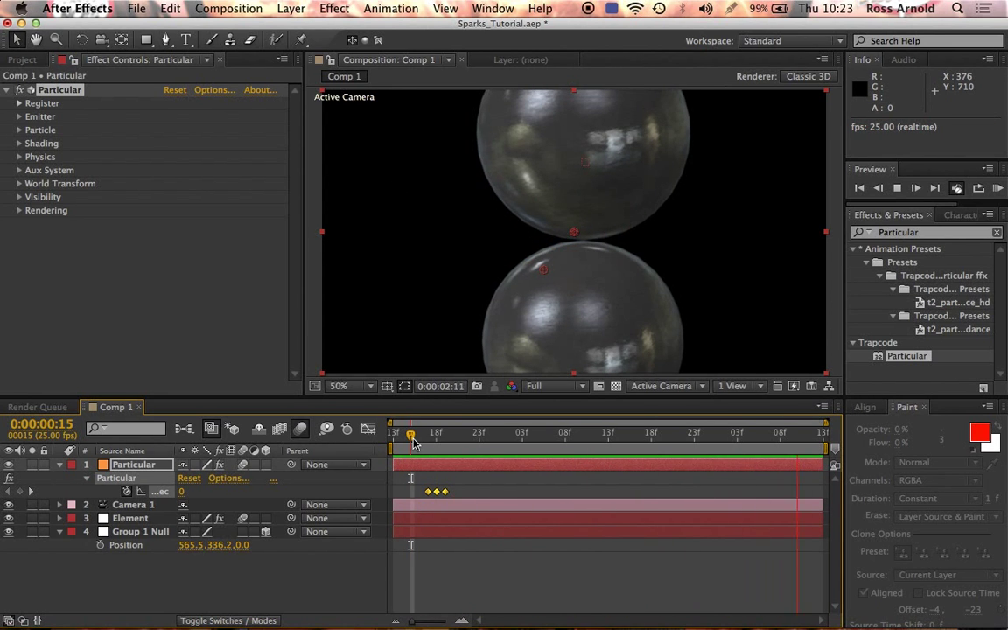
pyautogui.click(435, 441)
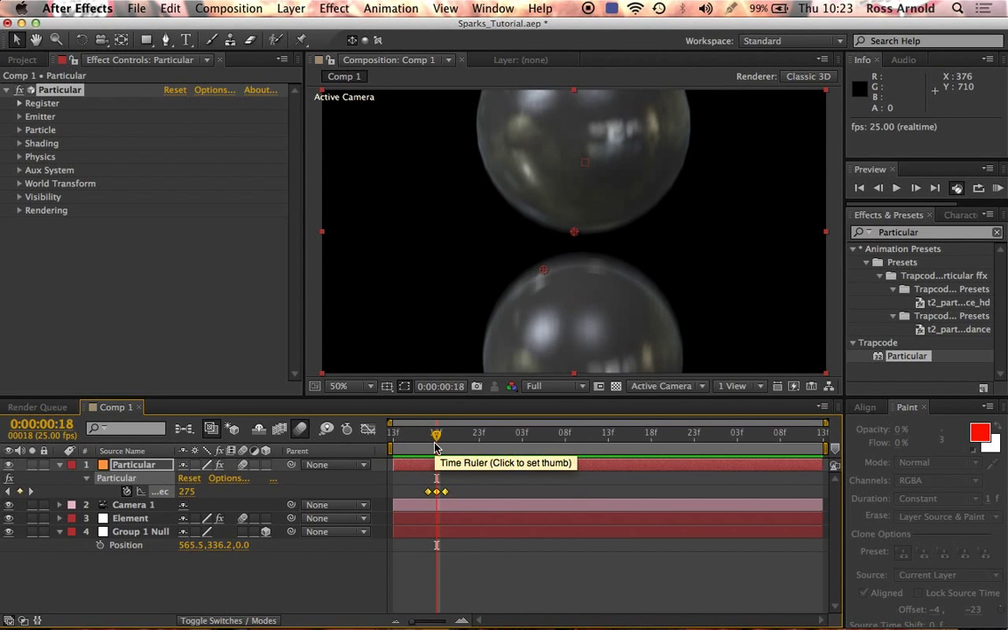
pyautogui.press('pageup')
pyautogui.press('pagedown')
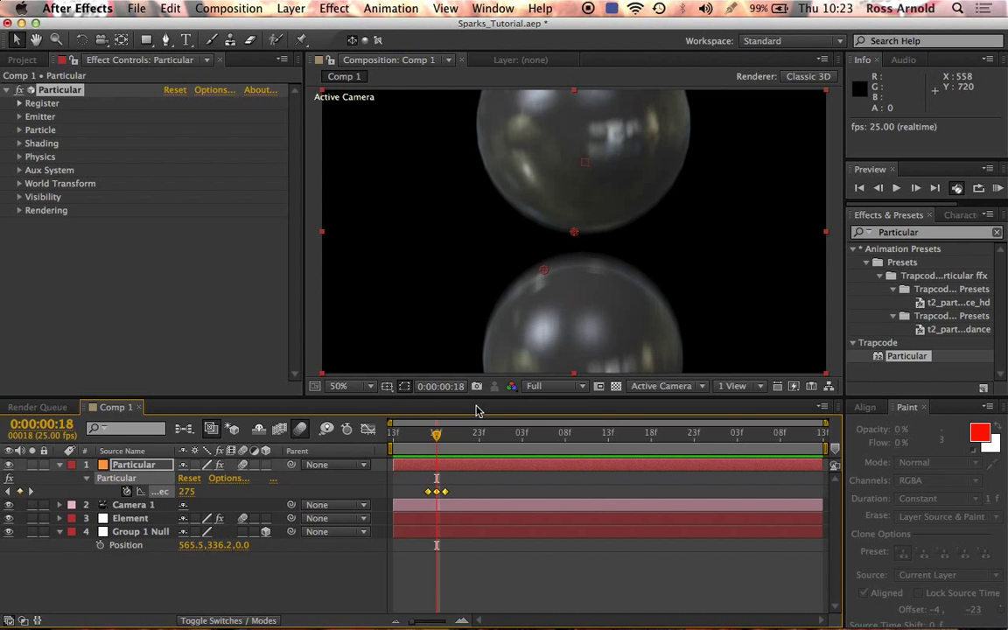
# Add a point light with 0% intensity and position it where the spheres touch, at about 566.2, 463.9, 0.0.
pyautogui.click(292, 9)
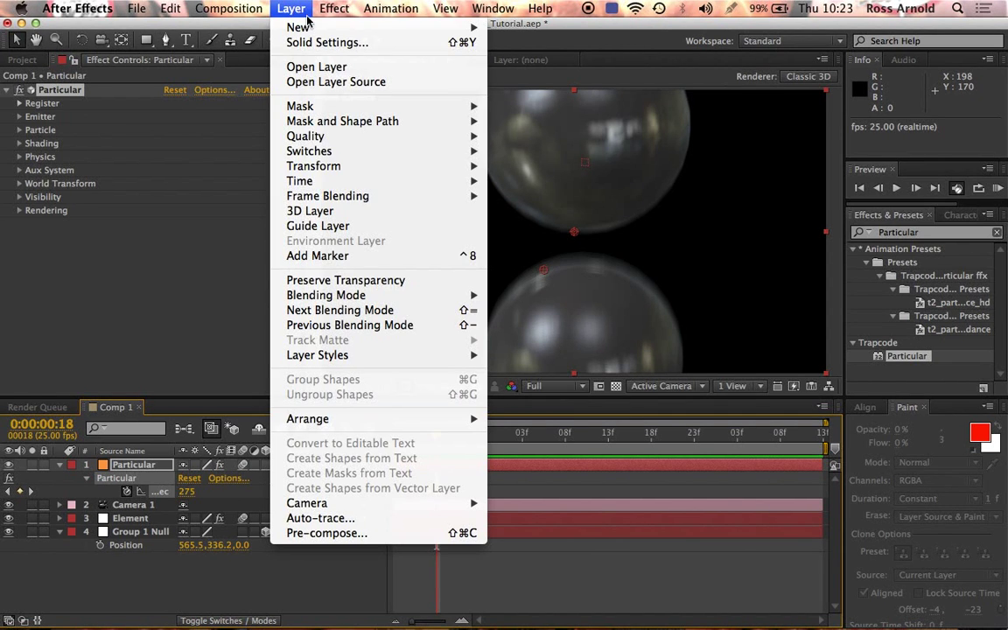
pyautogui.moveTo(289, 26)
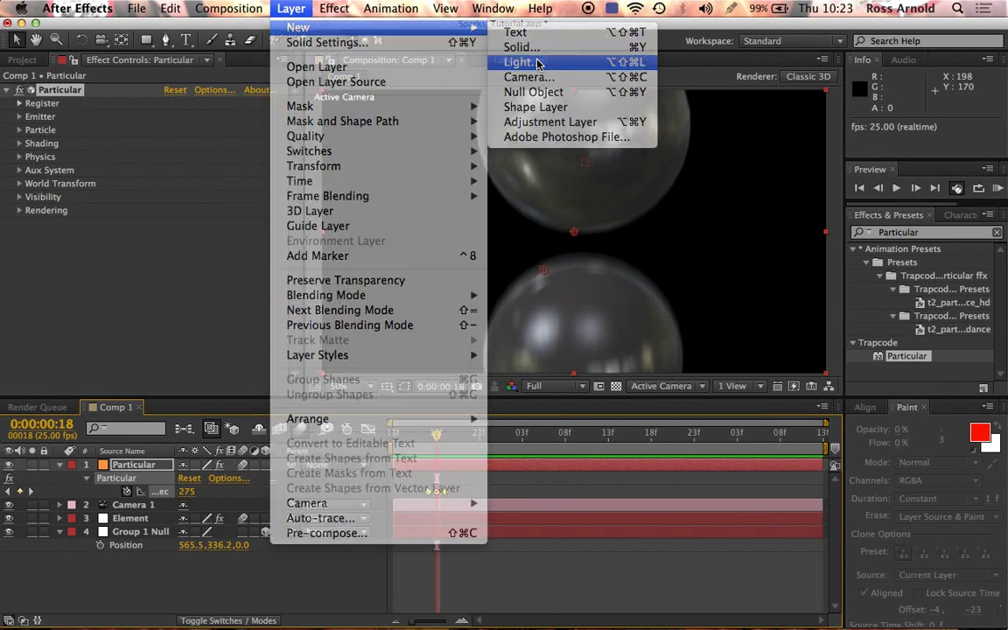
pyautogui.click(522, 62)
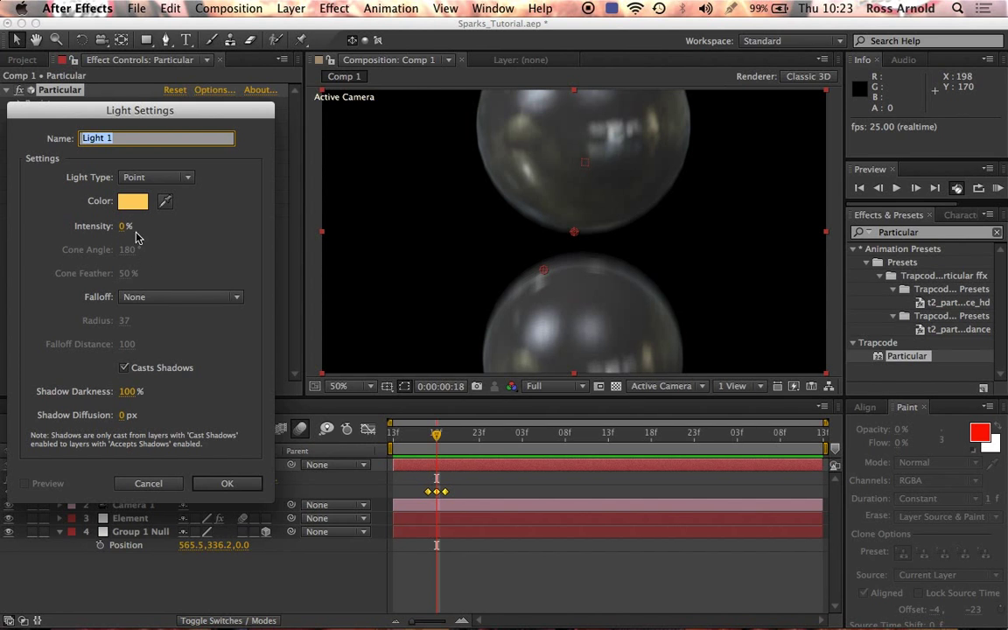
pyautogui.click(227, 483)
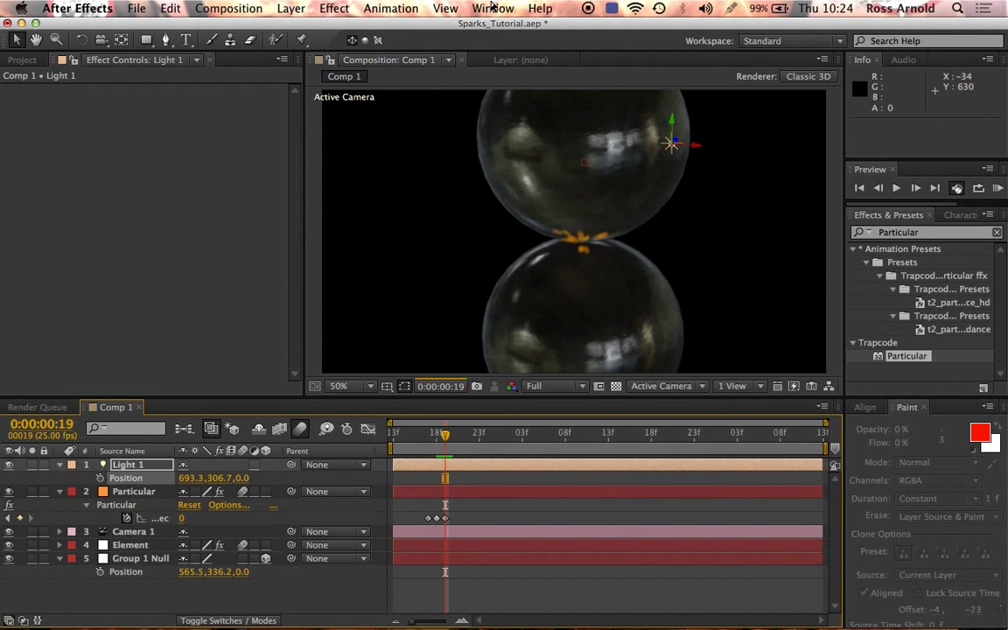
pyautogui.moveTo(676, 131); pyautogui.dragTo(600, 177)
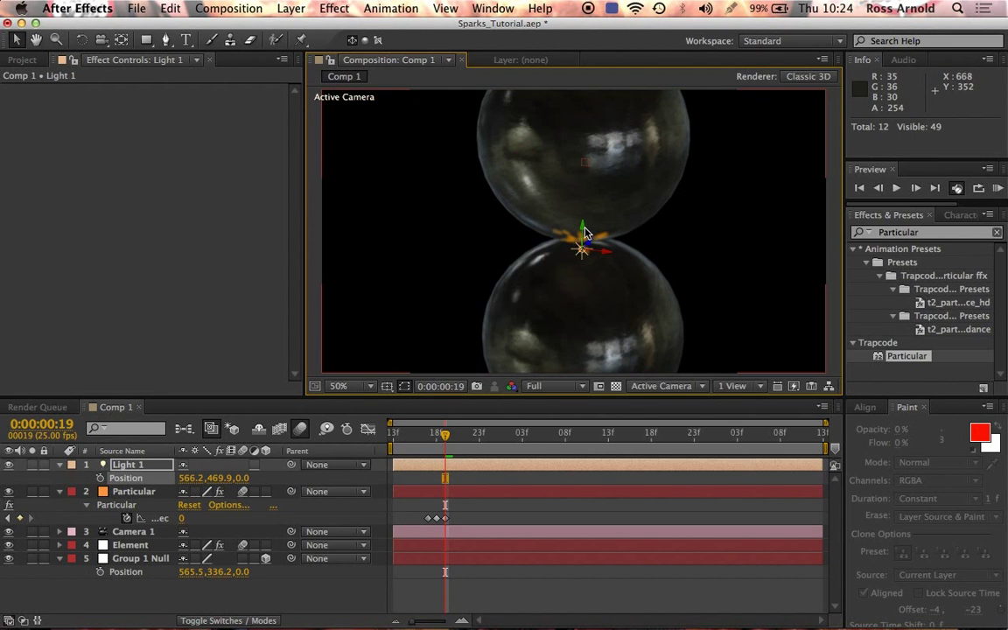
pyautogui.moveTo(588, 229); pyautogui.dragTo(587, 224)
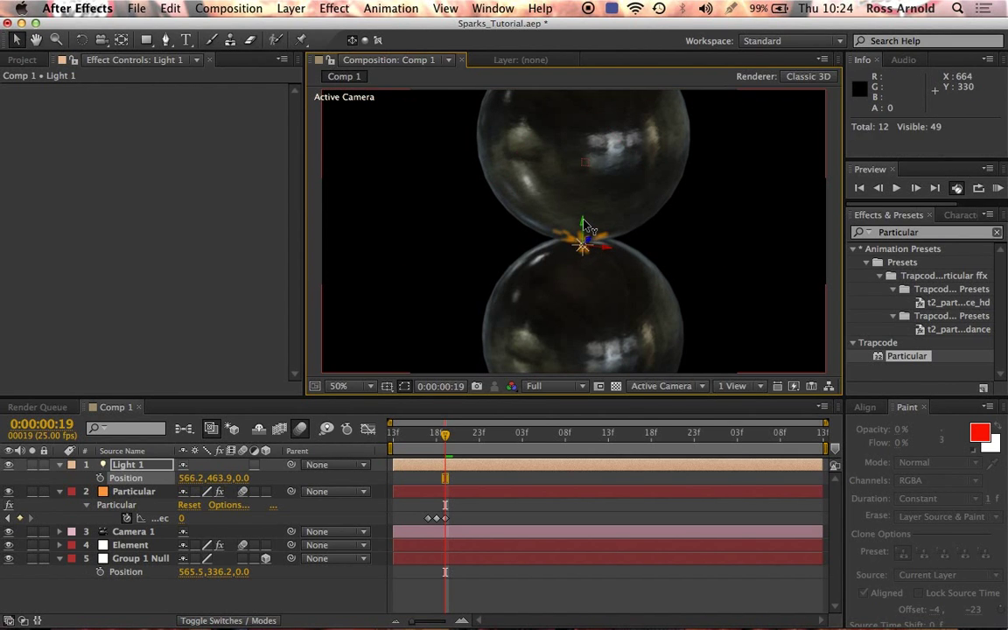
# Keyframe the light's Intensity at 0% on 0:00:00:18 and at 100% on 0:00:00:19.
pyautogui.press('pageup')
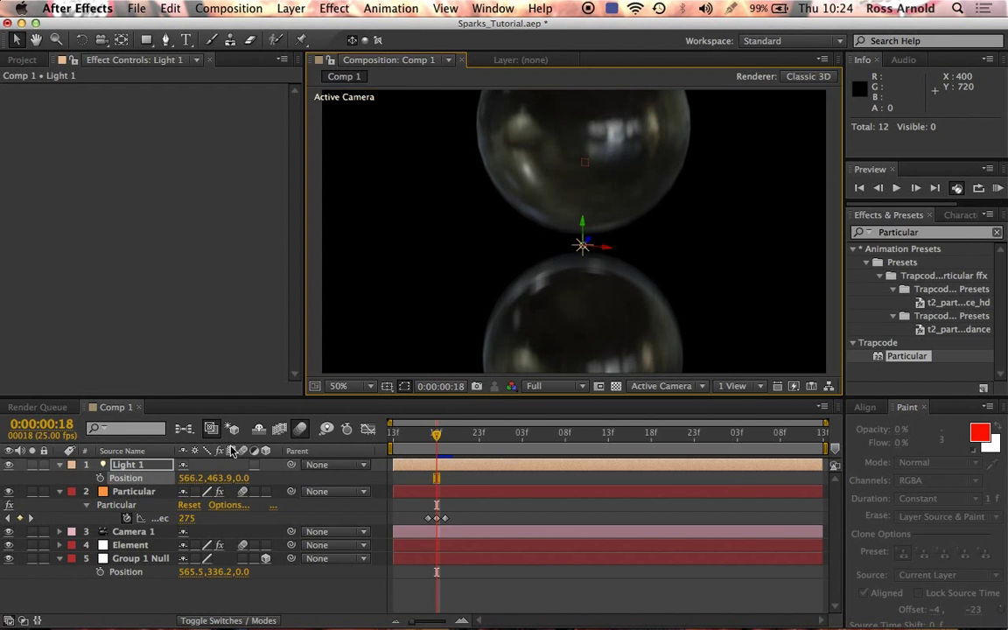
pyautogui.press('t')
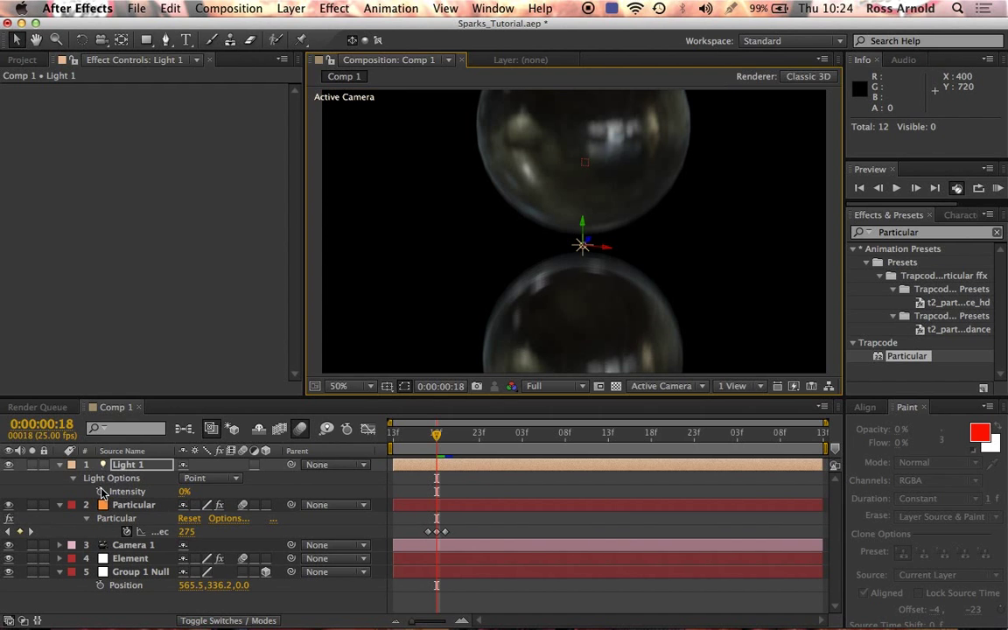
pyautogui.click(101, 492)
pyautogui.press('pagedown')
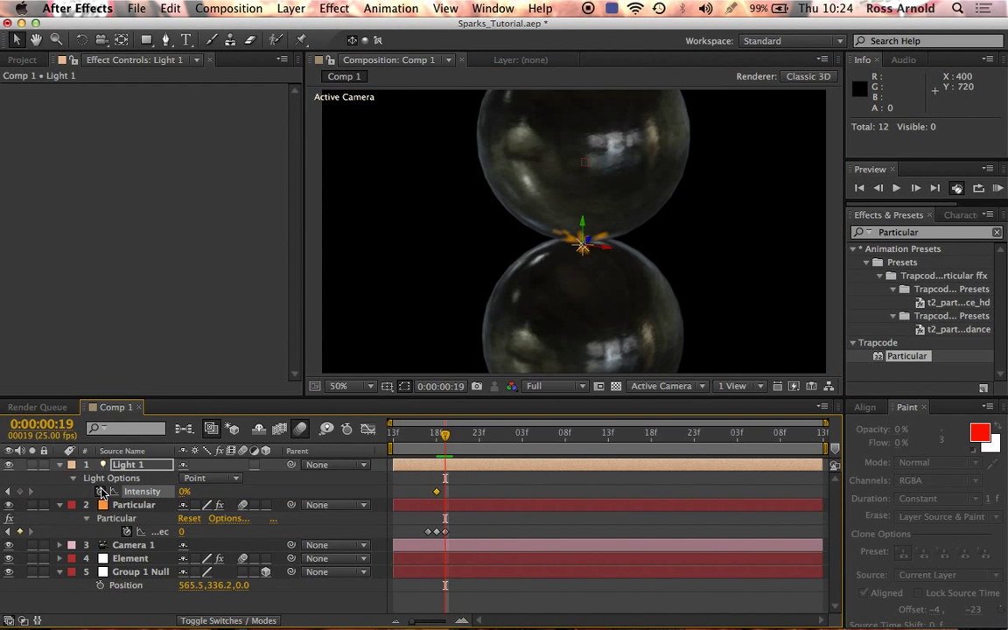
pyautogui.click(185, 495)
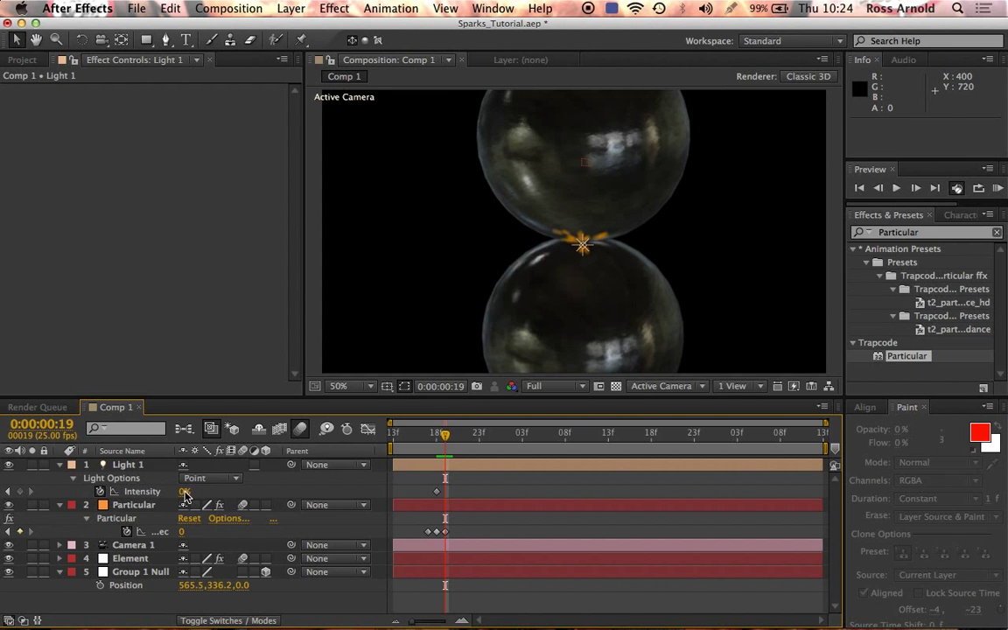
pyautogui.click(185, 493)
pyautogui.write('100')
pyautogui.press('Return')
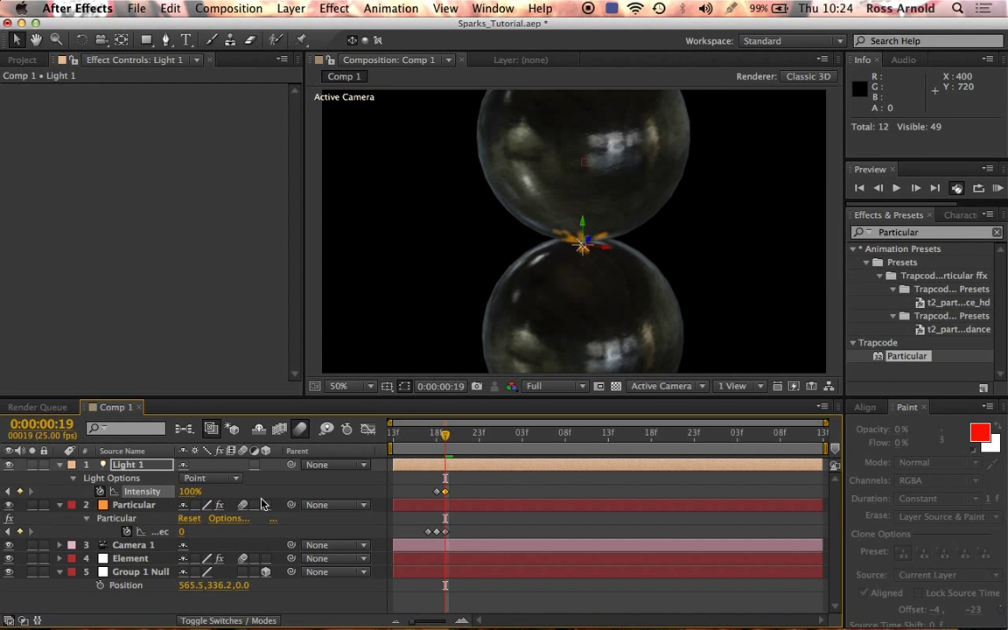
# Add a 0% Intensity keyframe to the light at 0:00:00:21.
pyautogui.press('pagedown')
pyautogui.press('pagedown')
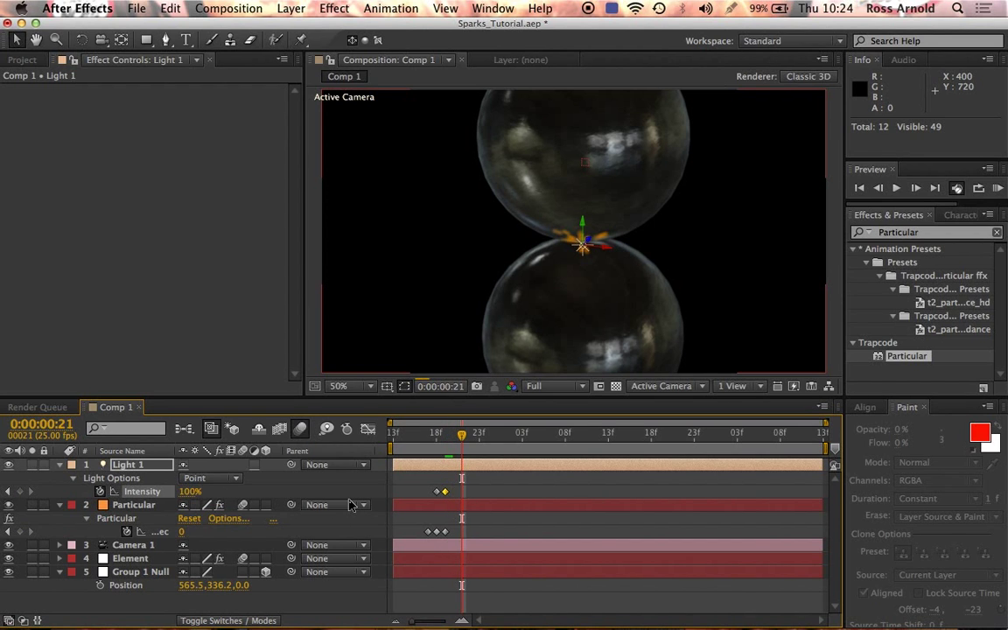
pyautogui.click(189, 492)
pyautogui.write('0')
pyautogui.press('Return')
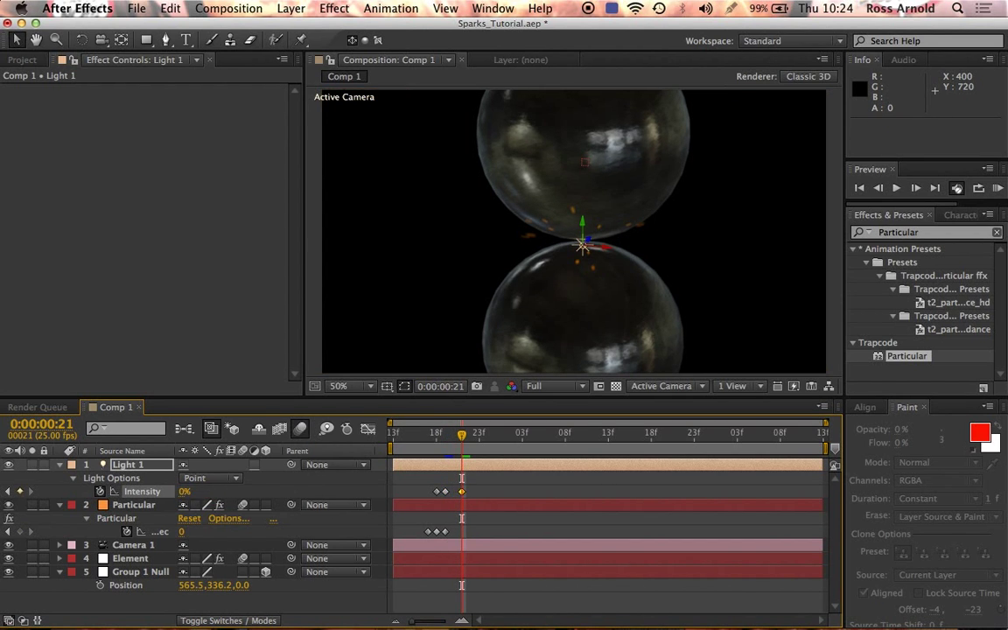
pyautogui.click(536, 585)
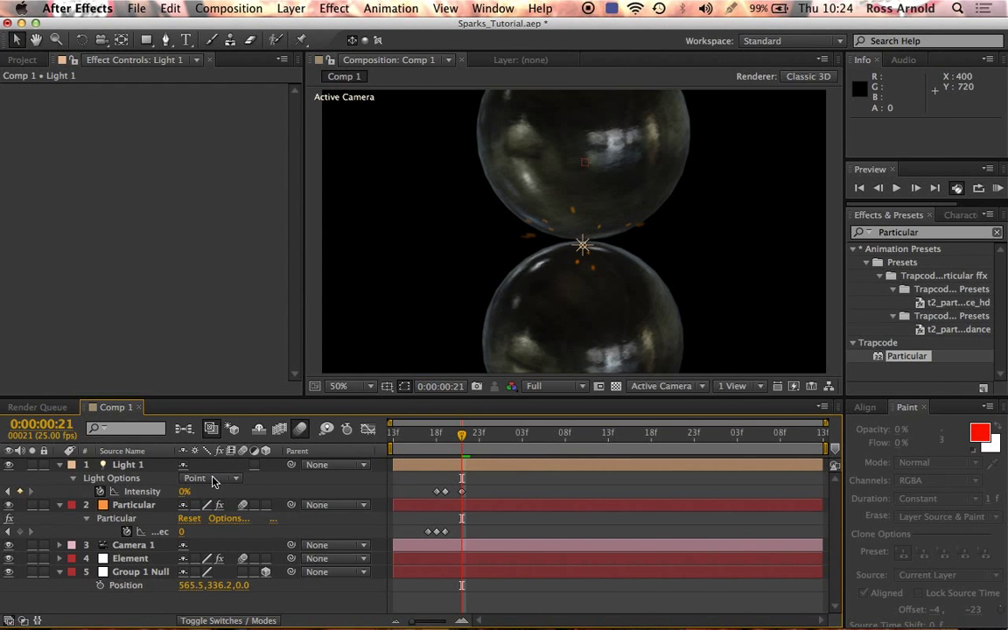
# Preview the light flash from 0:00:00:15 and stop on the impact frame at 0:00:00:19.
pyautogui.click(412, 435)
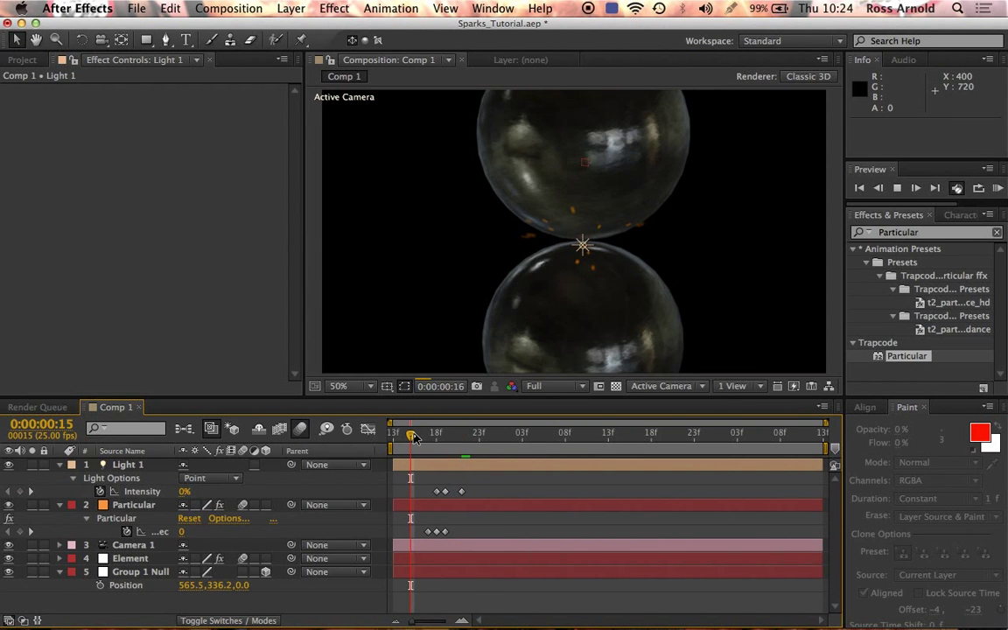
pyautogui.press('space')
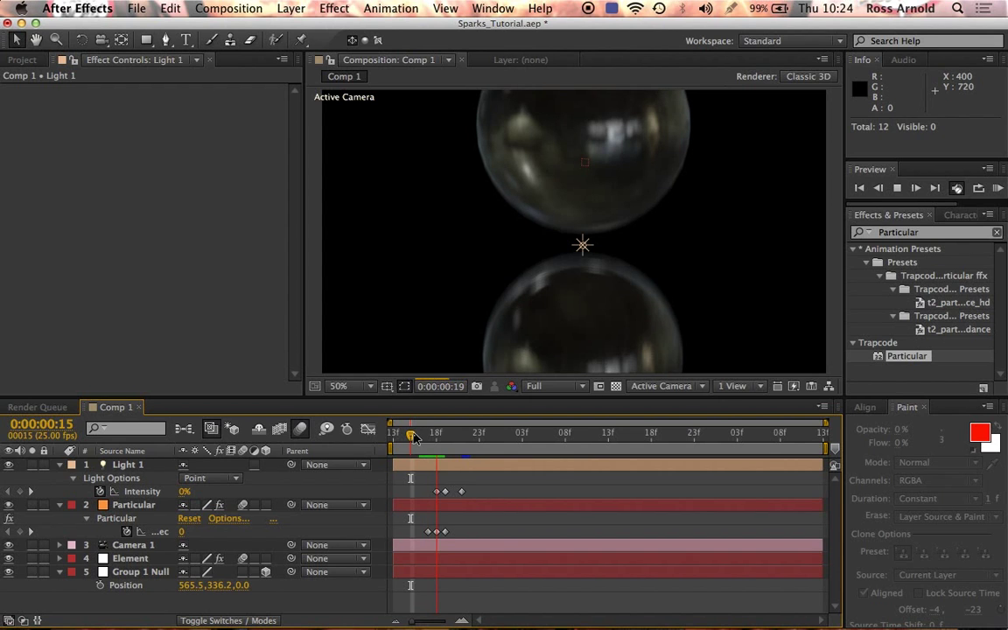
pyautogui.press('space')
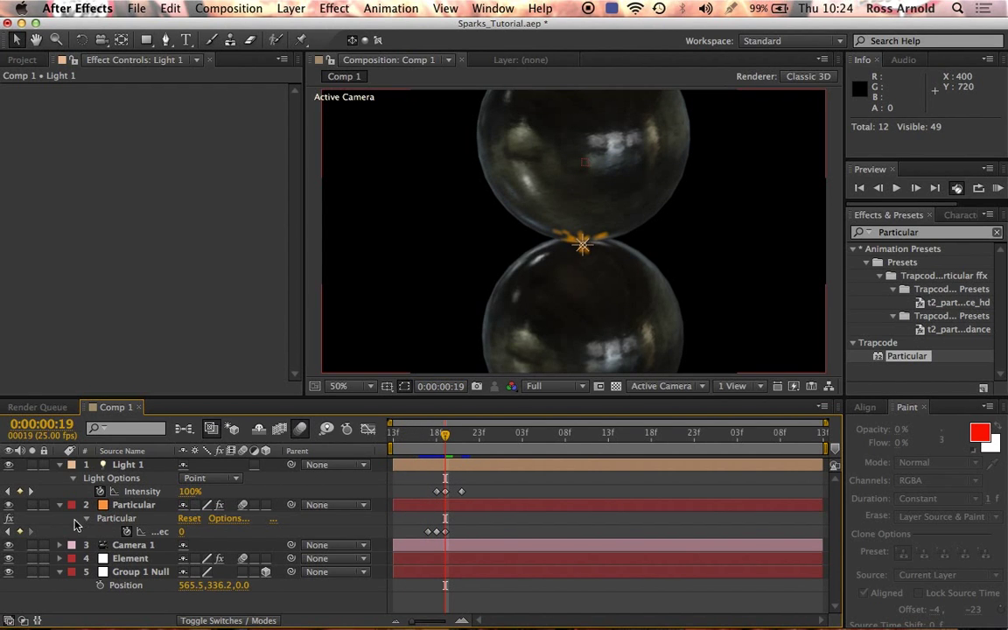
# With the Particular layer temporarily hidden, set the light's Z position to -50, then adjust its position to about 566.2, 451.9, -45.8.
pyautogui.click(8, 504)
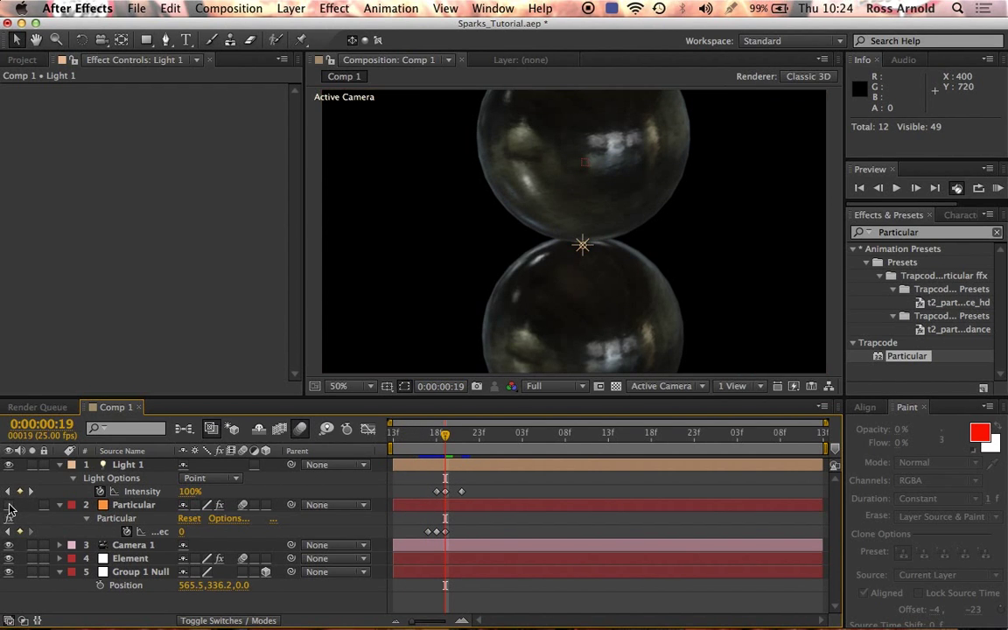
pyautogui.click(125, 465)
pyautogui.press('p')
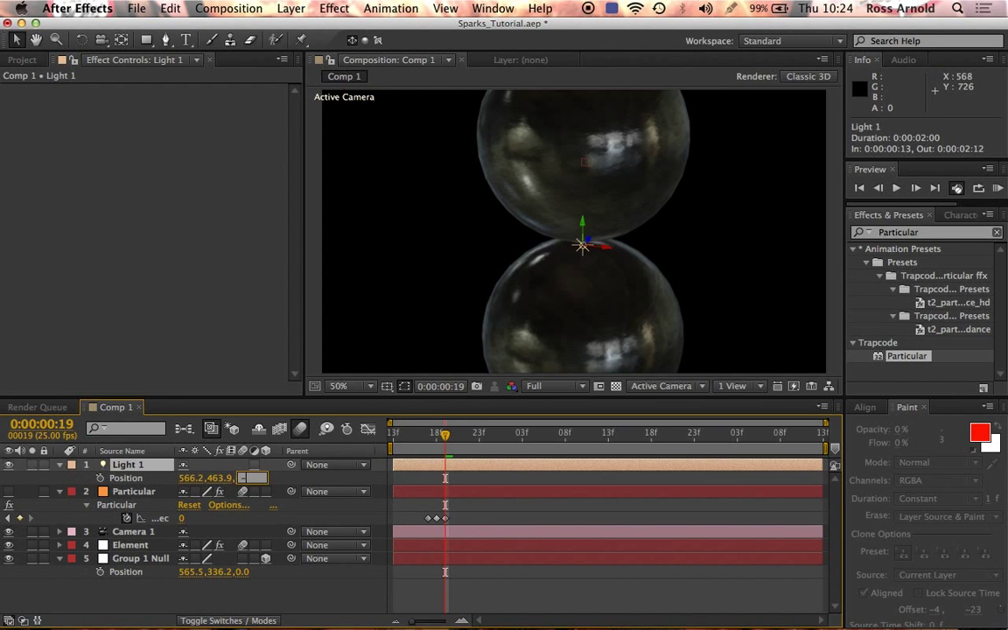
pyautogui.write('-50')
pyautogui.press('Return')
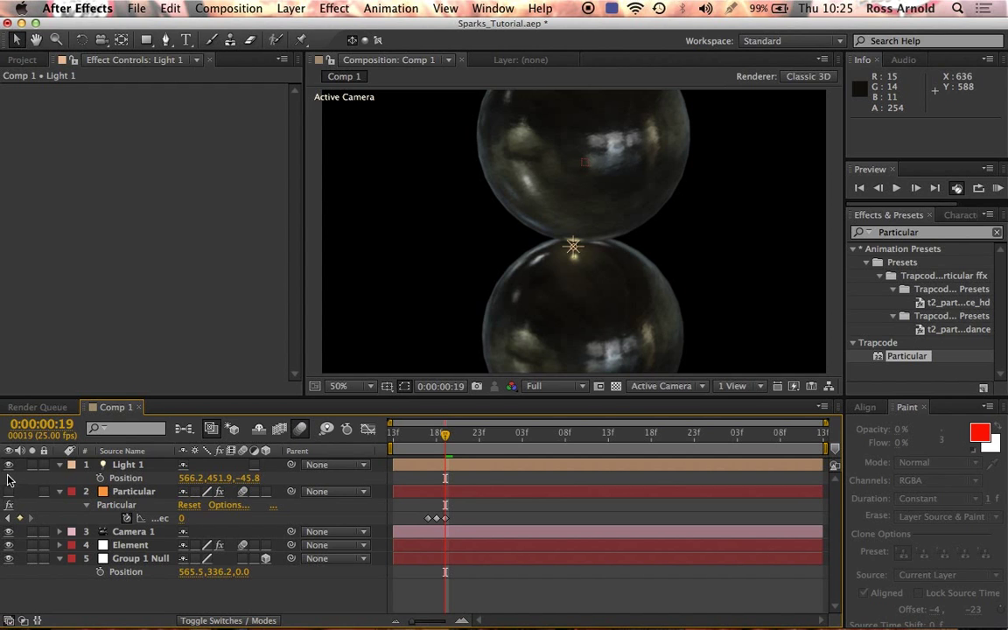
pyautogui.click(9, 492)
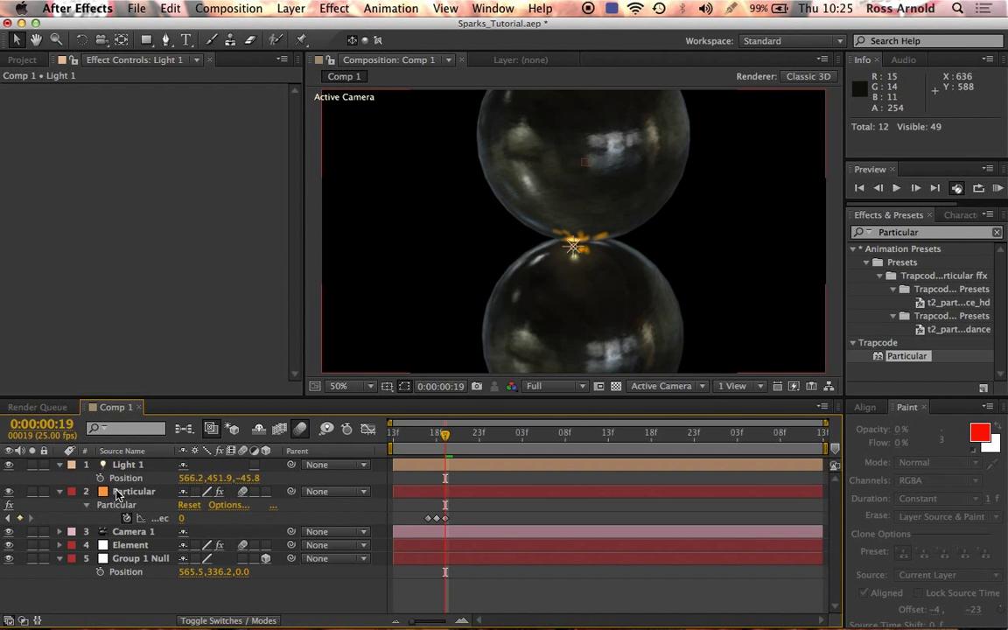
# Change the point light's color to a saturated orange of about FFA32C in its light settings.
pyautogui.click(128, 465)
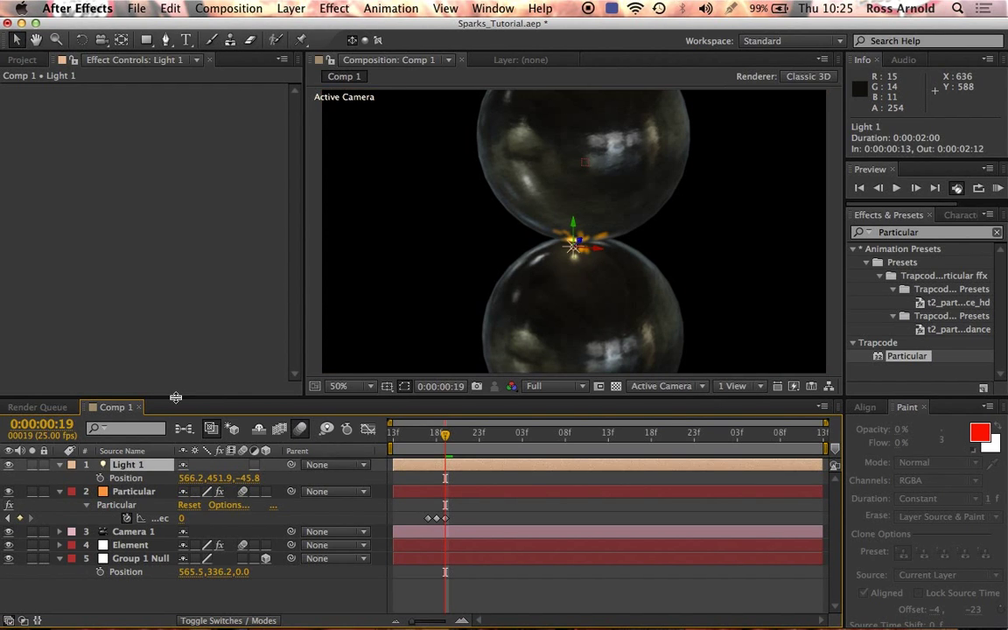
pyautogui.click(292, 9)
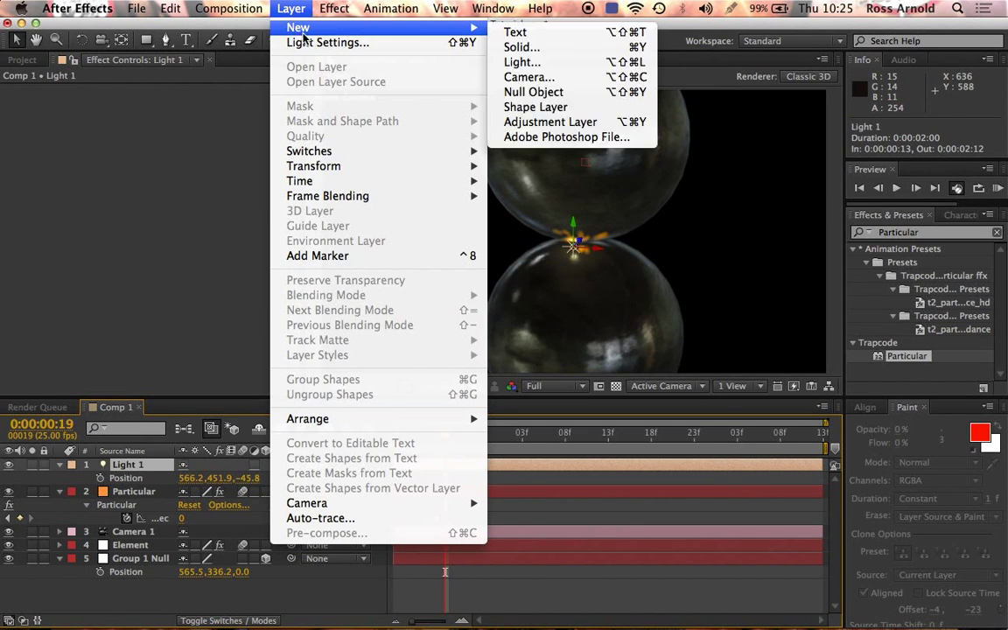
pyautogui.click(305, 43)
pyautogui.click(134, 206)
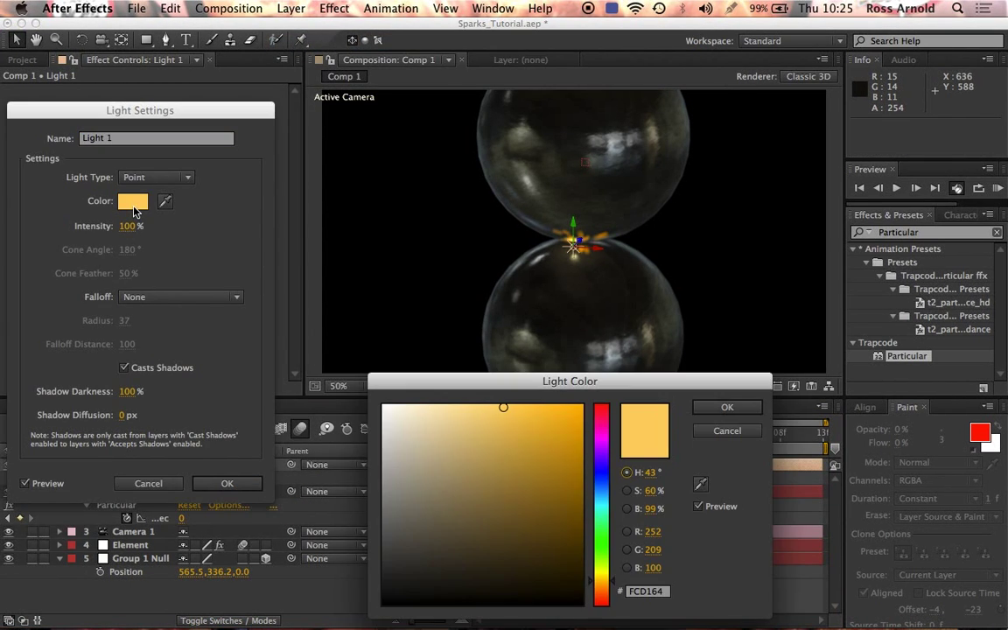
pyautogui.click(600, 593)
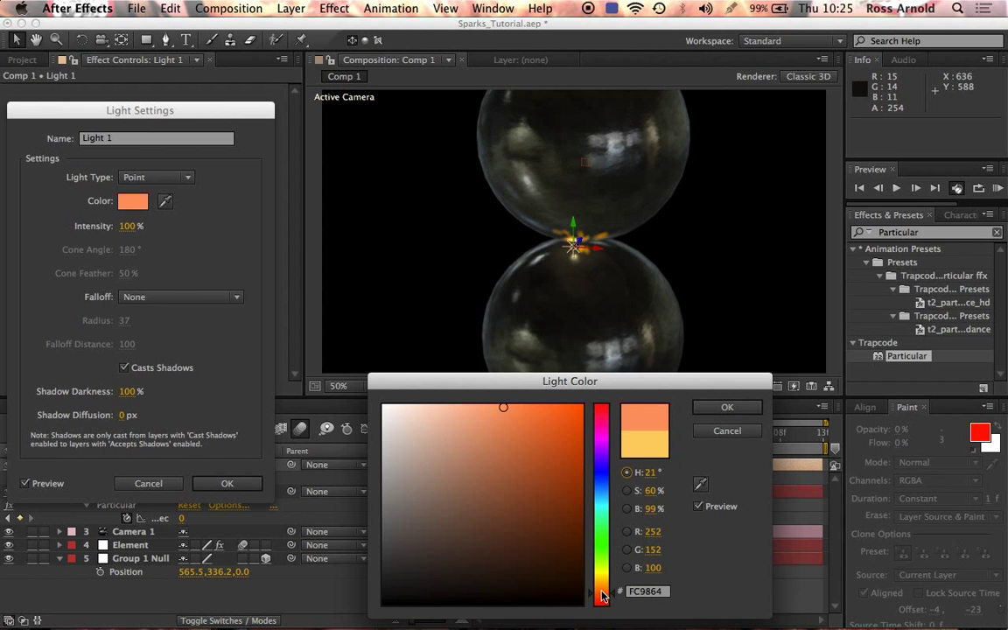
pyautogui.click(601, 584)
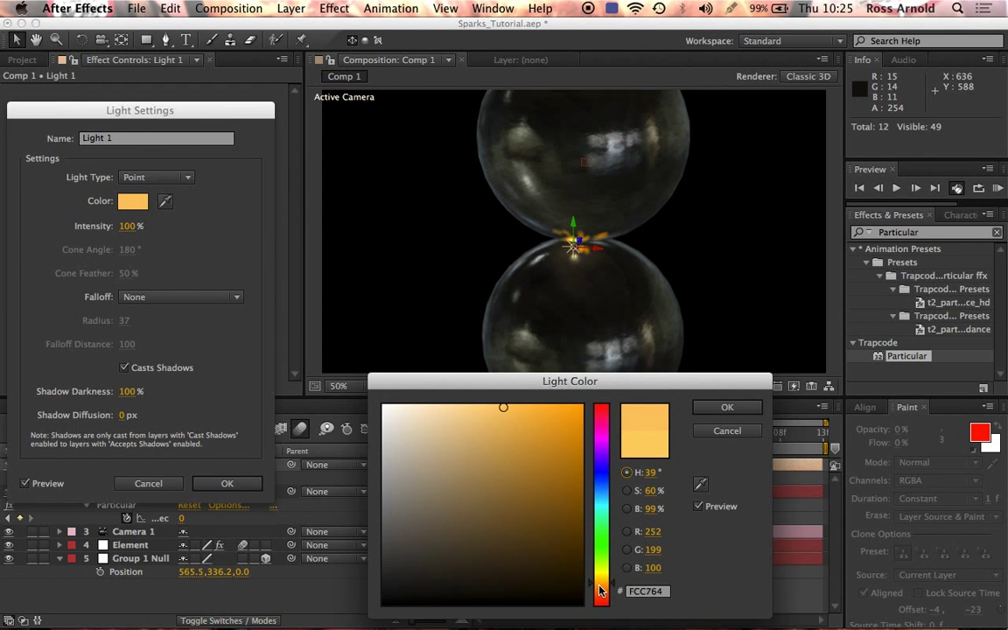
pyautogui.moveTo(549, 436); pyautogui.dragTo(548, 404)
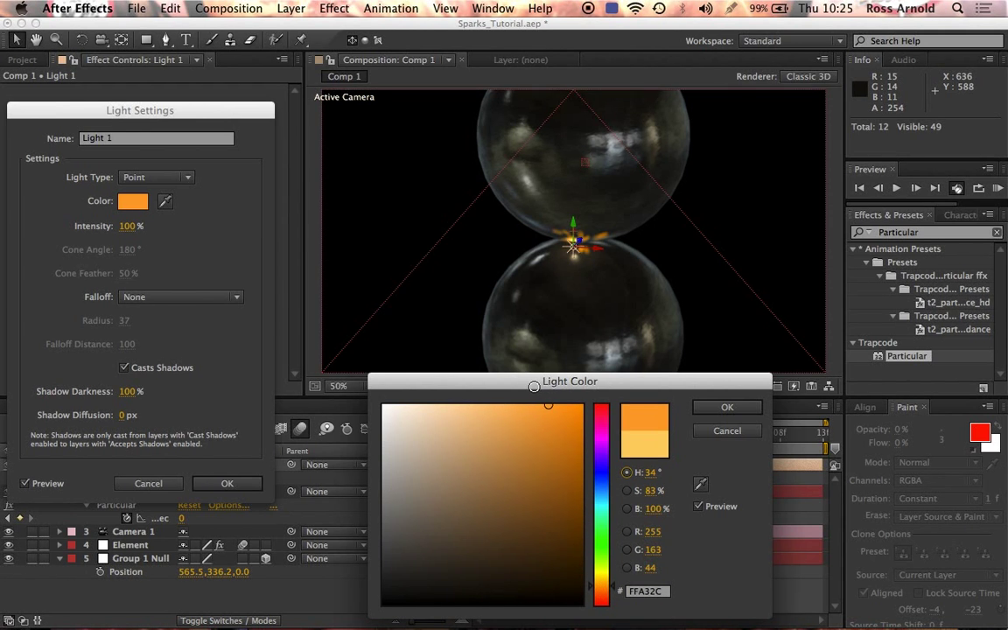
pyautogui.click(726, 407)
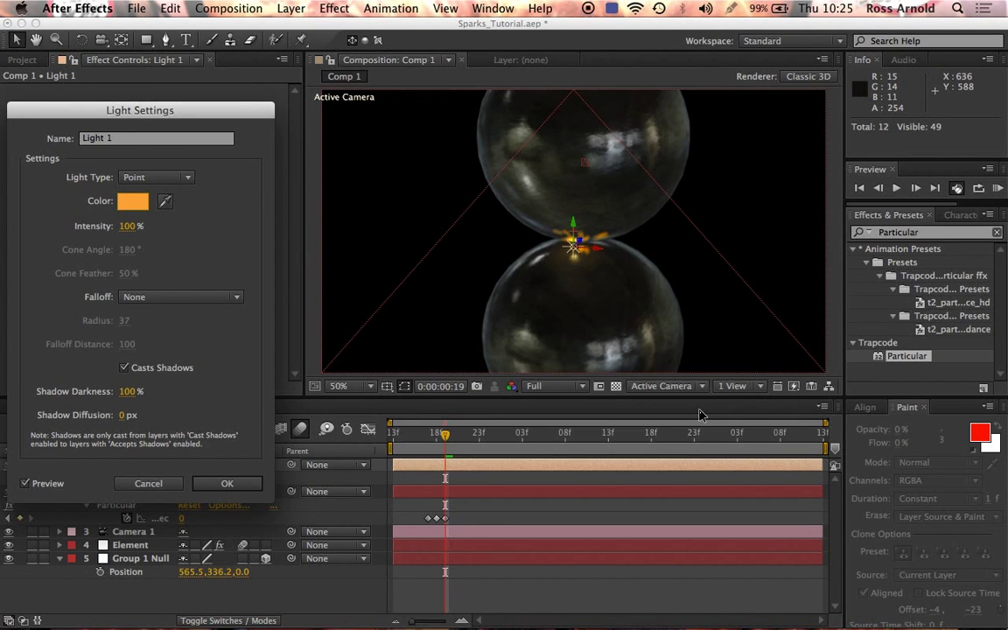
pyautogui.click(238, 483)
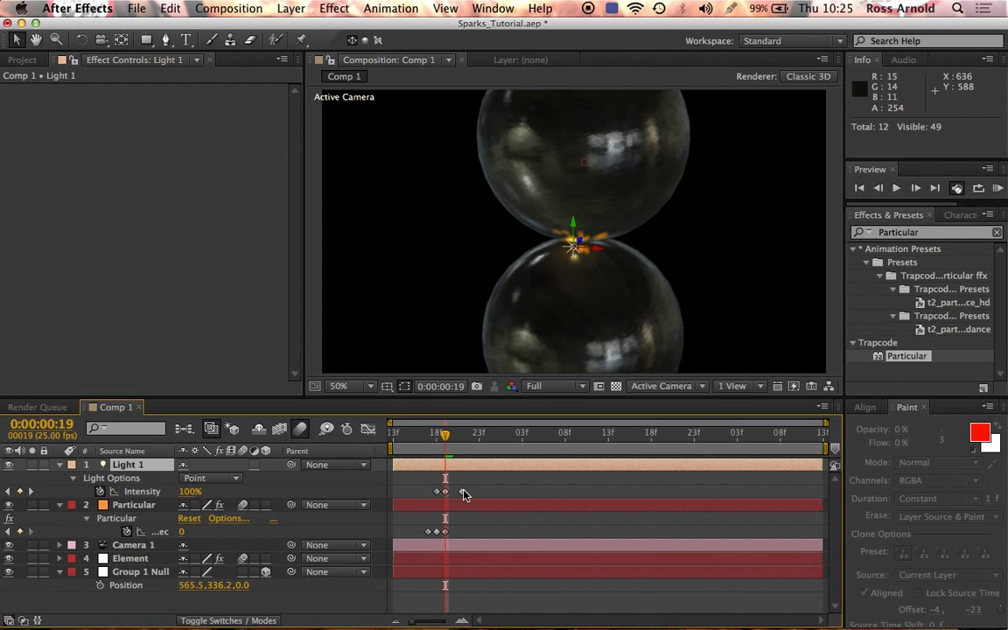
# Apply Easy Ease to the light's last Intensity keyframe, the 0% one at 0:00:00:21.
pyautogui.rightClick(461, 491)
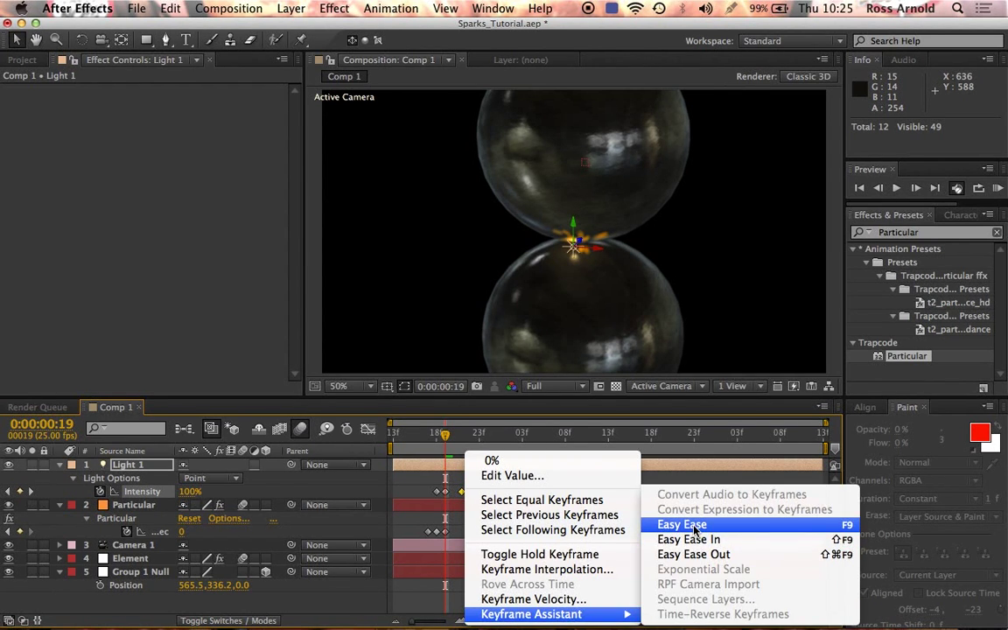
pyautogui.click(674, 520)
pyautogui.click(576, 597)
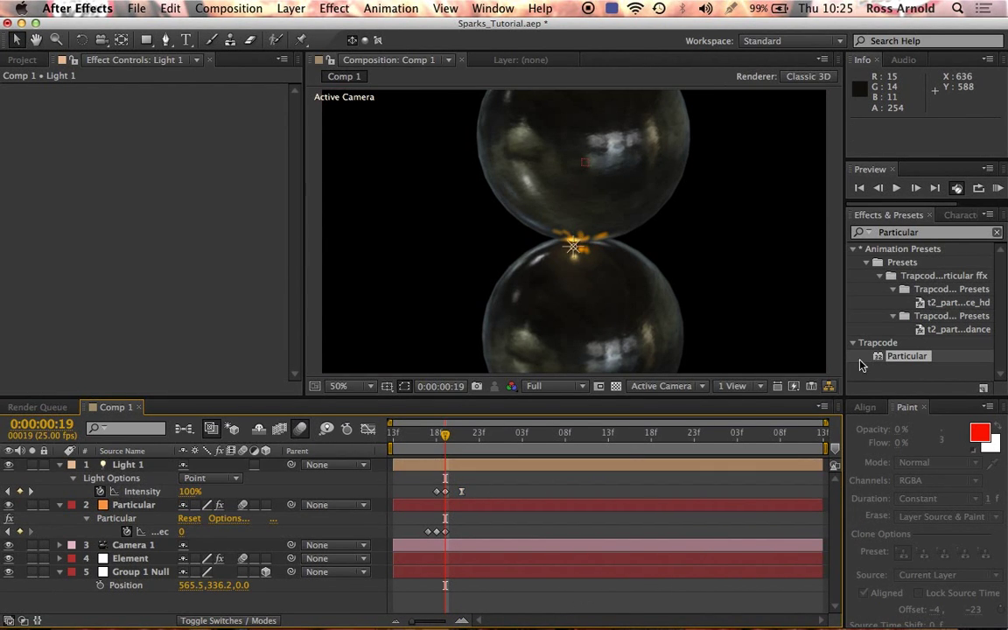
# RAM preview the collision to review the orange light flash together with the sparks.
pyautogui.click(997, 189)
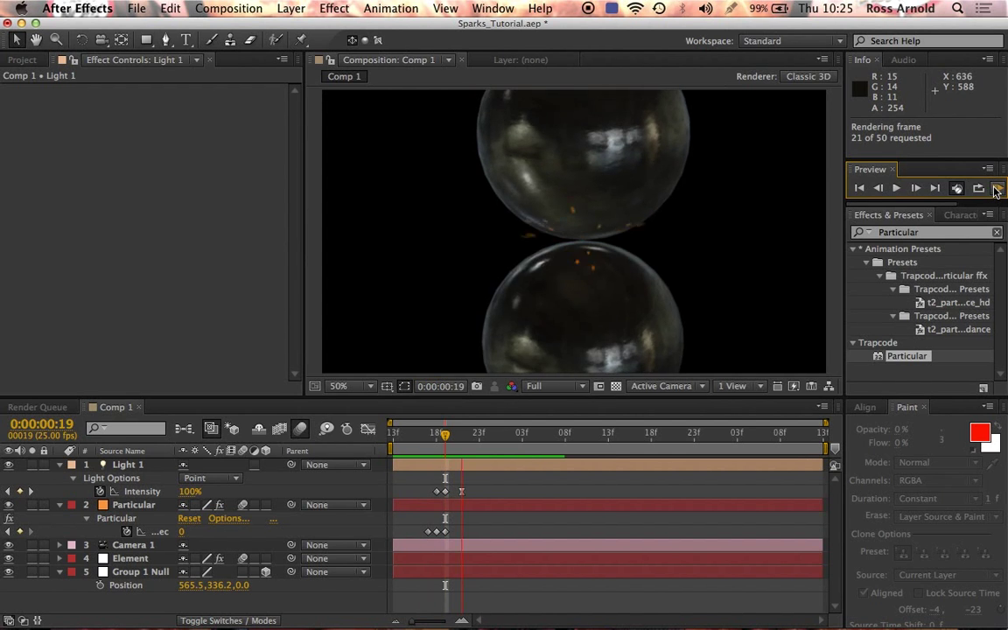
pyautogui.click(996, 191)
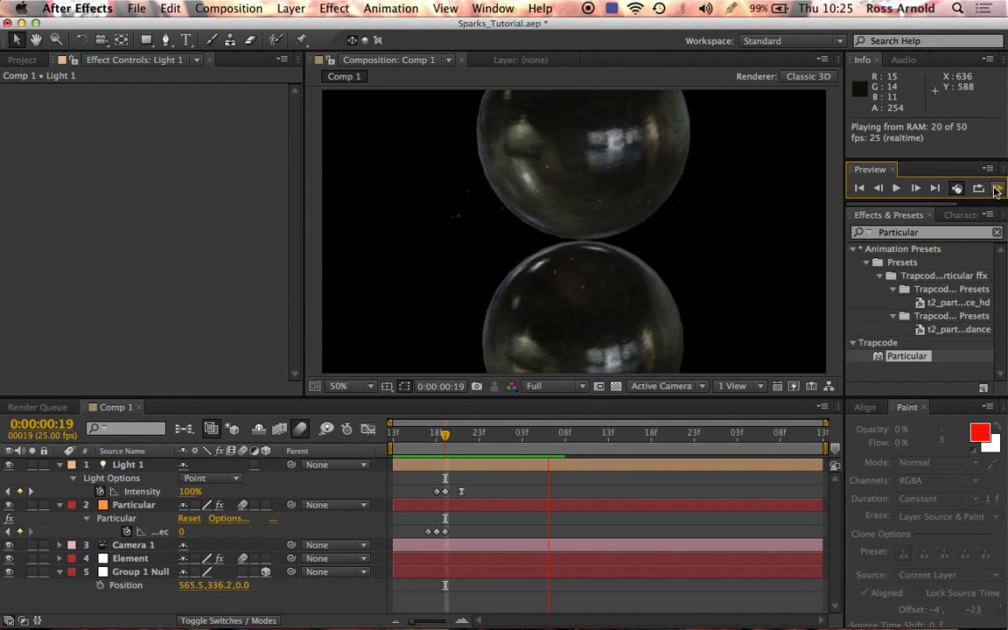
pyautogui.click(416, 475)
# Park the current time at 0:00:01:00 and set the Particular emitter's Velocity to 850.
pyautogui.moveTo(421, 435); pyautogui.dragTo(496, 433)
pyautogui.click(134, 505)
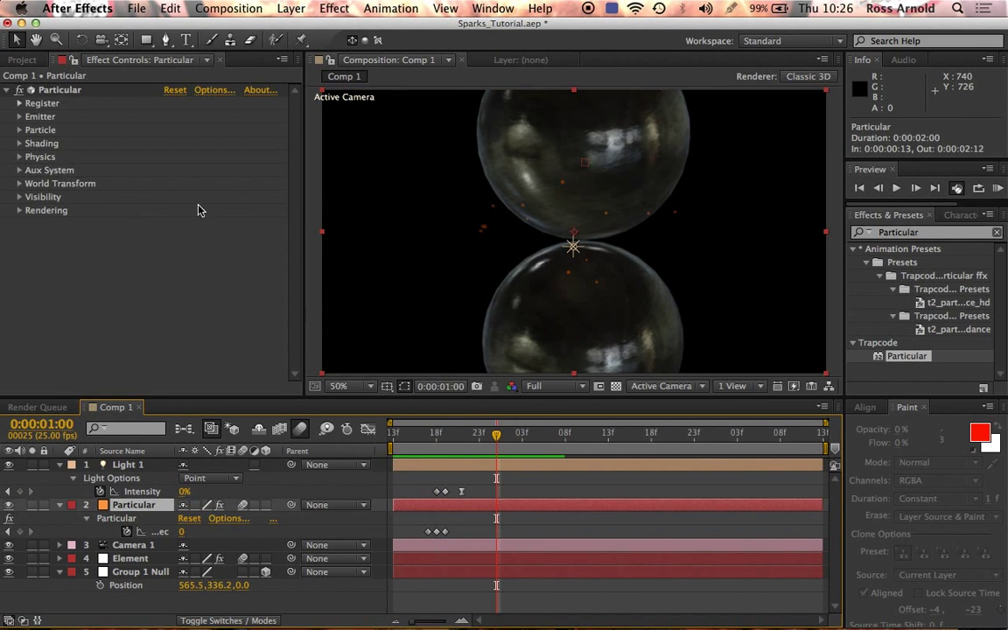
pyautogui.click(19, 116)
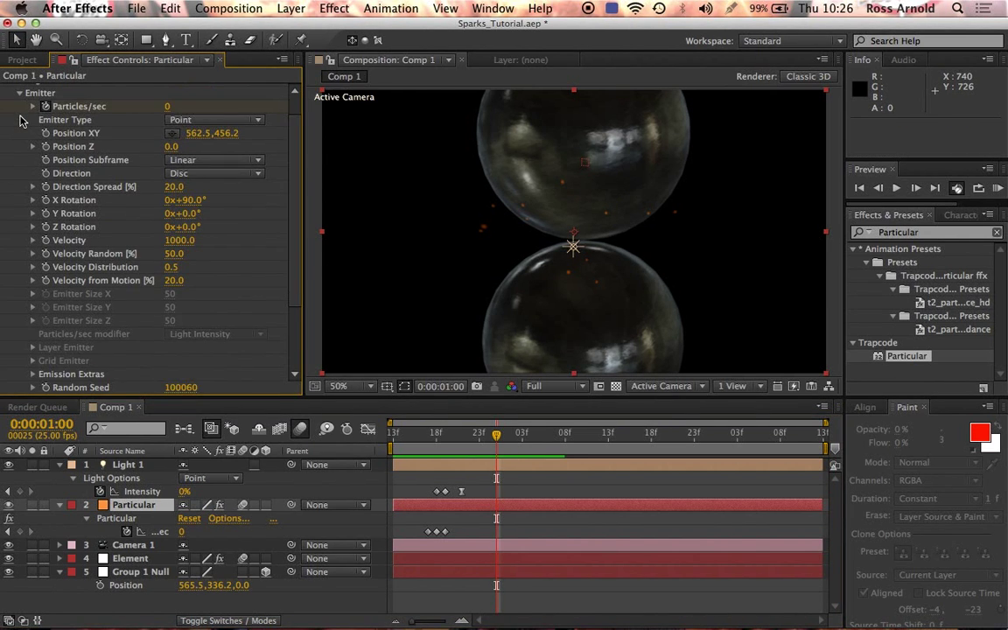
pyautogui.click(181, 241)
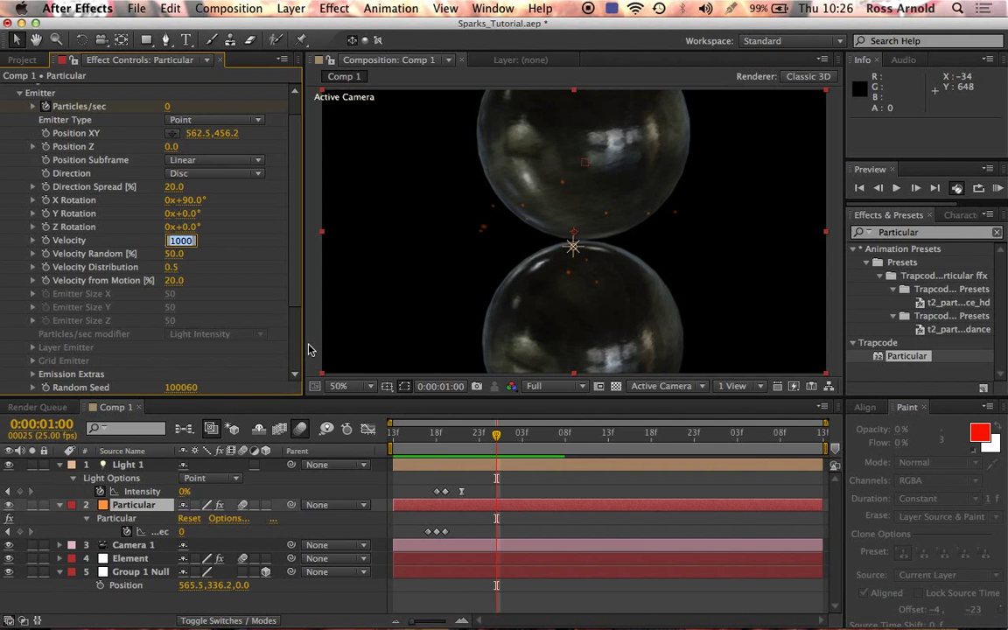
pyautogui.write('850')
# RAM preview the collision to check the slower spark burst, then stop playback.
pyautogui.click(998, 189)
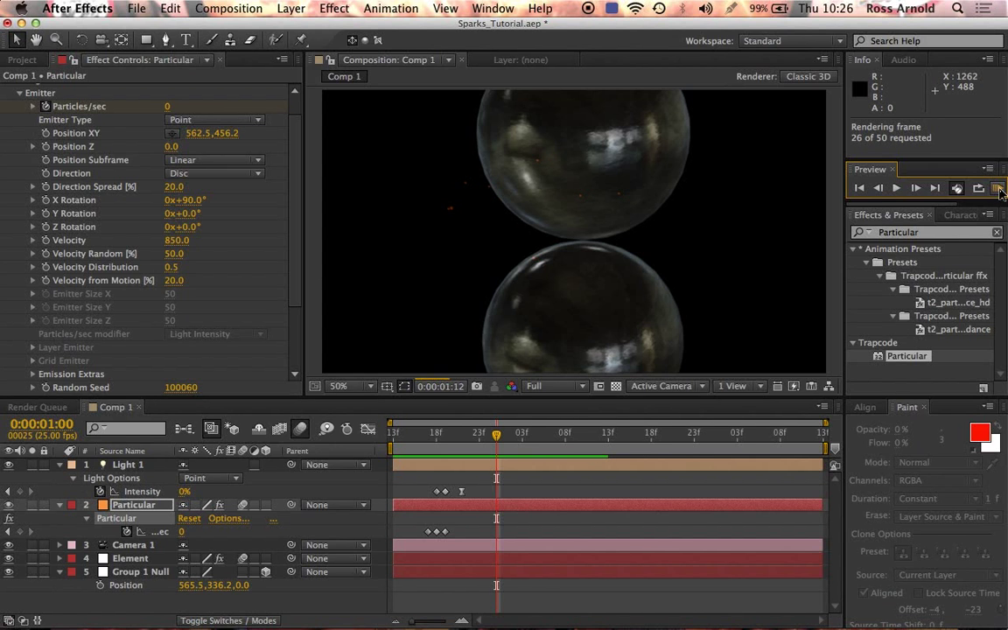
pyautogui.click(998, 188)
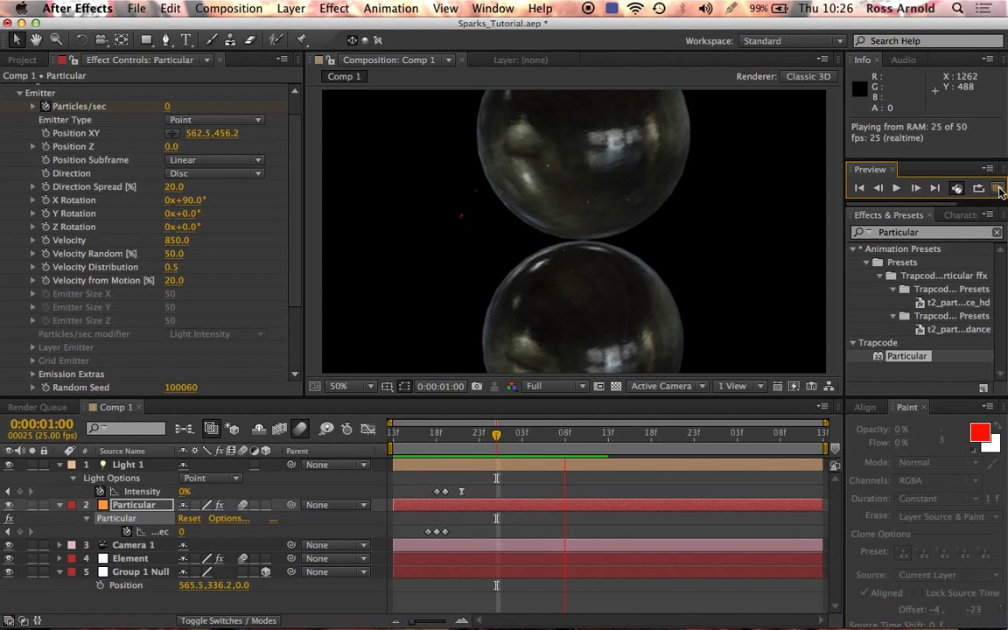
pyautogui.click(455, 446)
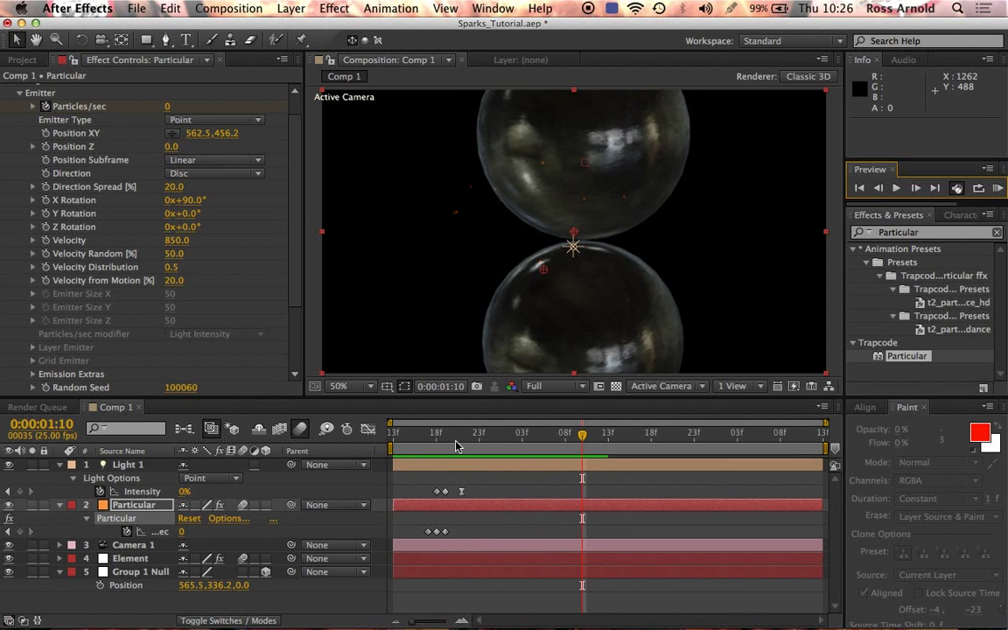
# Duplicate the Particular layer and preview the soloed copy from 0:00:00:18 to 0:00:01:02.
pyautogui.moveTo(455, 447)
pyautogui.mouseDown()
pyautogui.moveTo(401, 441)
pyautogui.moveTo(436, 442)
pyautogui.mouseUp()
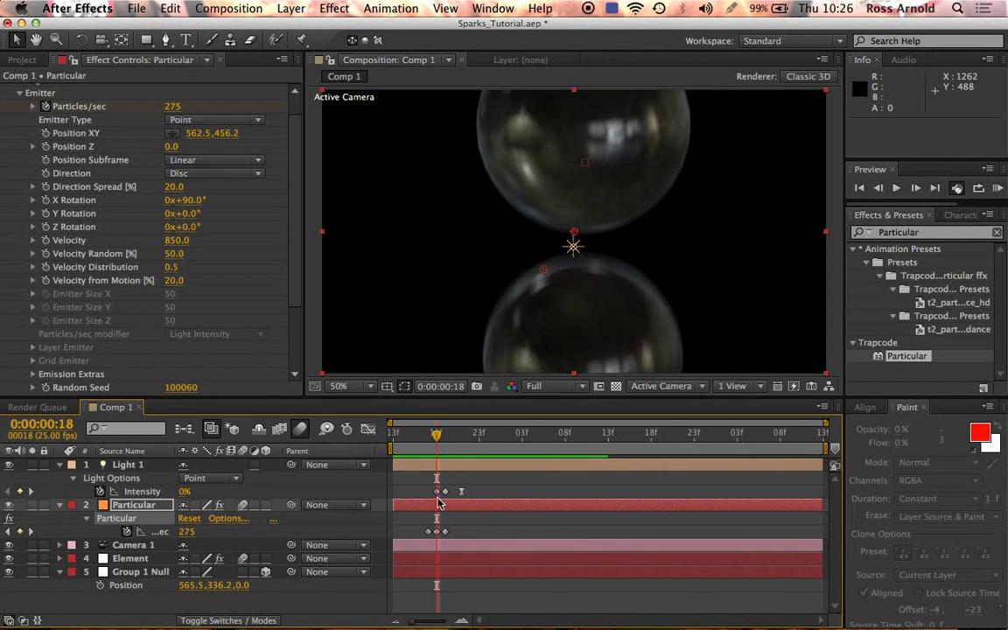
pyautogui.click(140, 571)
pyautogui.click(143, 504)
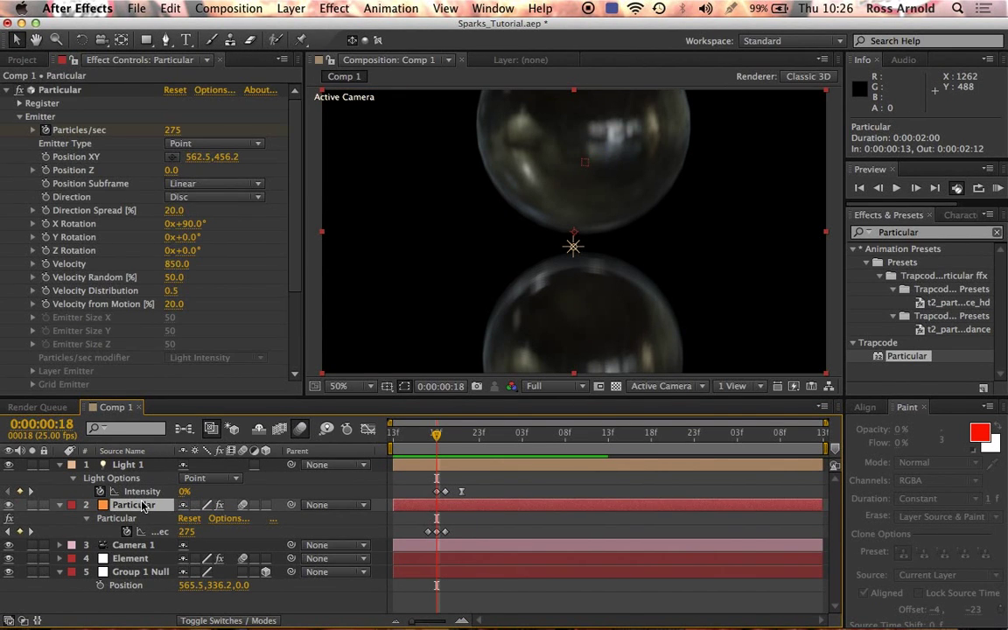
pyautogui.press('super+d')
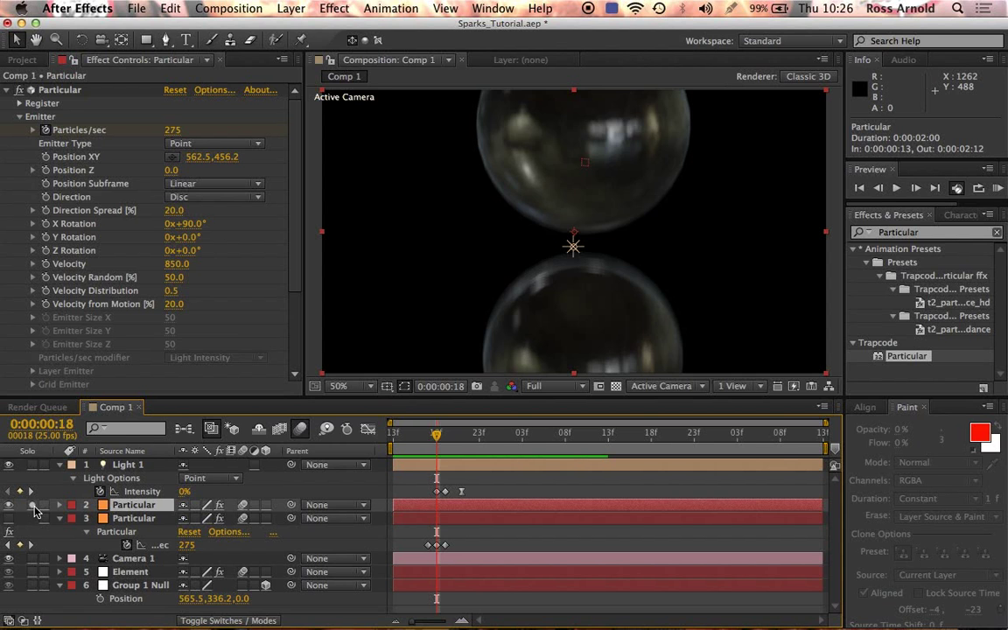
pyautogui.click(31, 505)
pyautogui.press('space')
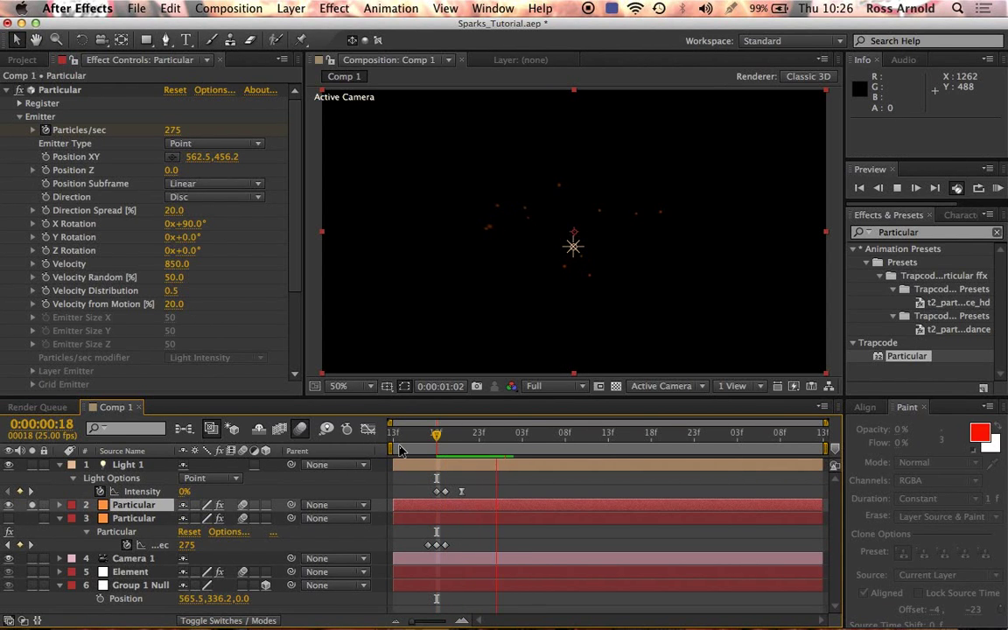
pyautogui.press('space')
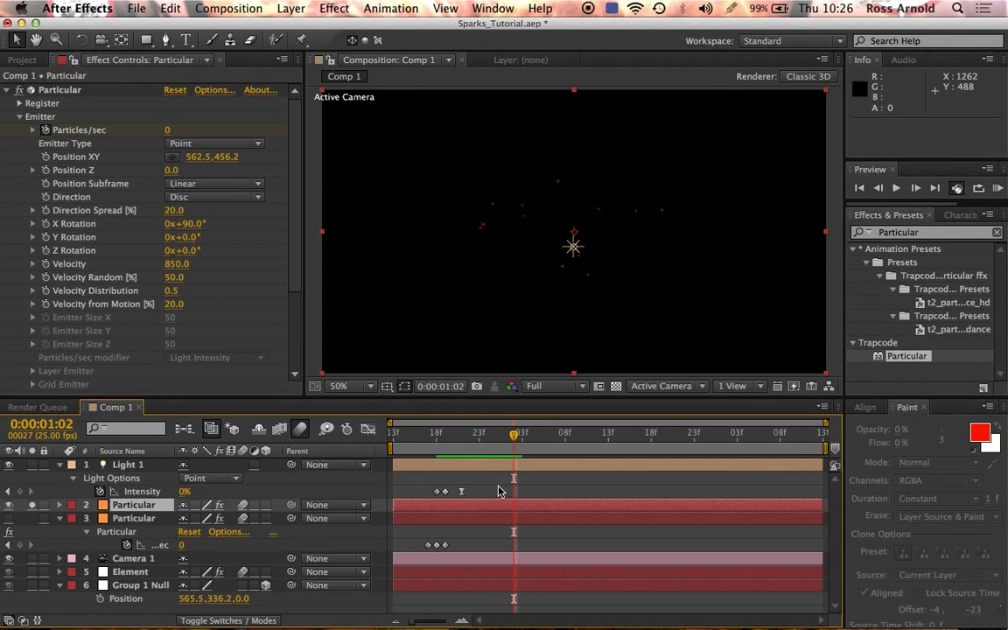
# Redraw the copy's Size over Life curve to stay high after birth and step down gradually toward death.
pyautogui.click(20, 117)
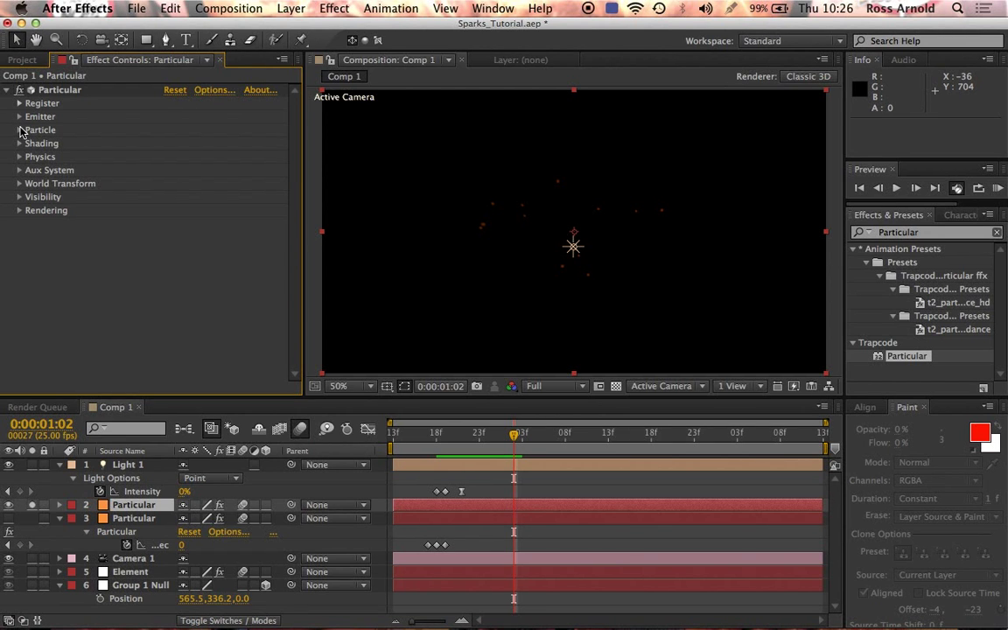
pyautogui.click(20, 131)
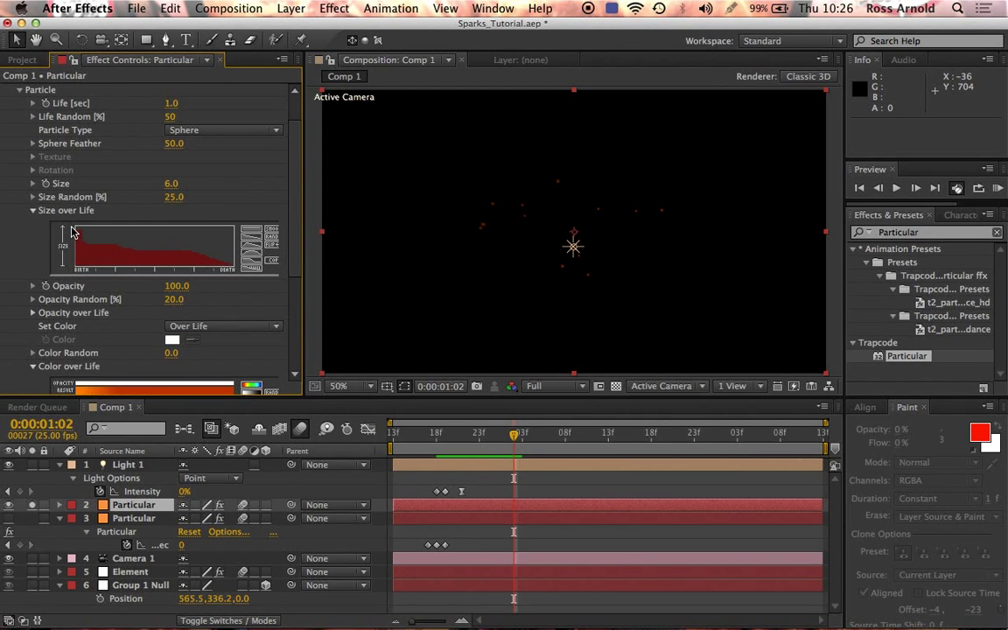
pyautogui.moveTo(73, 231); pyautogui.dragTo(168, 244)
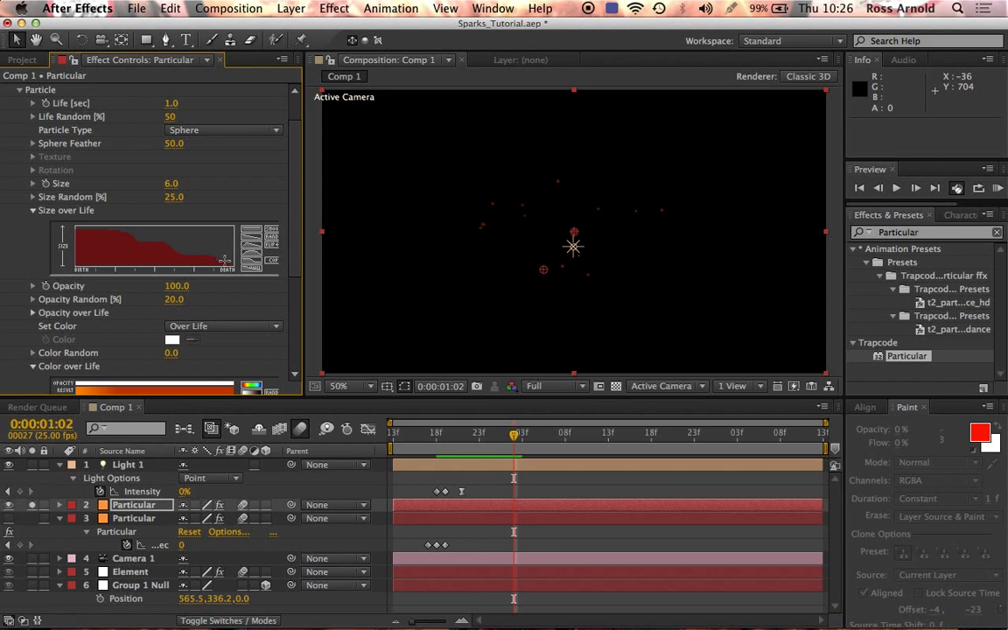
pyautogui.moveTo(225, 260); pyautogui.dragTo(232, 256)
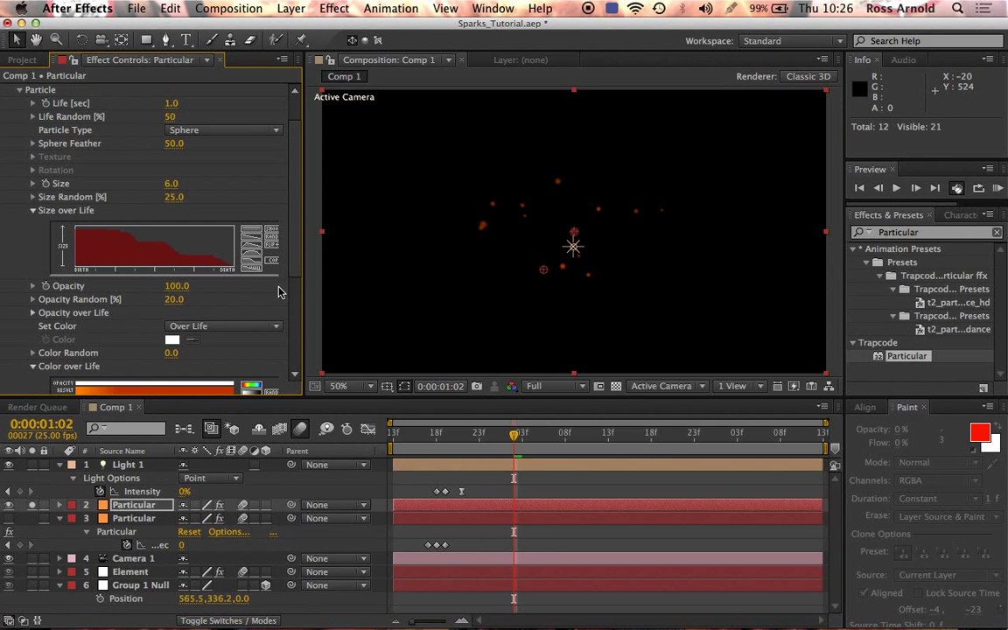
pyautogui.click(33, 211)
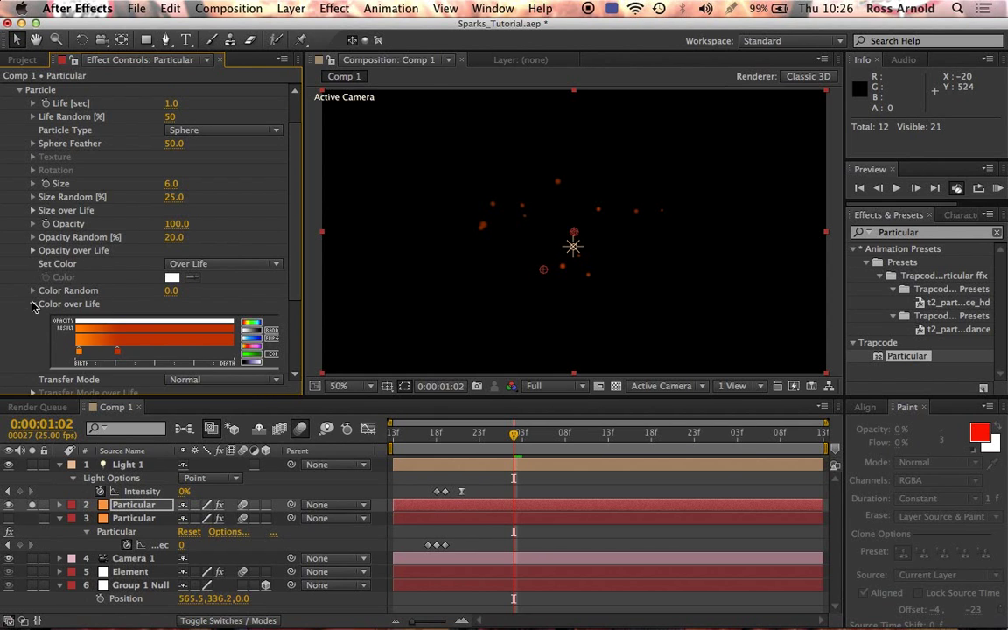
# Set the birth color stop of the copy's Color over Life gradient to dark grey 3F3F3F.
pyautogui.doubleClick(79, 354)
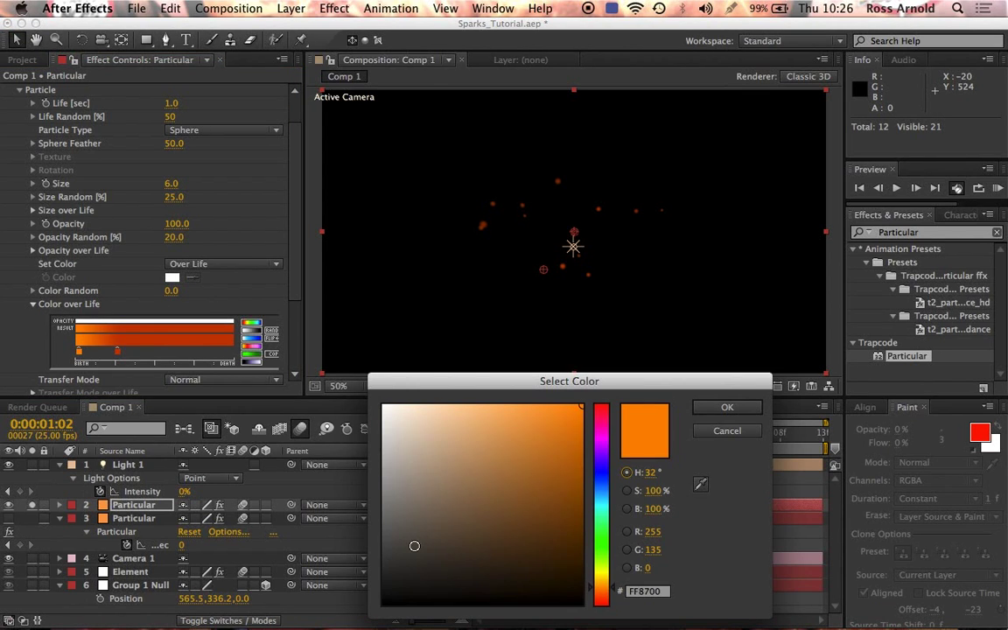
pyautogui.click(381, 555)
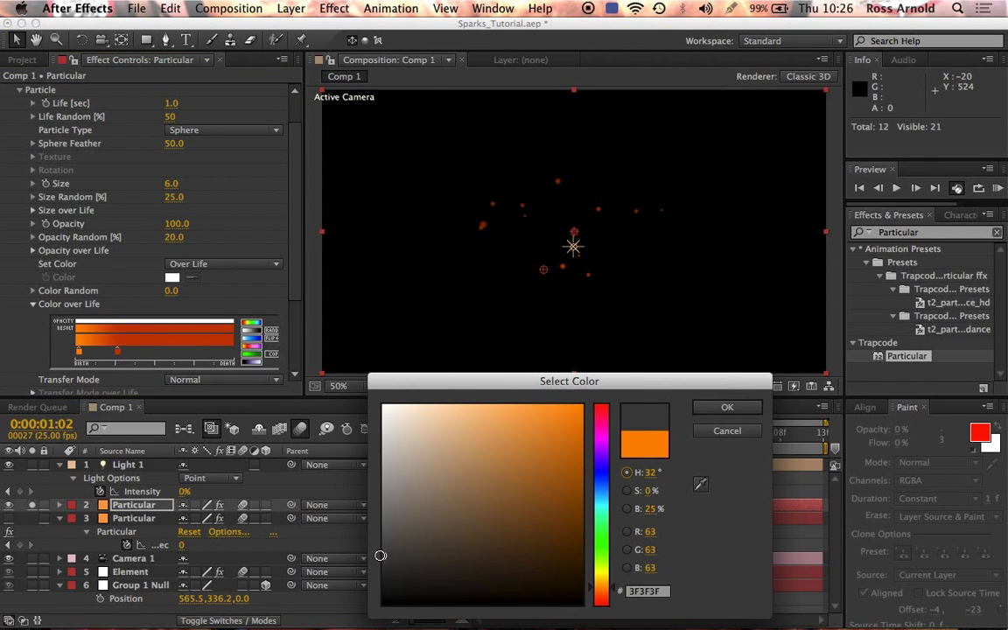
pyautogui.click(711, 408)
# Recolor the second Color over Life stop to grey 676767 and slide it to just before mid-life.
pyautogui.doubleClick(118, 352)
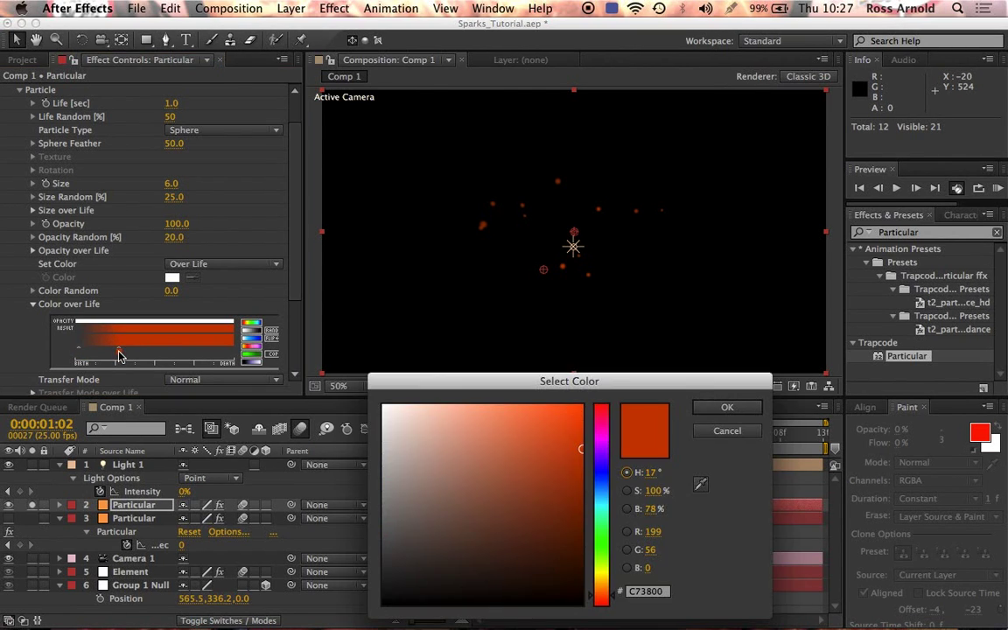
pyautogui.click(382, 550)
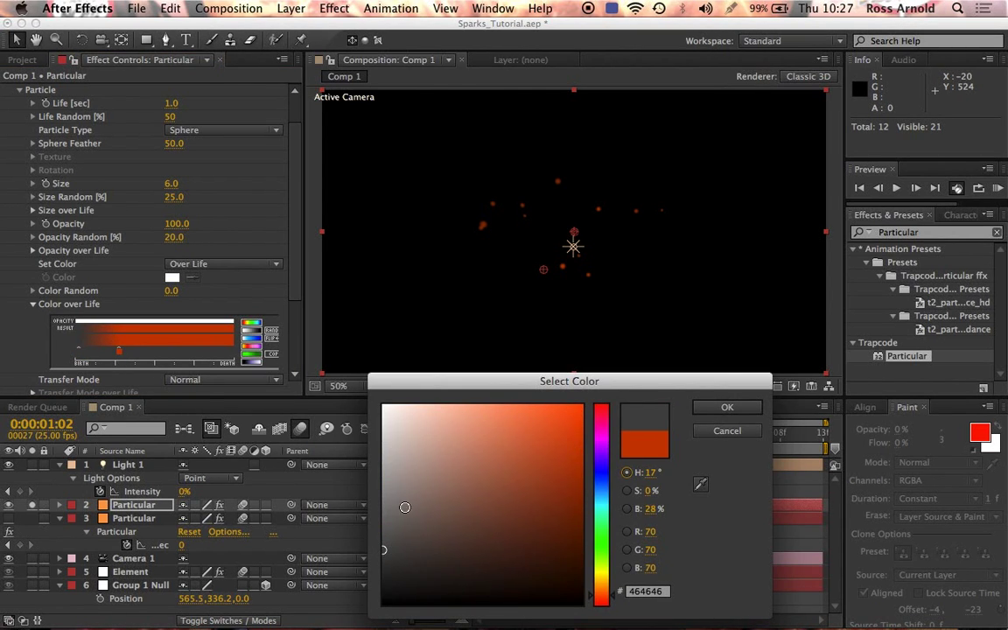
pyautogui.moveTo(392, 522); pyautogui.dragTo(377, 526)
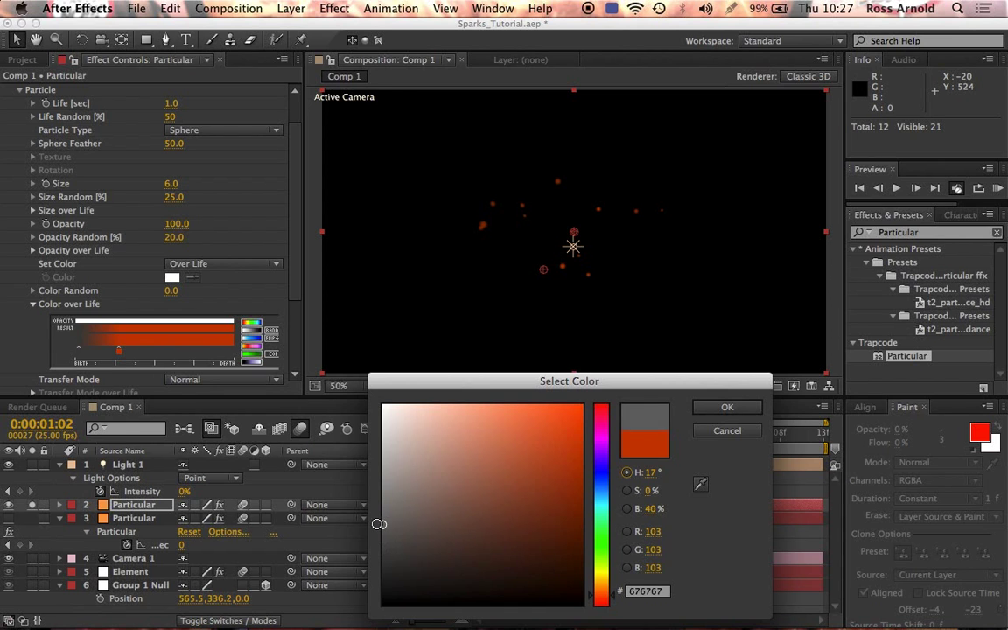
pyautogui.click(757, 408)
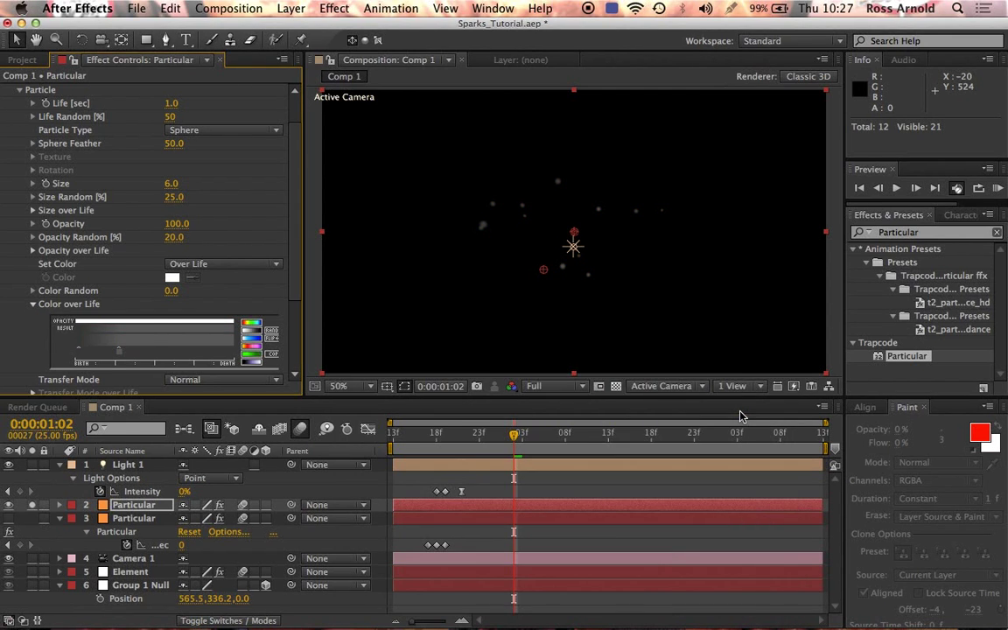
pyautogui.moveTo(120, 356); pyautogui.dragTo(144, 358)
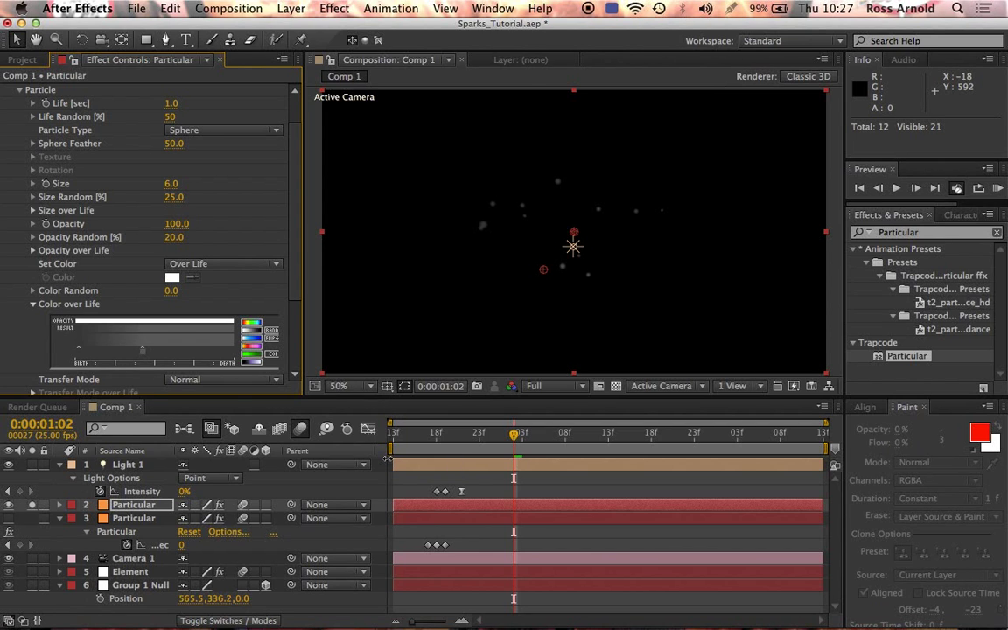
# Enlarge the copy's particle size to 47 and change its particle type to Cloudlet.
pyautogui.click(179, 183)
pyautogui.write('50')
pyautogui.press('Return')
pyautogui.moveTo(204, 184); pyautogui.dragTo(207, 189)
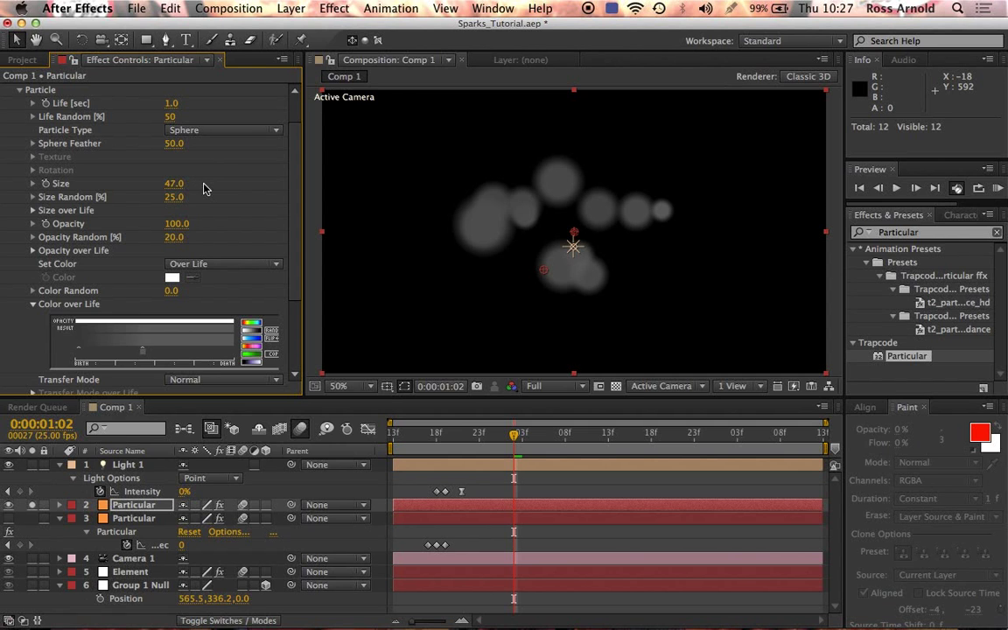
pyautogui.click(220, 131)
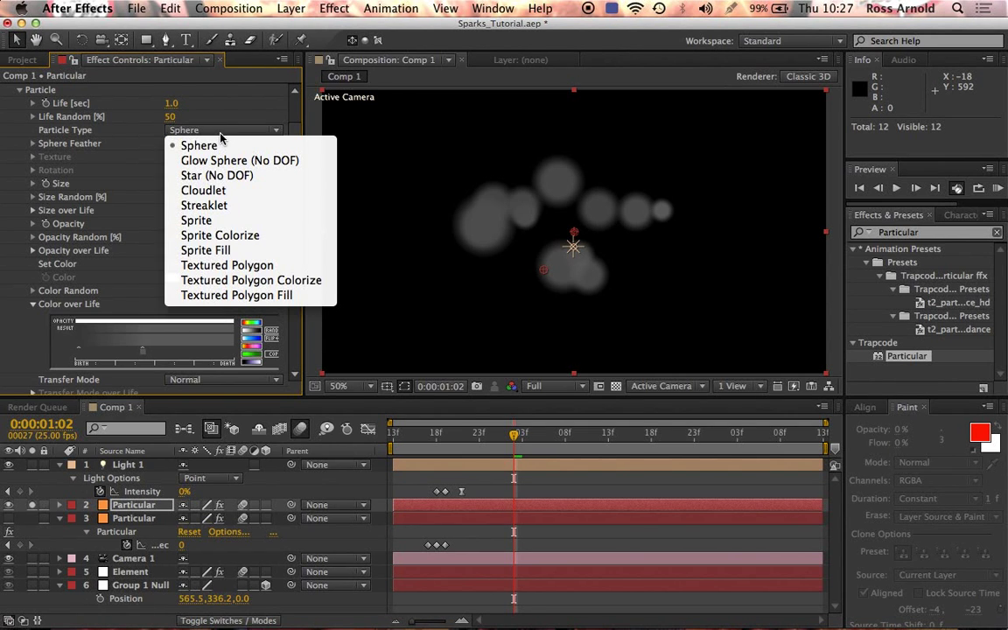
pyautogui.click(216, 196)
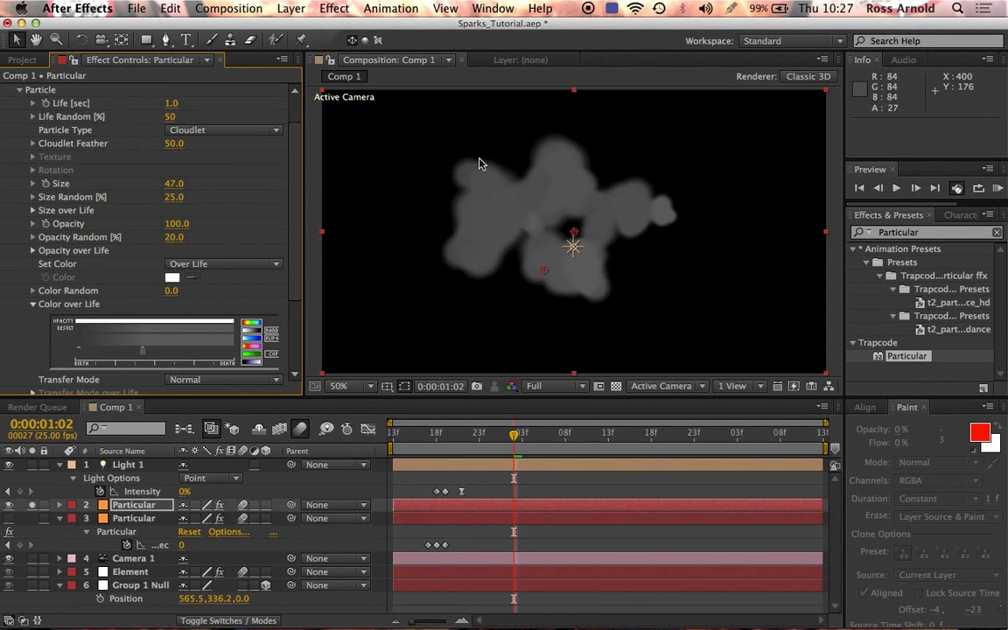
# Set the copy's Cloudlet Feather to 100.
pyautogui.scroll(1, 293, 201)
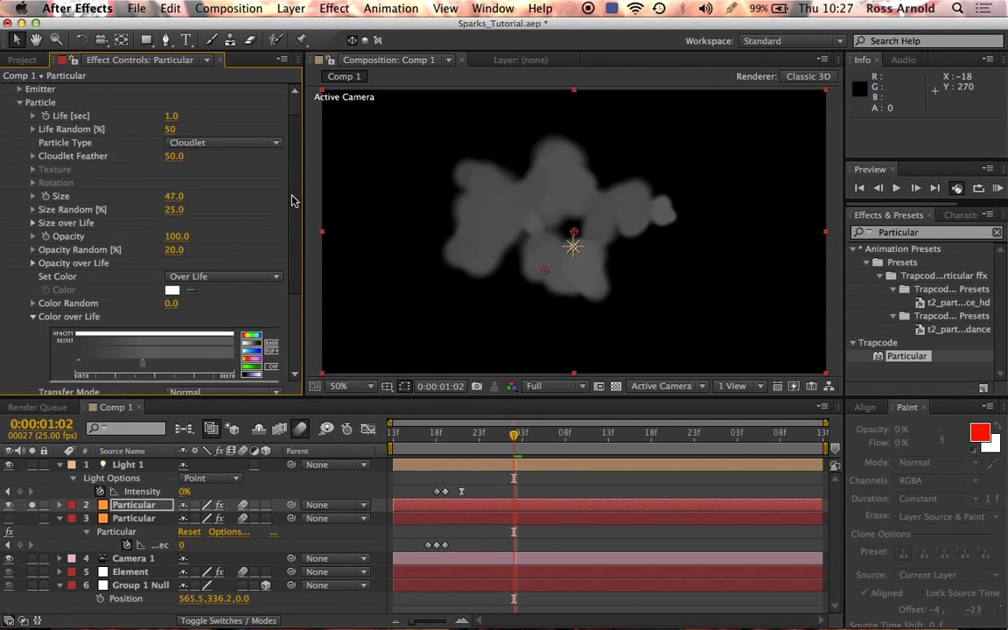
pyautogui.scroll(1, 293, 202)
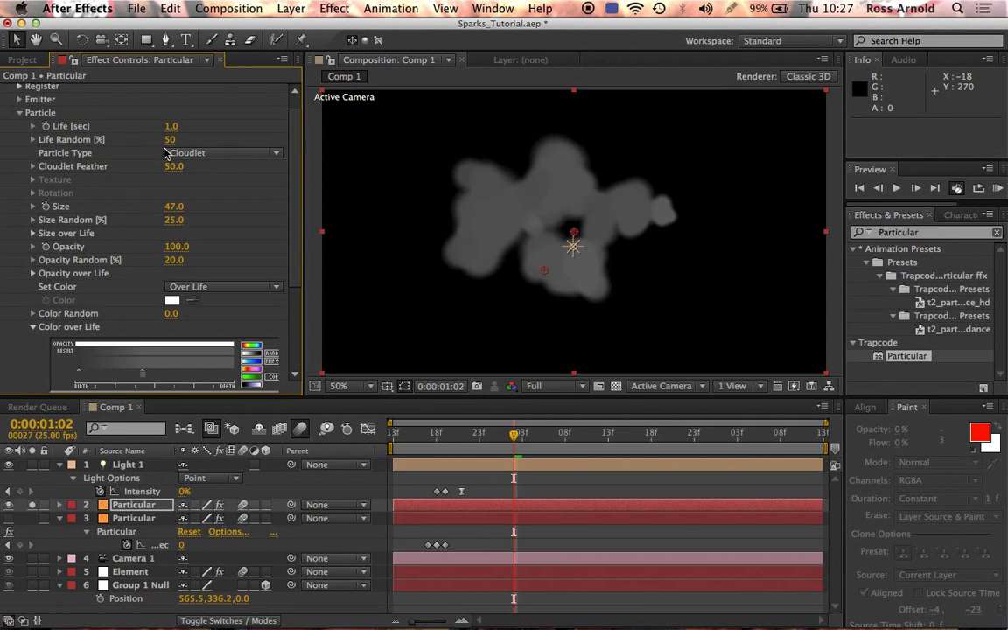
pyautogui.moveTo(174, 166); pyautogui.dragTo(242, 151)
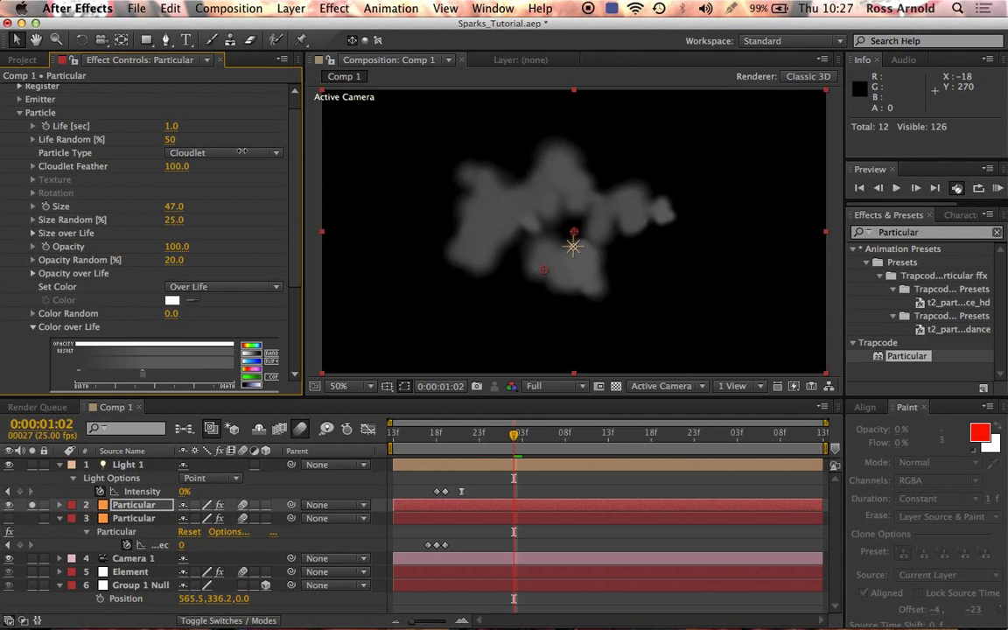
# Set the copy's Opacity to 50 and Opacity Random to 84, and preview it from 0:00:00:17.
pyautogui.click(171, 251)
pyautogui.press('Return')
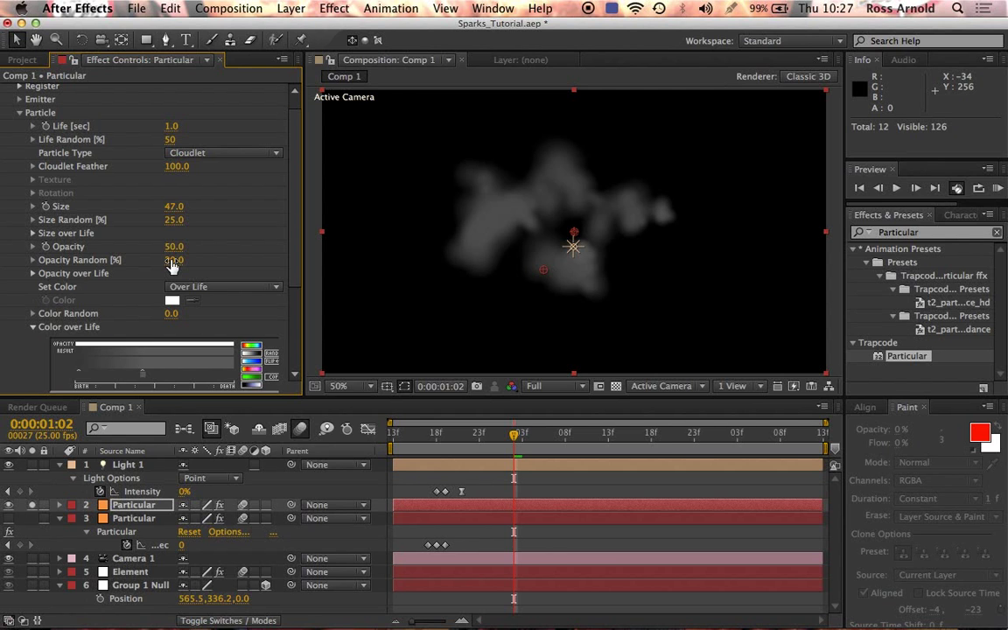
pyautogui.moveTo(174, 260); pyautogui.dragTo(235, 261)
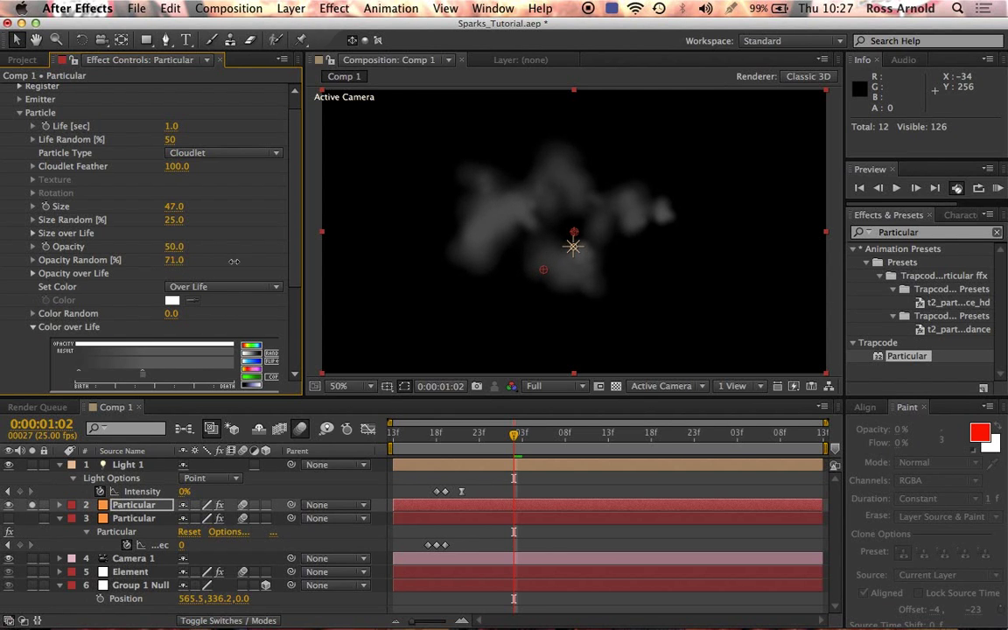
pyautogui.click(424, 438)
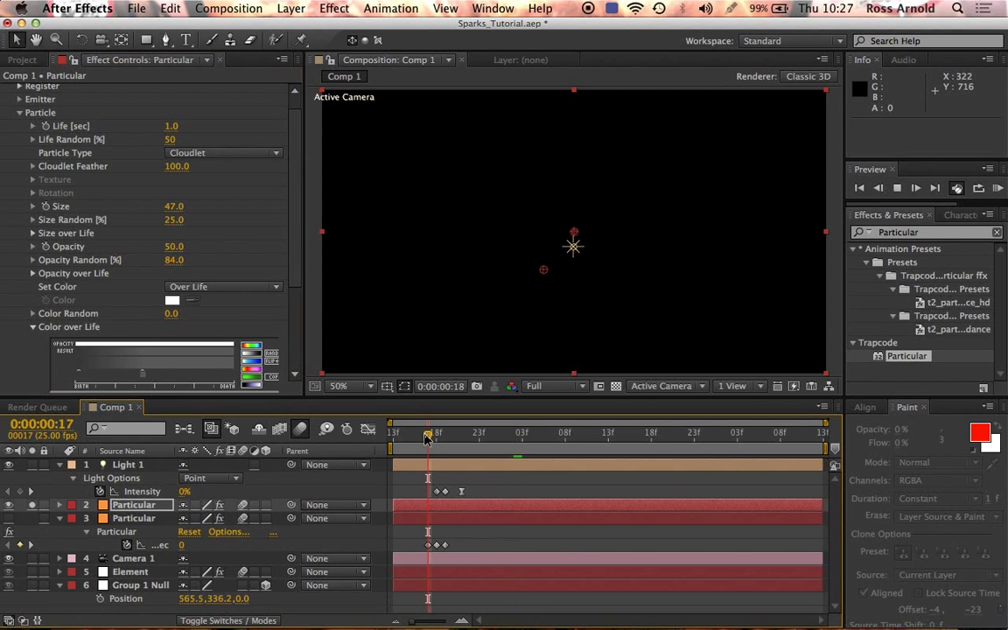
pyautogui.press('space')
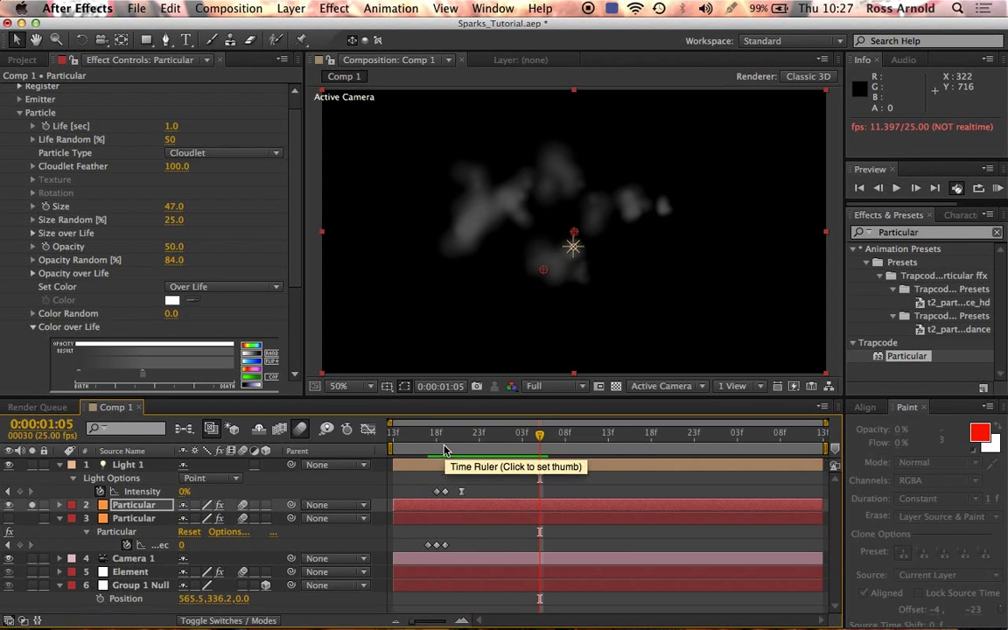
# Redraw the copy's Opacity over Life curve to fall gradually from full at birth to zero at death, and preview it from 0:00:00:16.
pyautogui.scroll(1, 294, 122)
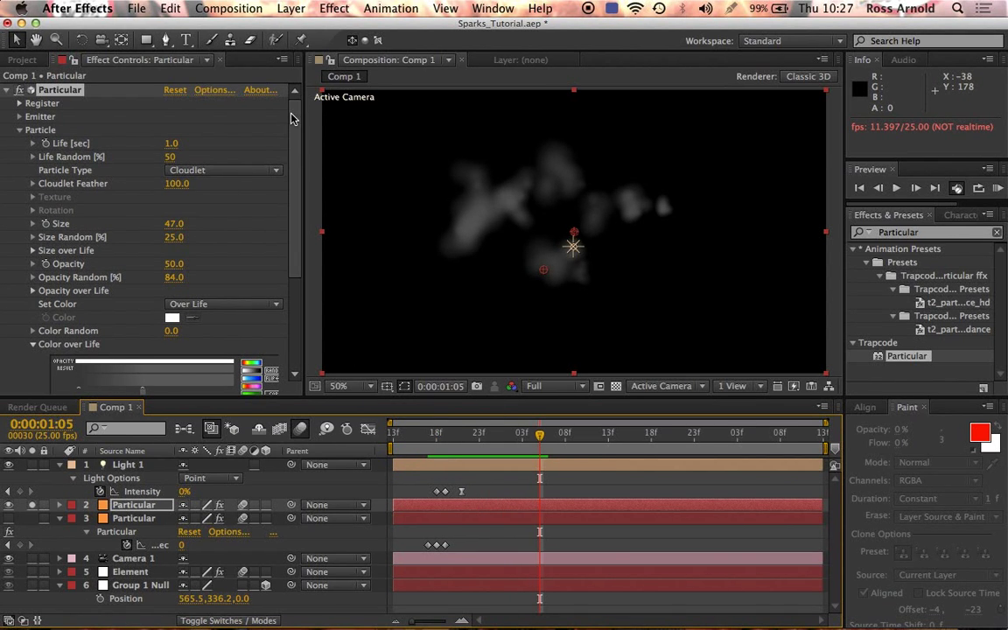
pyautogui.scroll(-10, 292, 127)
pyautogui.scroll(6, 293, 236)
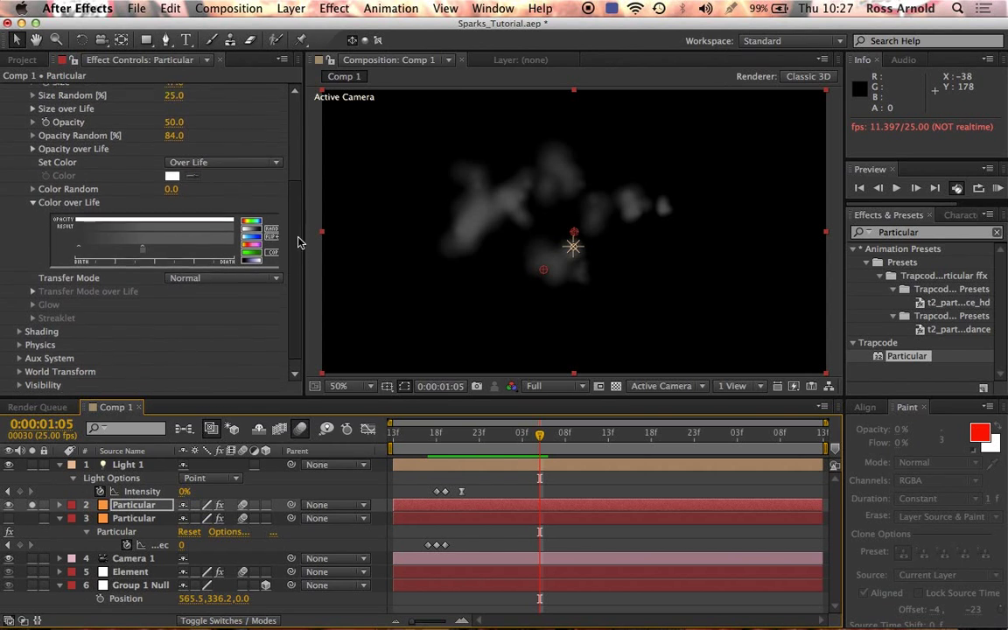
pyautogui.click(29, 225)
pyautogui.scroll(4, 28, 225)
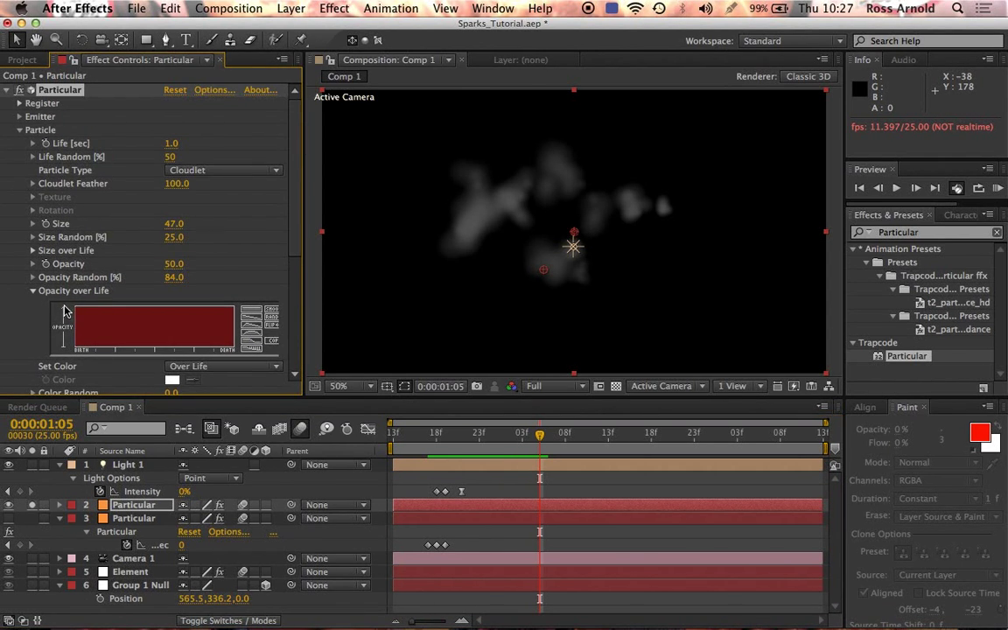
pyautogui.moveTo(102, 312); pyautogui.dragTo(230, 337)
pyautogui.click(420, 436)
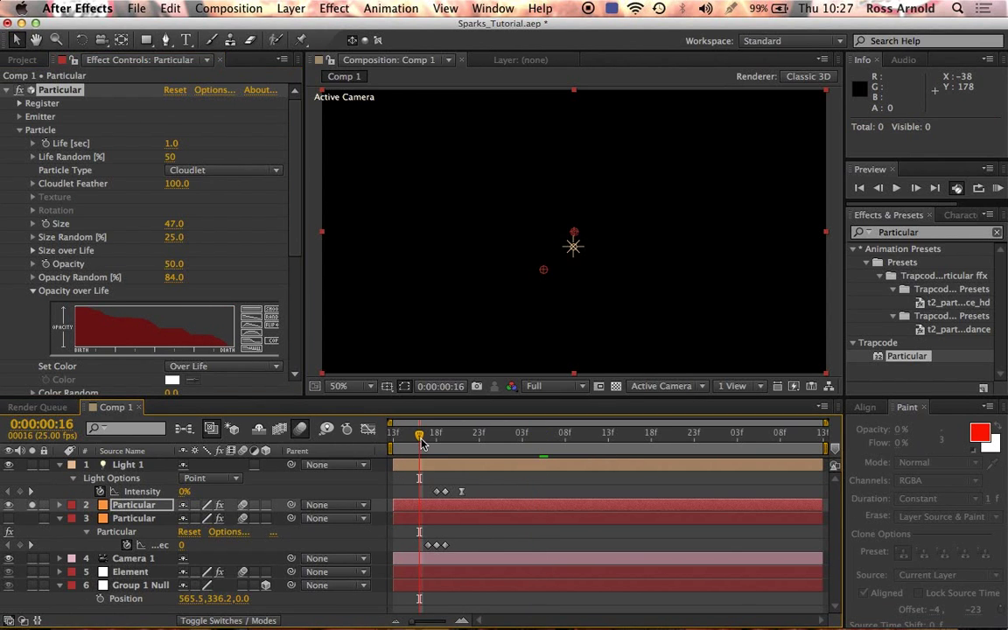
pyautogui.press('space')
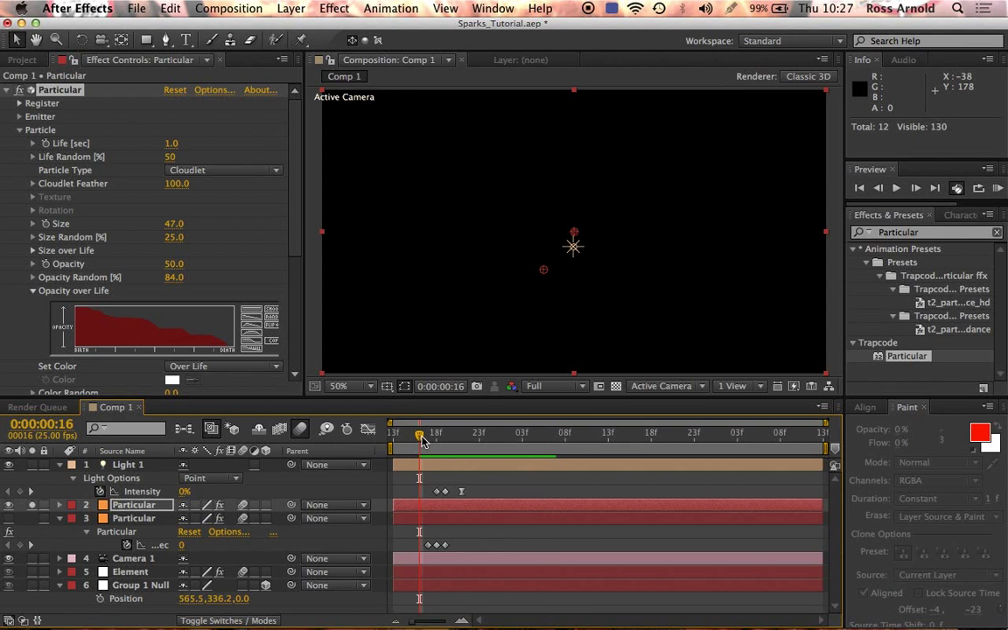
pyautogui.press('space')
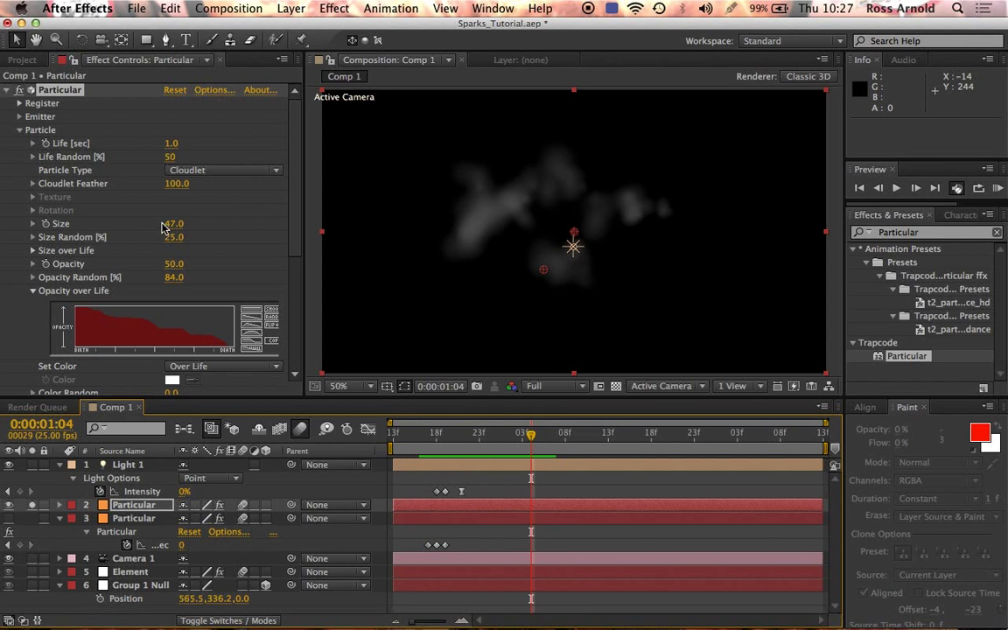
# Reduce the copy's particle size to 24.
pyautogui.moveTo(163, 227)
pyautogui.mouseDown()
pyautogui.moveTo(131, 225)
pyautogui.moveTo(151, 226)
pyautogui.mouseUp()
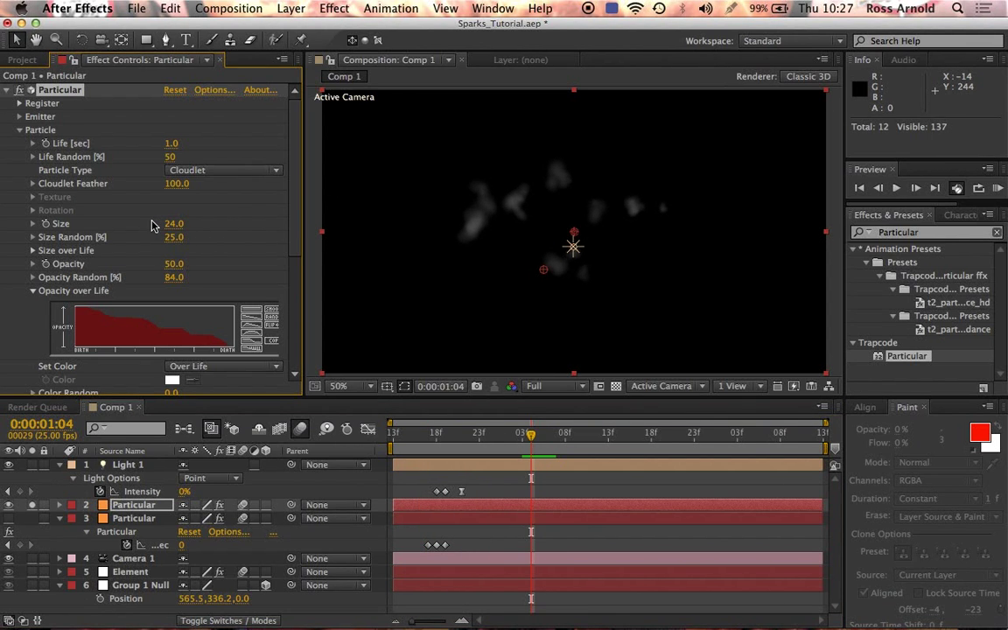
pyautogui.moveTo(292, 207); pyautogui.dragTo(292, 252)
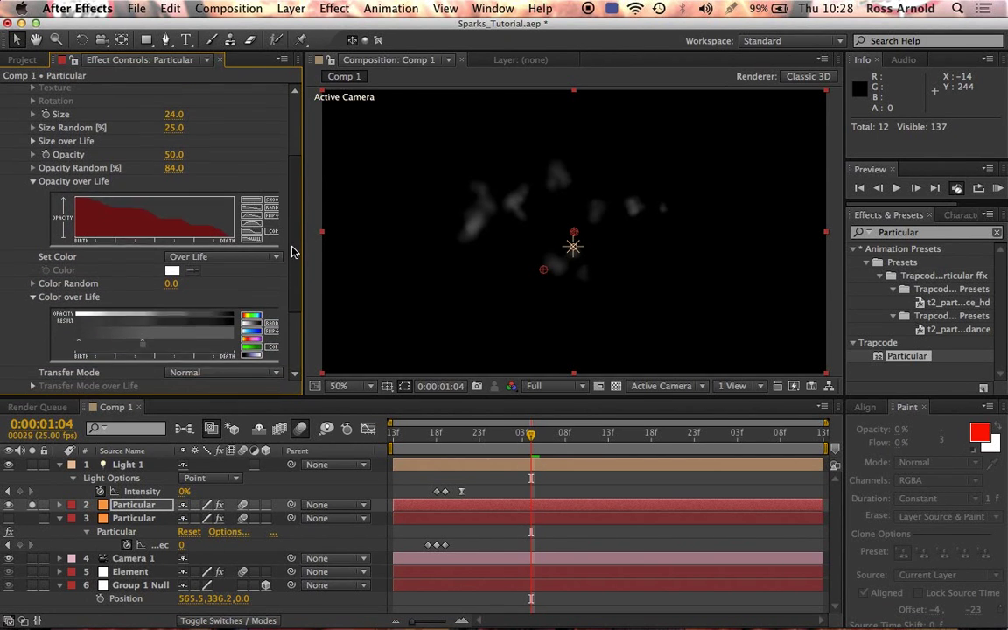
pyautogui.scroll(5, 149, 219)
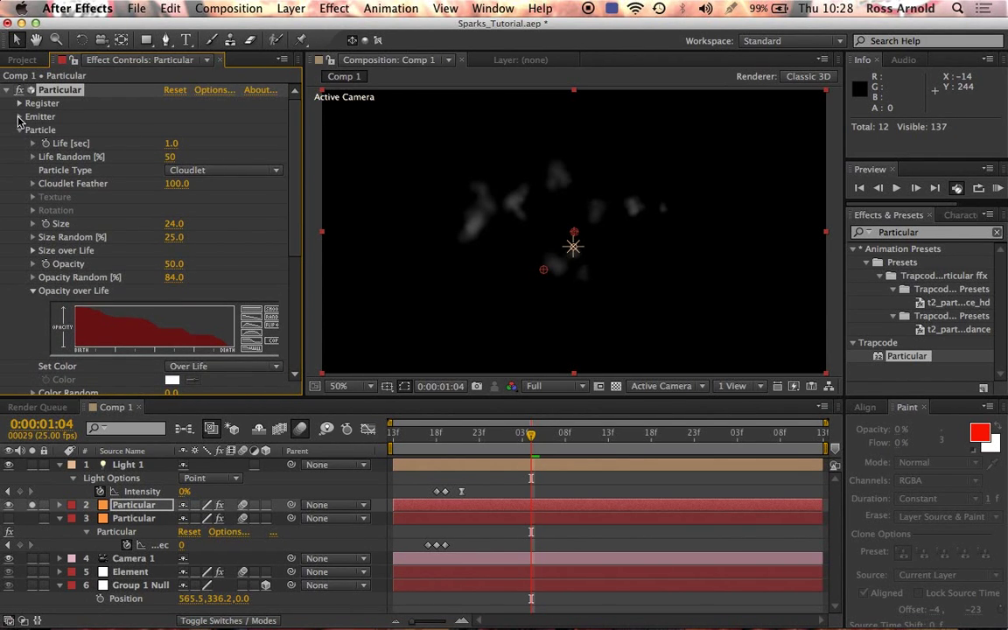
# Set the copy's emitter Velocity to 400 and preview the slower cloudlets from 0:00:00:15.
pyautogui.click(19, 116)
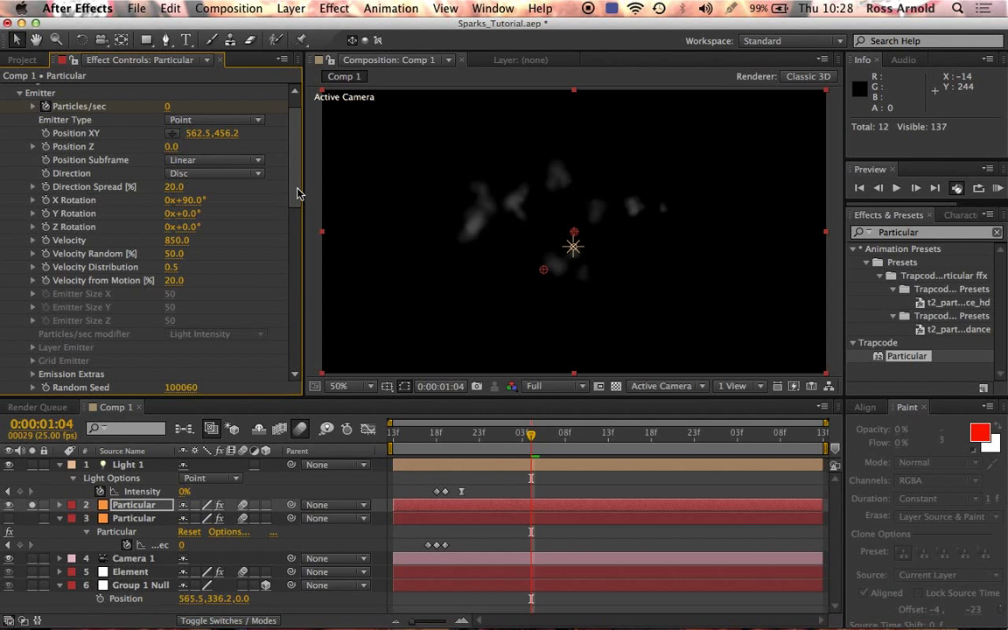
pyautogui.scroll(-5, 298, 214)
pyautogui.scroll(6, 294, 191)
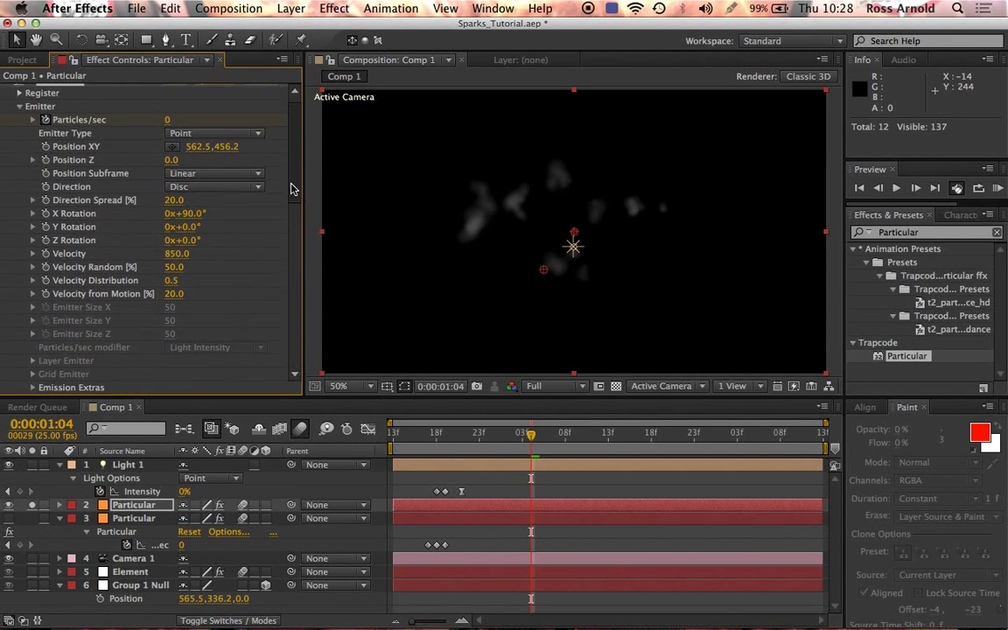
pyautogui.scroll(-1, 292, 189)
pyautogui.scroll(-8, 289, 191)
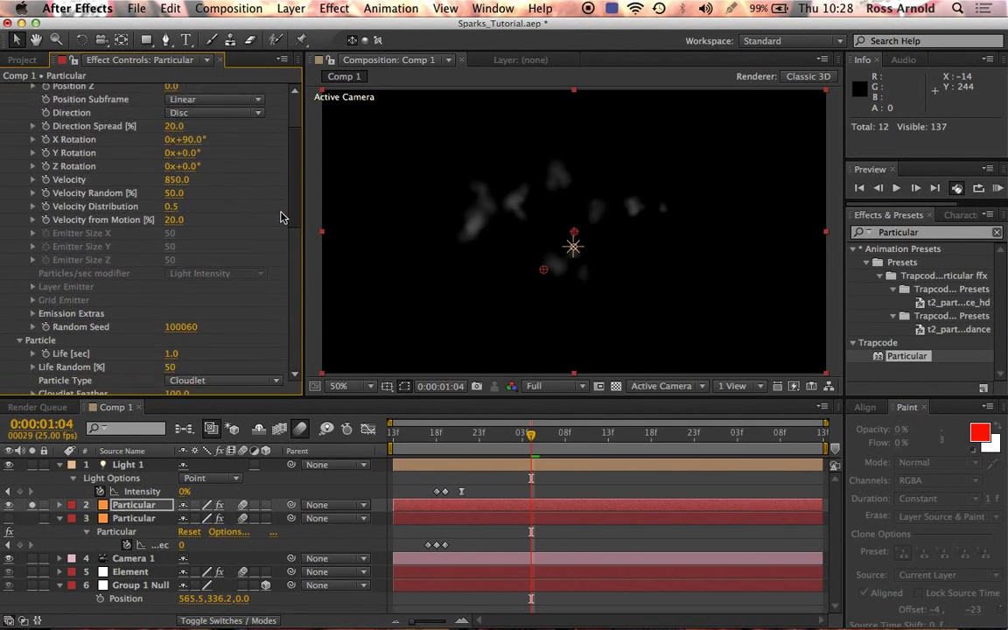
pyautogui.scroll(2, 284, 244)
pyautogui.scroll(5, 284, 244)
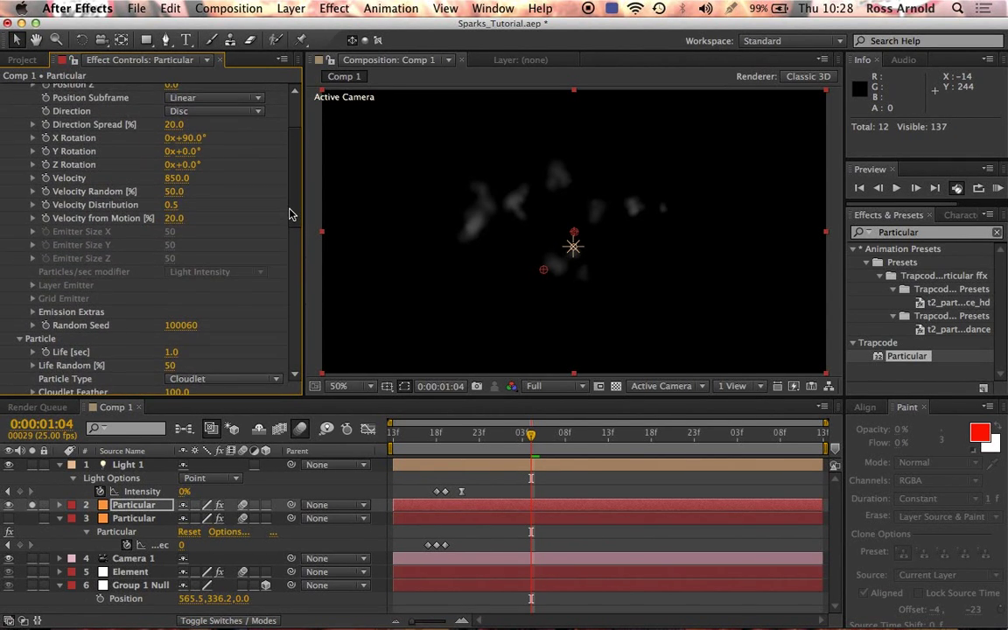
pyautogui.scroll(1, 293, 193)
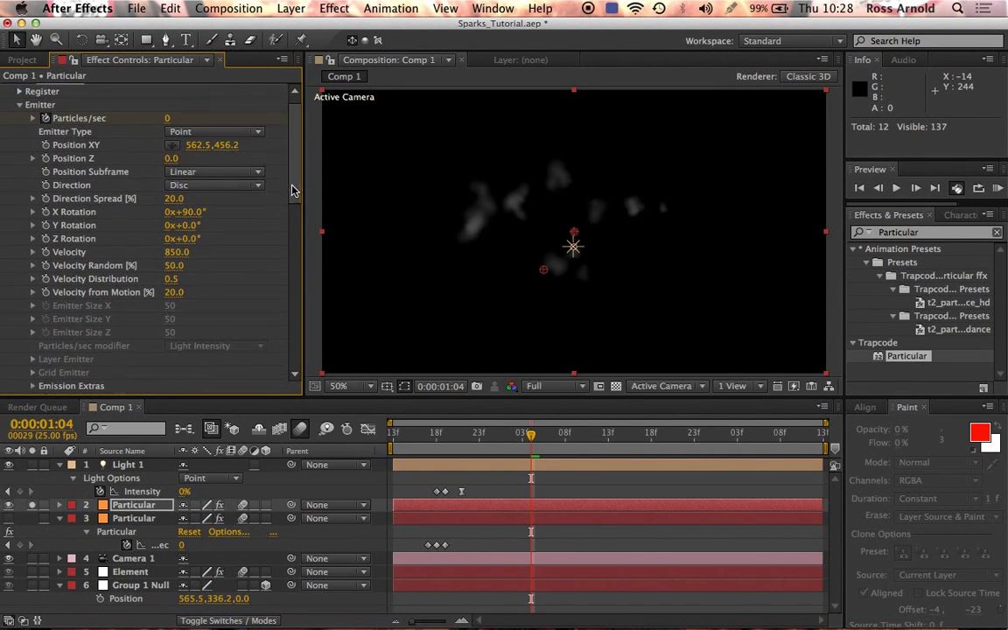
pyautogui.click(178, 252)
pyautogui.write('4')
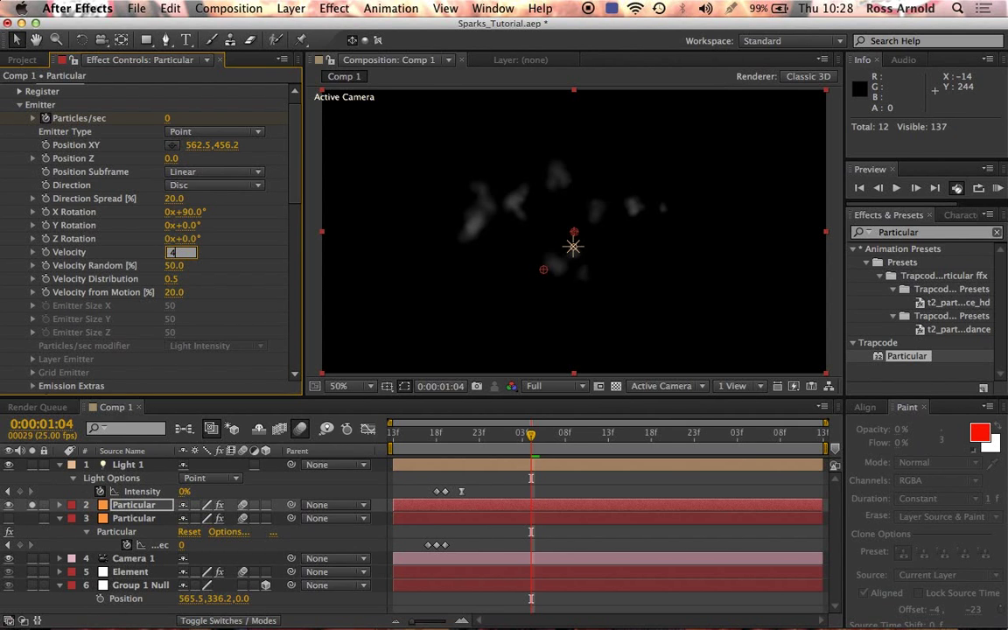
pyautogui.write('00')
pyautogui.press('Return')
pyautogui.click(411, 436)
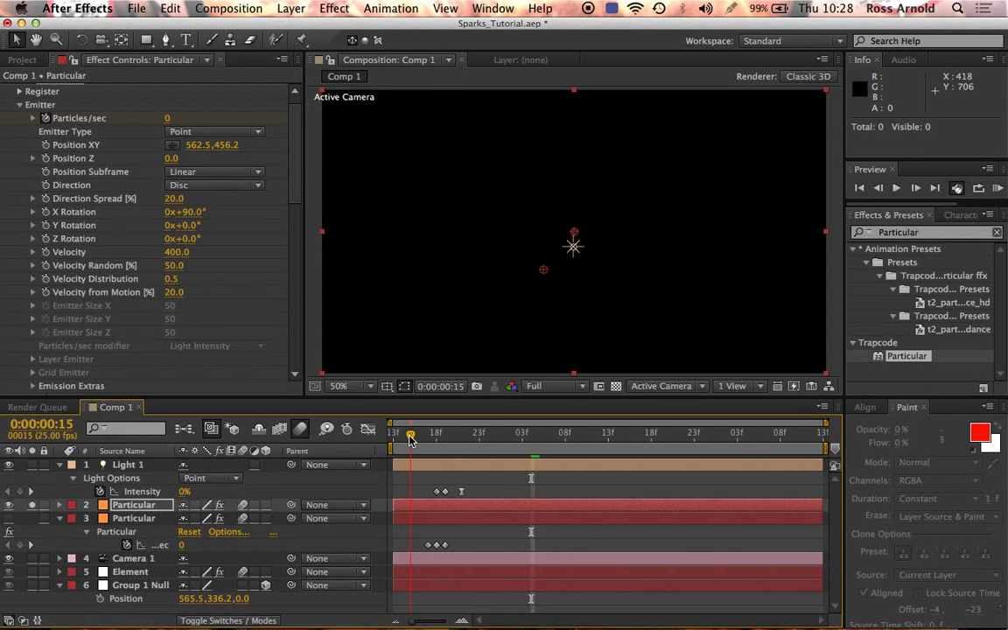
pyautogui.press('space')
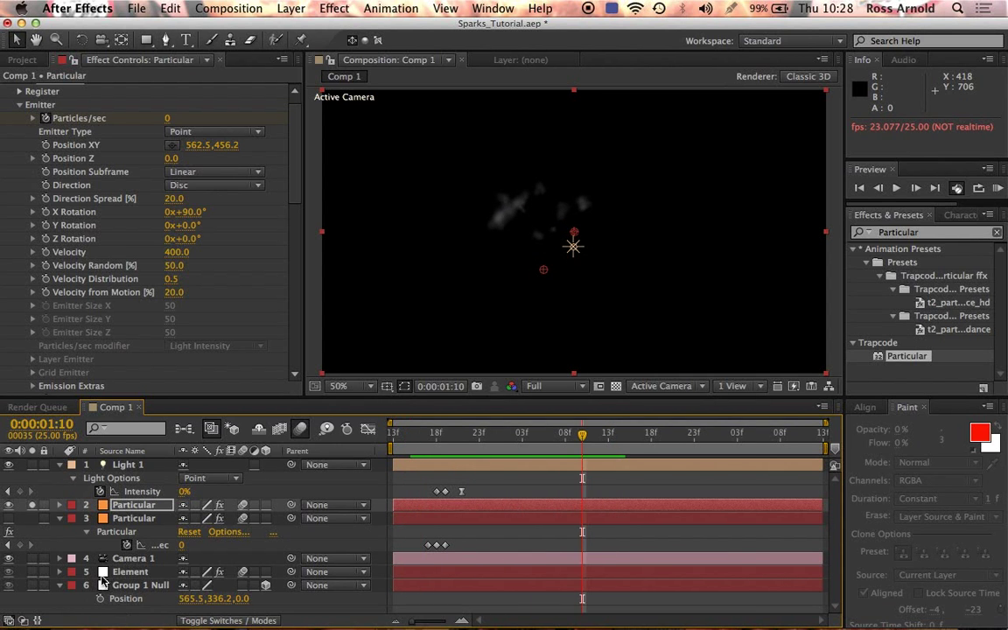
# Unsolo the Particular copy to RAM preview it with the spheres, and turn the original Particular layer's visibility back on.
pyautogui.click(32, 509)
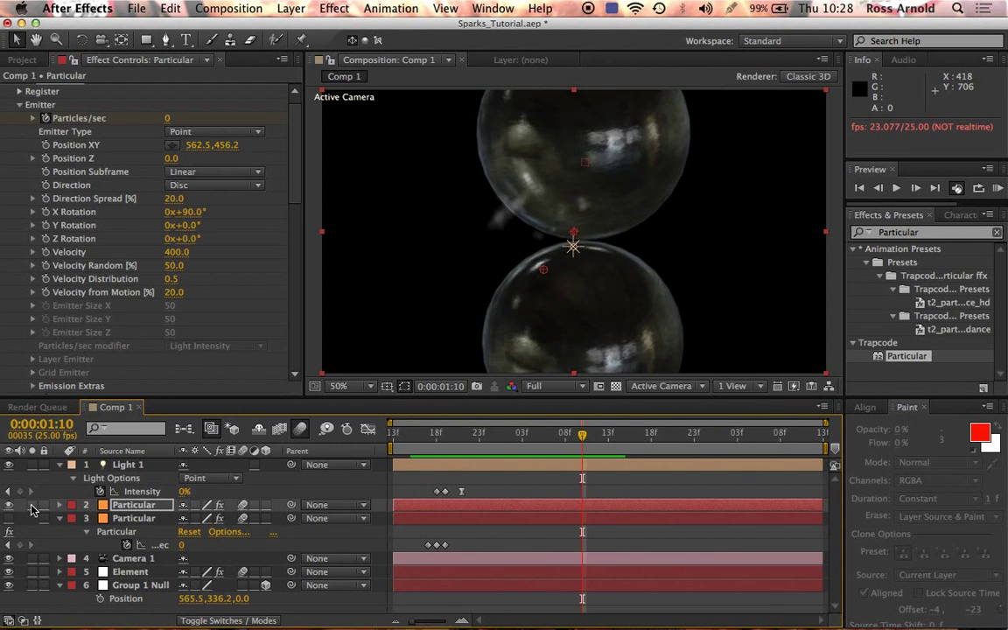
pyautogui.click(1001, 189)
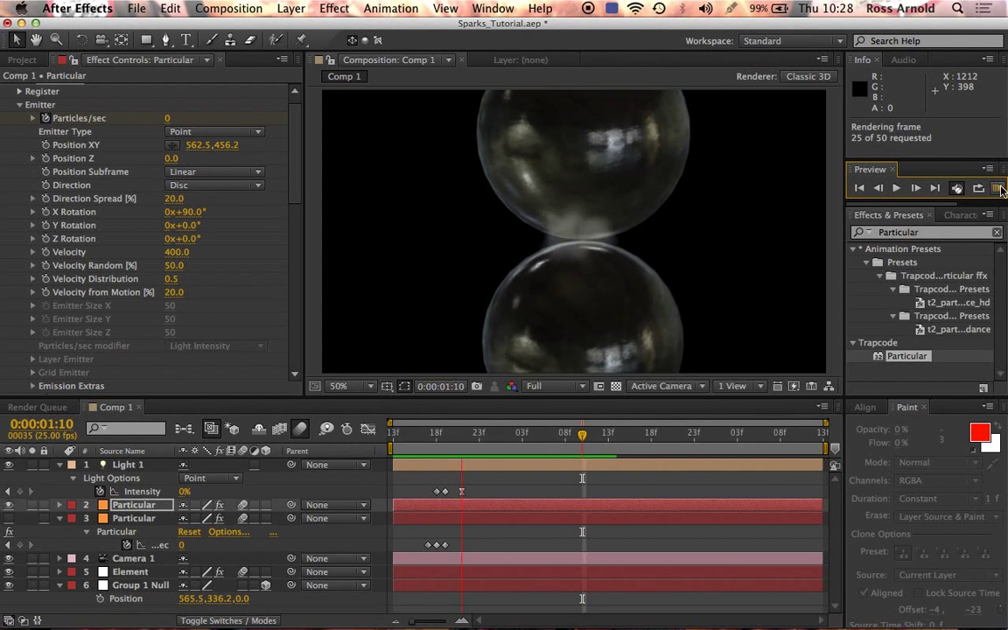
pyautogui.press('space')
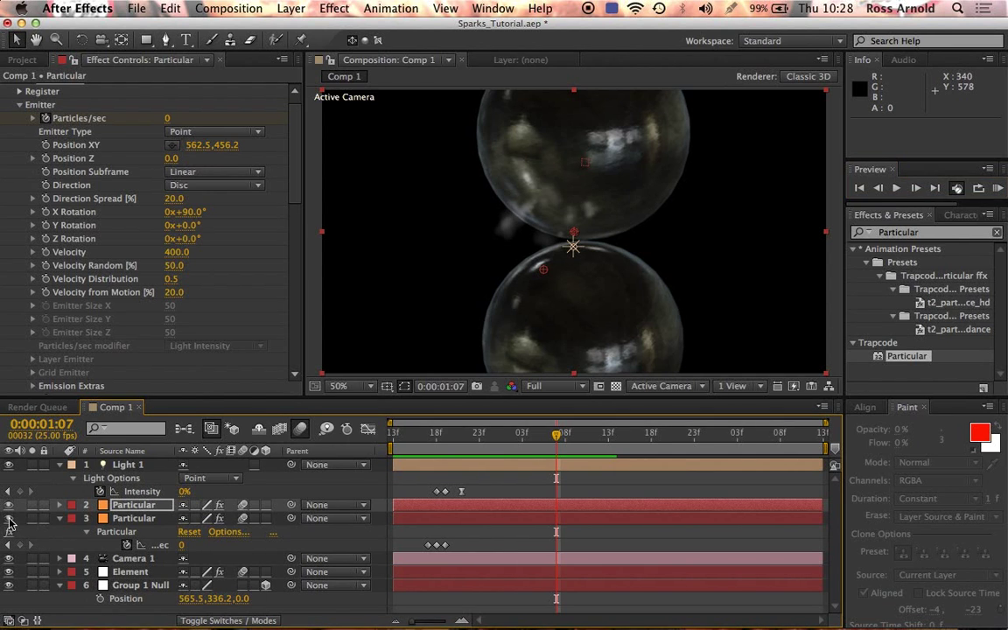
# Move the Particular copy below the original Particular layer and RAM preview the full composition.
pyautogui.moveTo(127, 505); pyautogui.dragTo(127, 550)
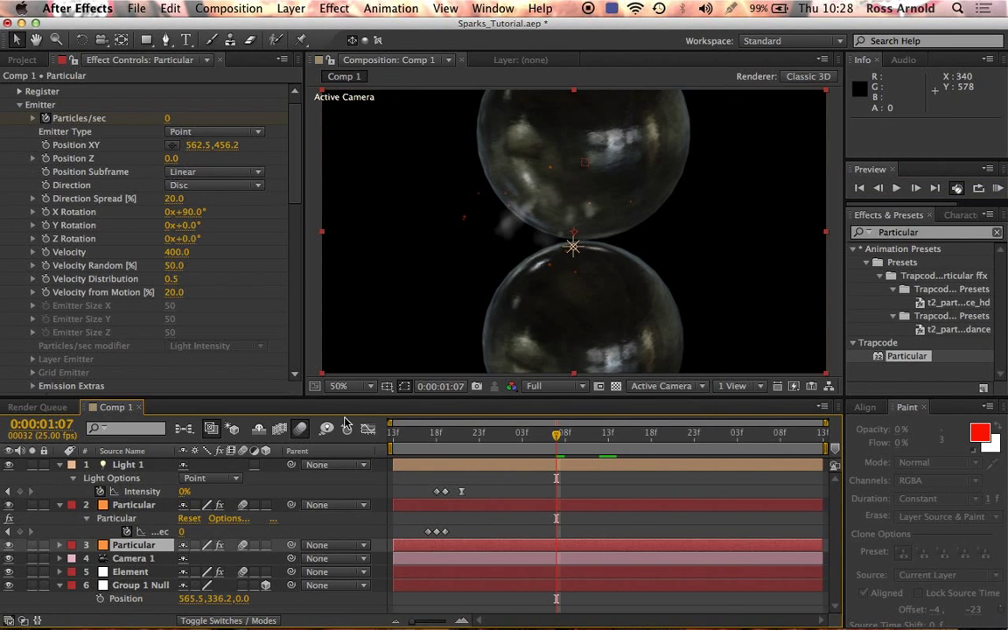
pyautogui.click(999, 189)
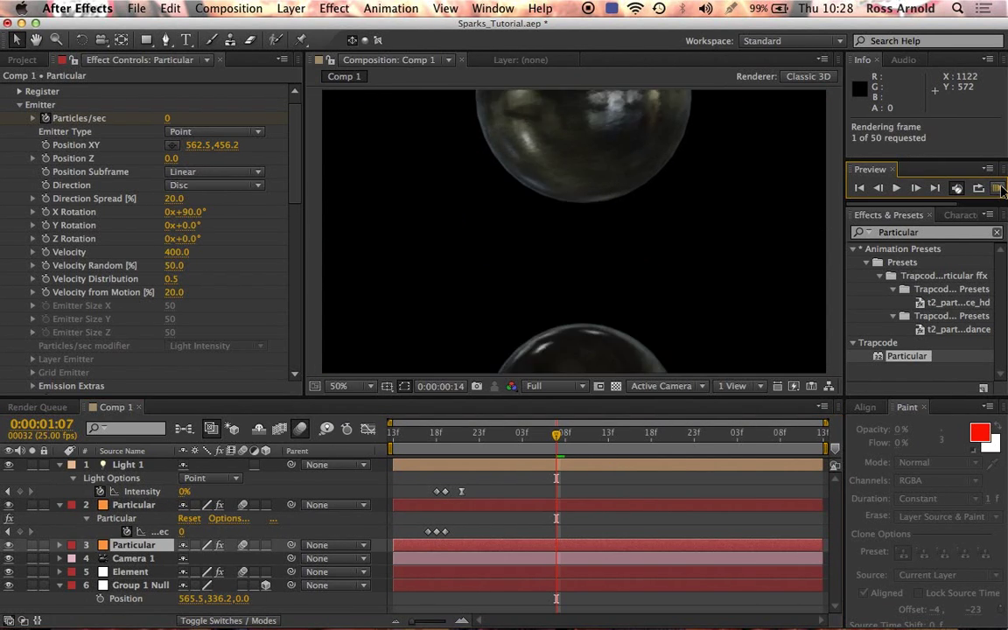
pyautogui.click(465, 540)
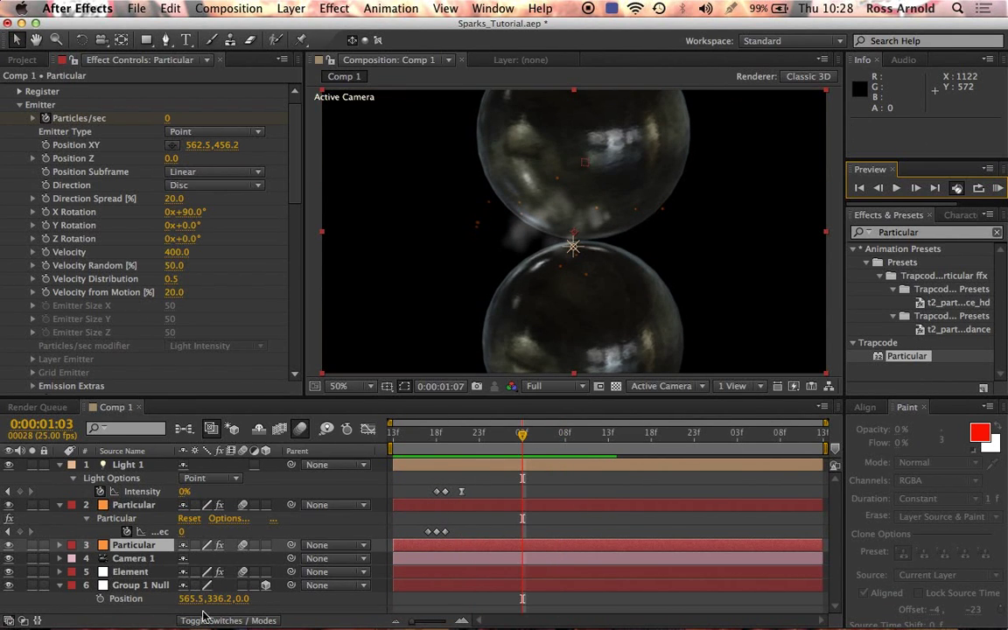
# Set the Particular copy's blending mode to Screen.
pyautogui.press('F4')
pyautogui.click(213, 548)
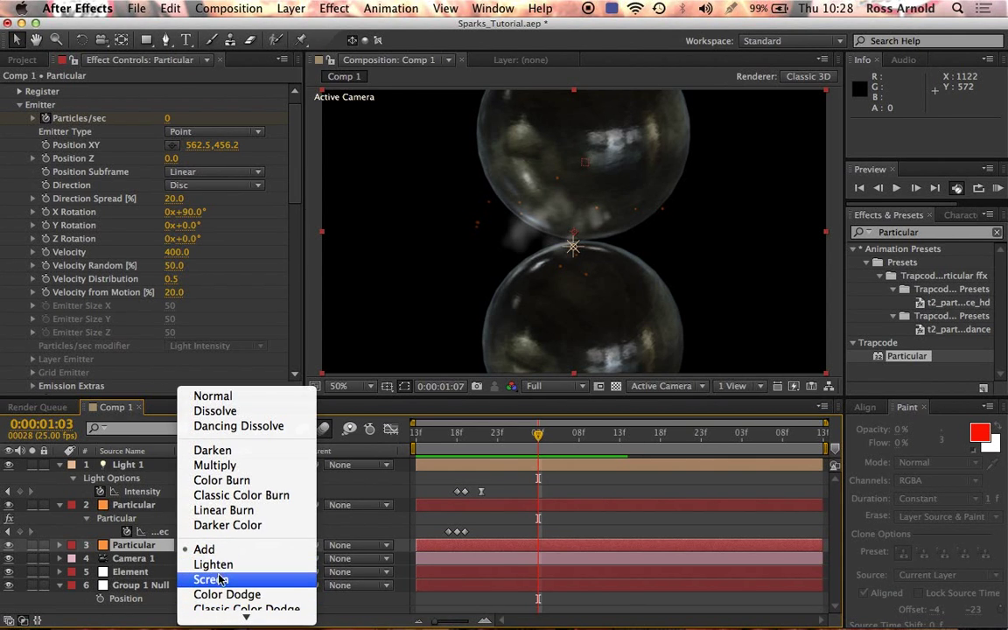
pyautogui.click(211, 580)
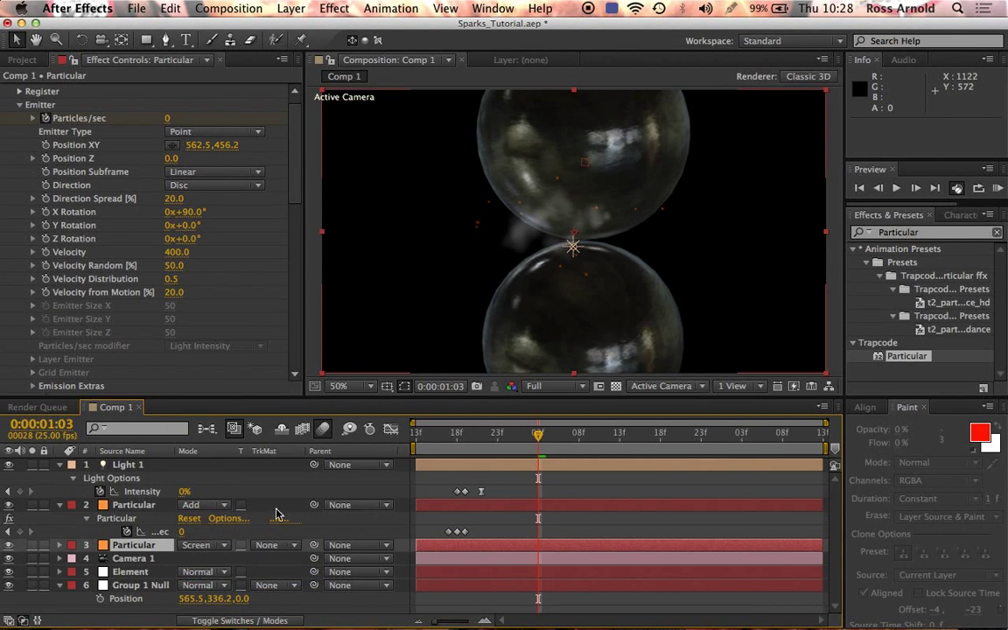
# Set the Particular copy's particle Opacity to 25 and RAM preview the fainter cloudlets.
pyautogui.scroll(1, 289, 149)
pyautogui.scroll(-4, 291, 149)
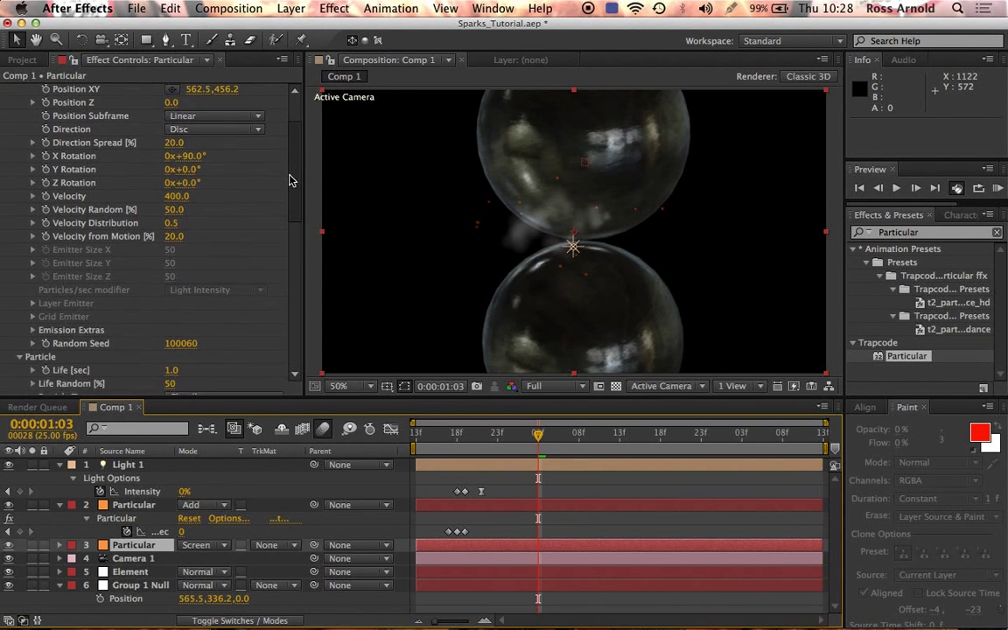
pyautogui.scroll(5, 289, 131)
pyautogui.click(20, 116)
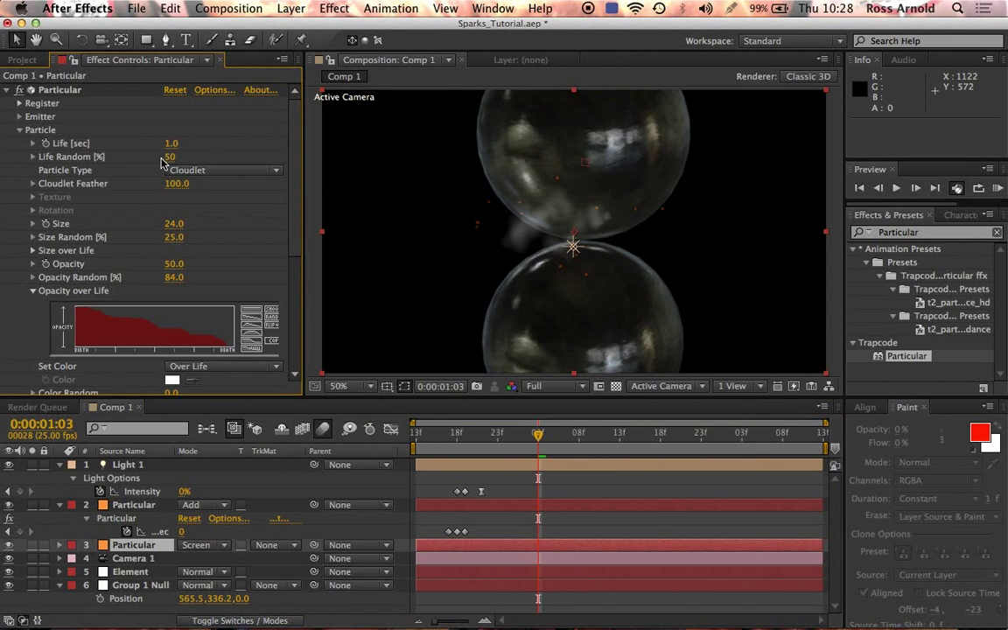
pyautogui.click(173, 265)
pyautogui.write('25')
pyautogui.press('Return')
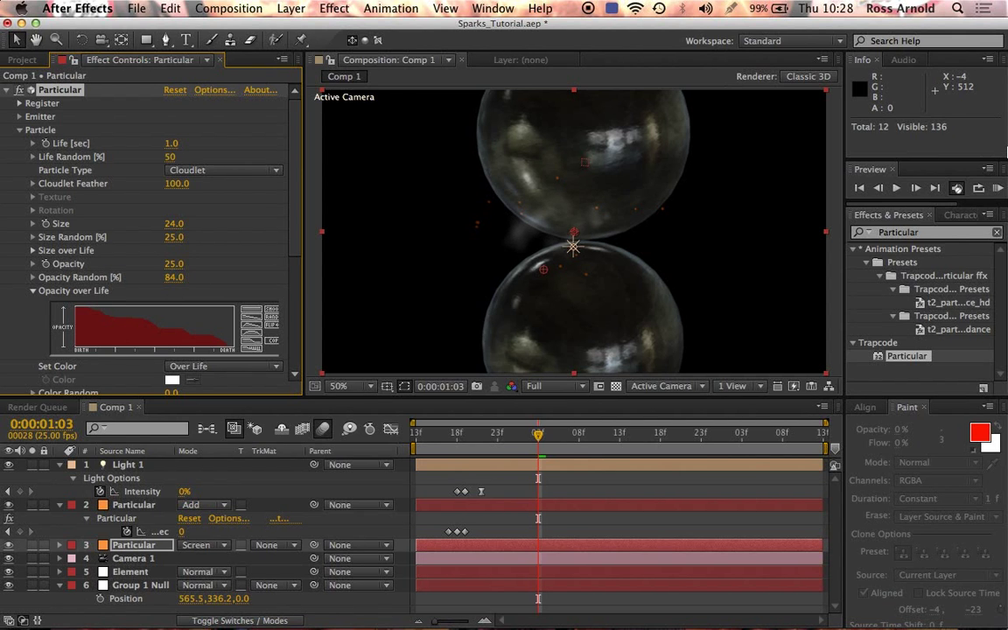
pyautogui.click(1002, 188)
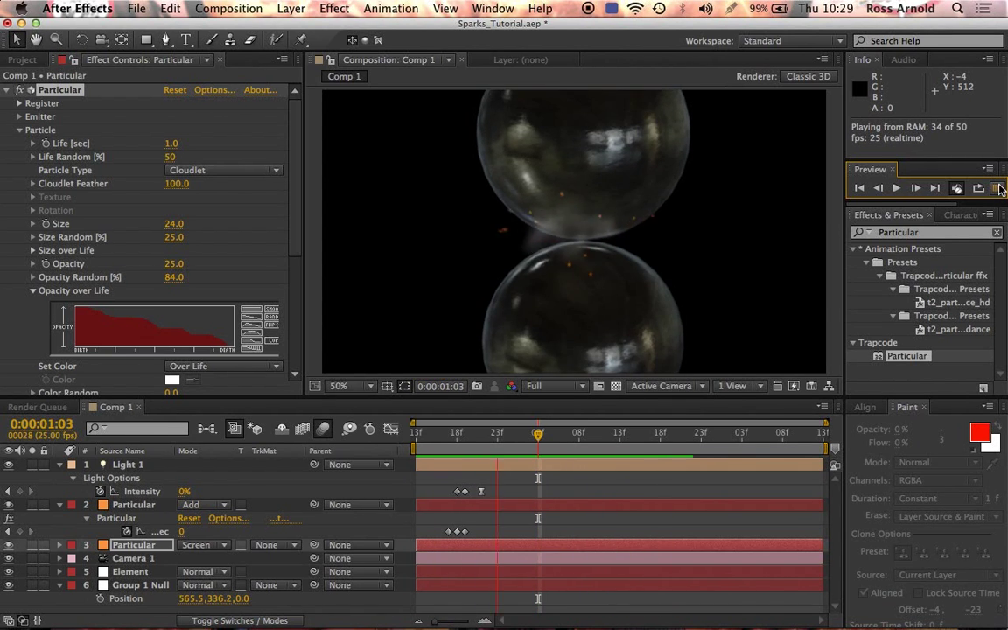
pyautogui.press('space')
# Shorten the cloudlets' particle Life to 0.6 seconds and RAM preview the composition.
pyautogui.click(167, 143)
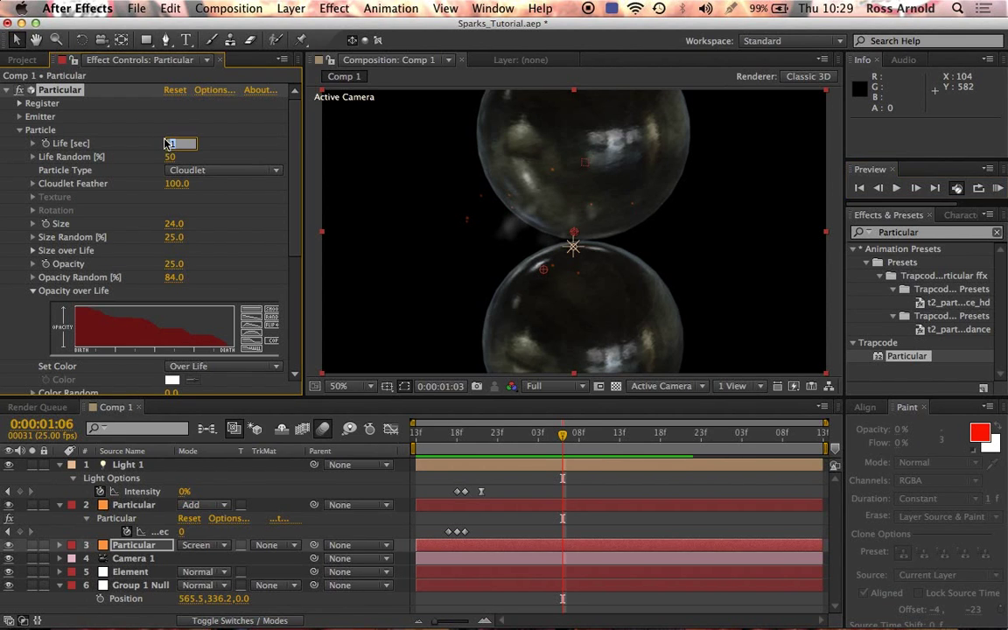
pyautogui.press('Return')
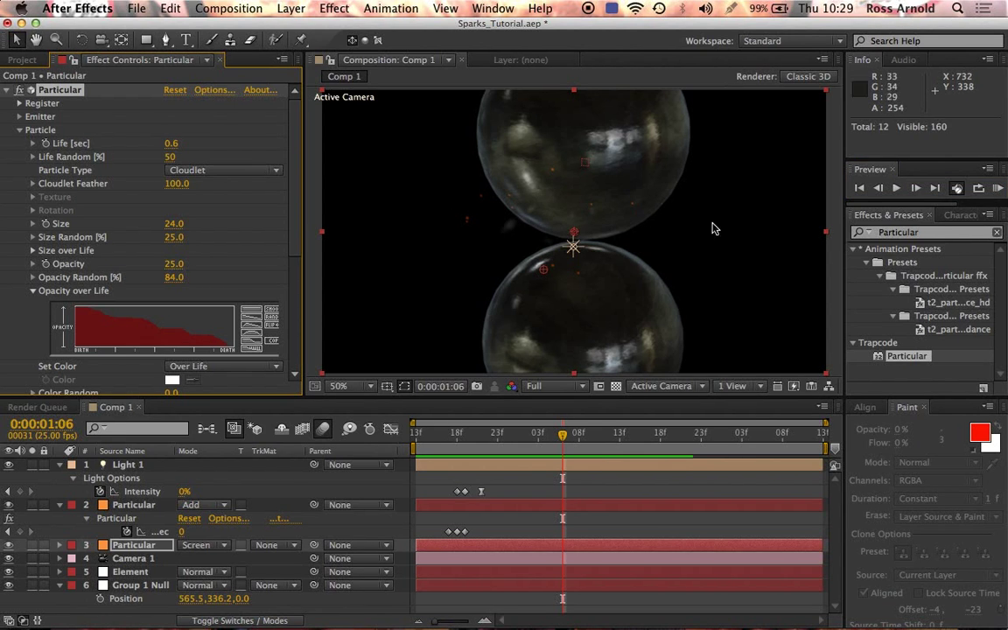
pyautogui.click(998, 188)
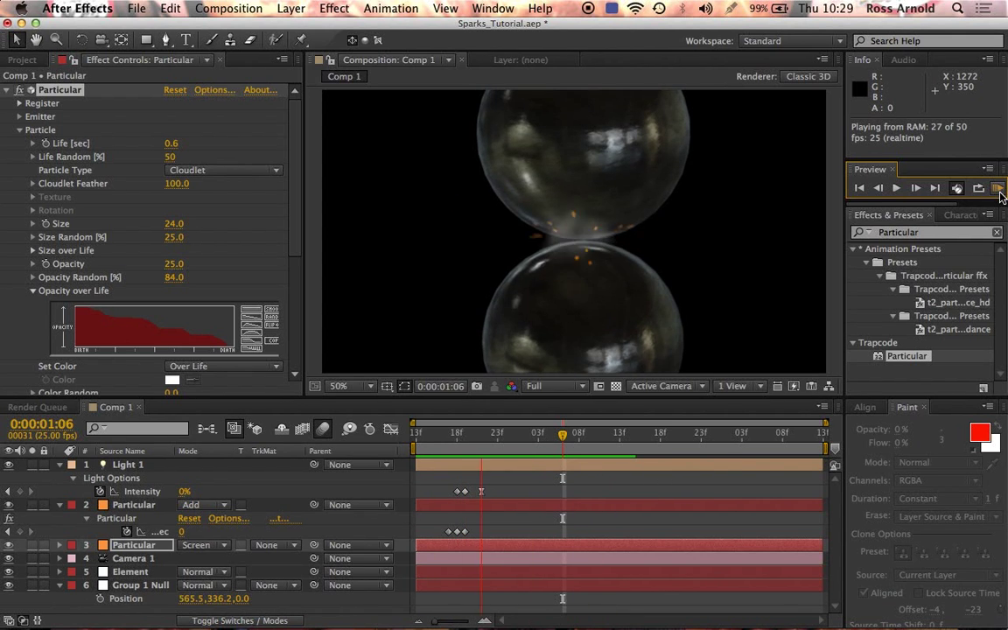
pyautogui.click(1001, 194)
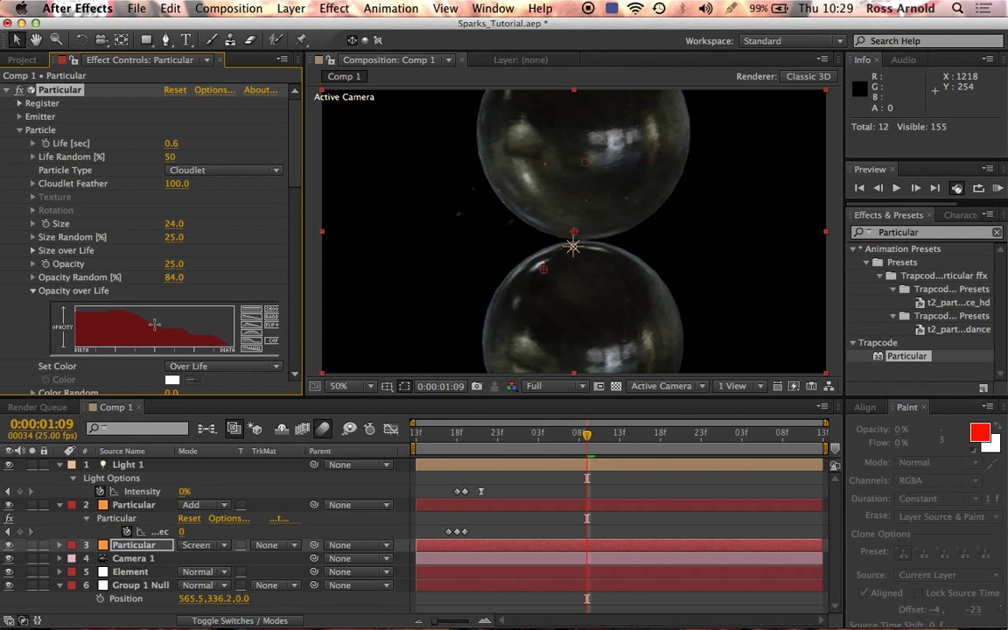
# Redraw the cloudlets' Opacity over Life curve to stay high early and taper to zero before death, and RAM preview it.
pyautogui.moveTo(204, 343); pyautogui.dragTo(217, 353)
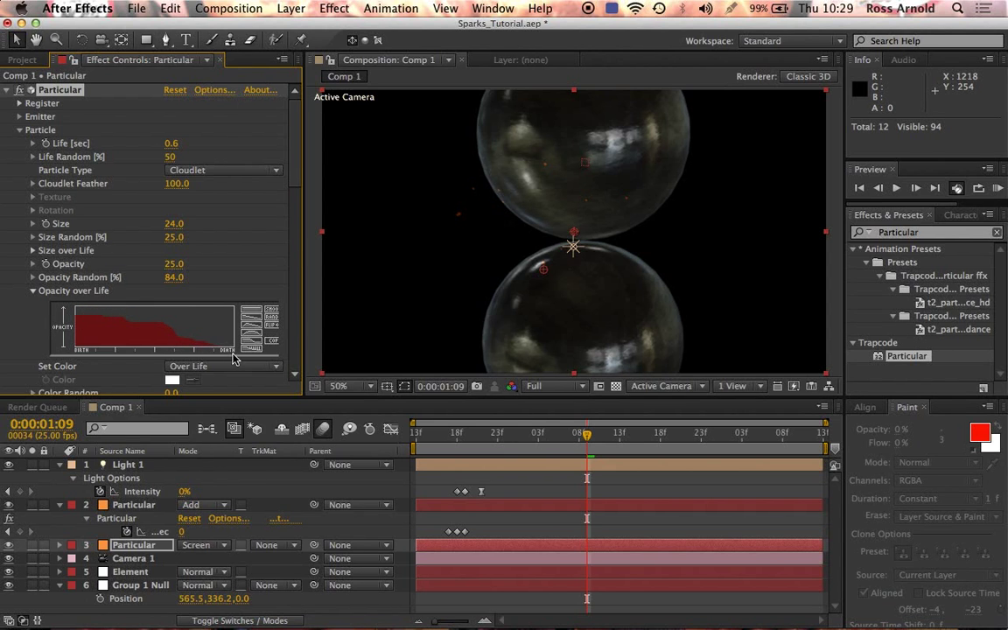
pyautogui.click(999, 188)
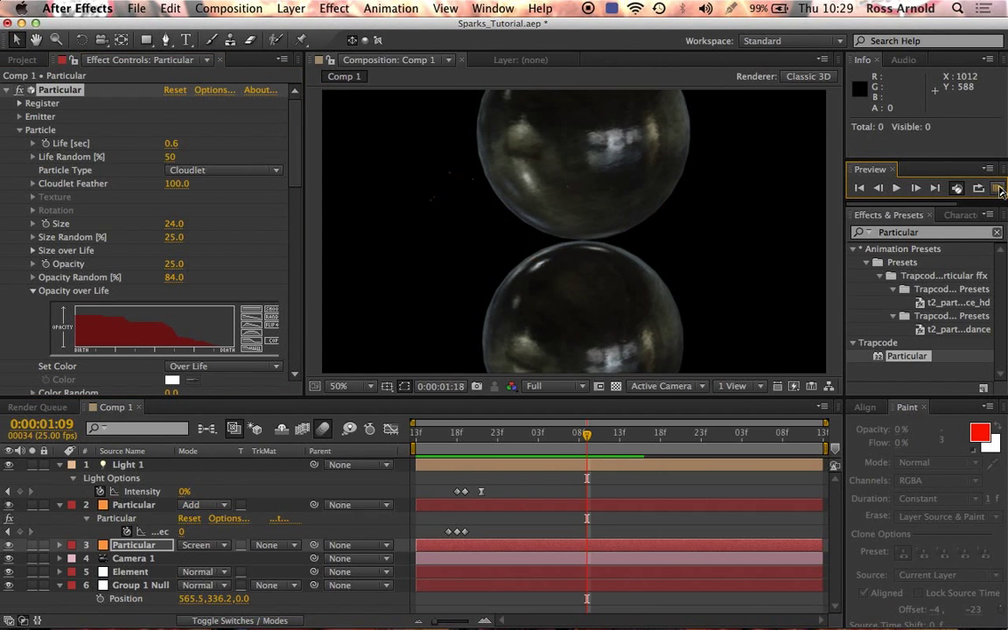
pyautogui.click(85, 151)
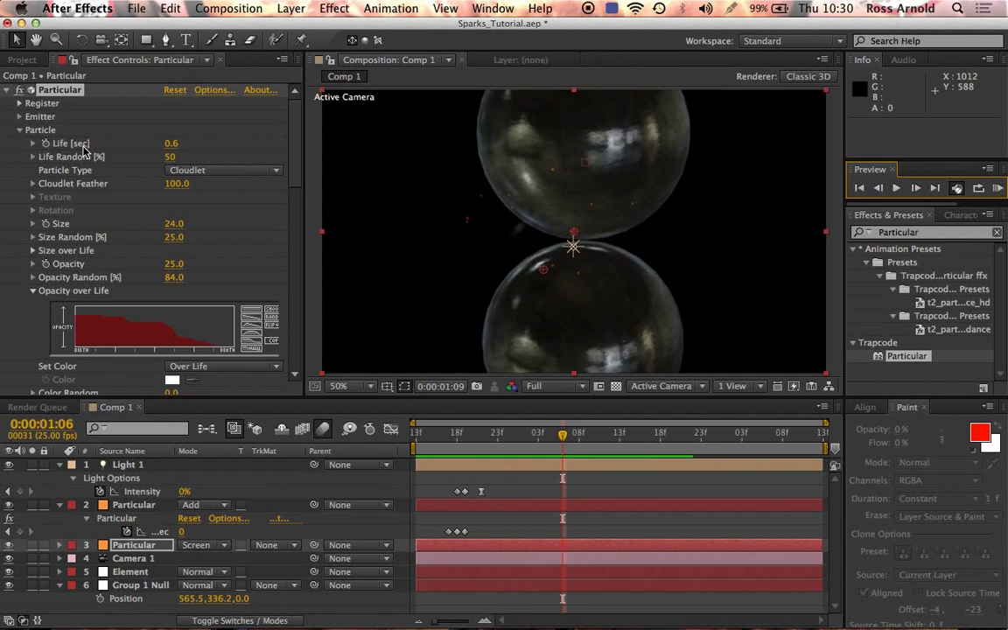
# Draw the cloudlets' Size over Life curve so it starts high and tapers to zero before death, and RAM preview the result.
pyautogui.click(20, 129)
pyautogui.click(19, 157)
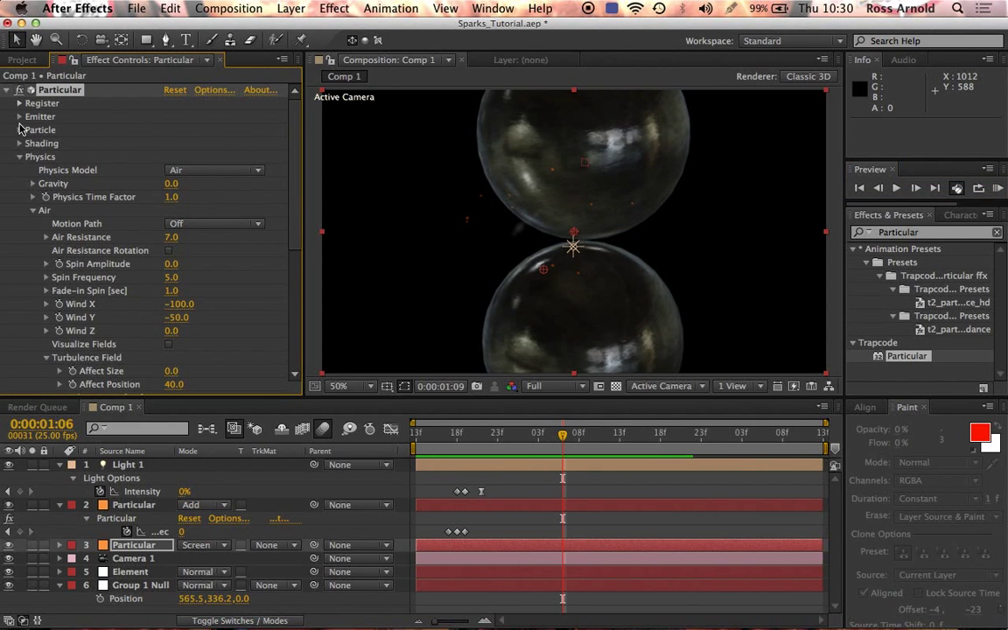
pyautogui.click(19, 130)
pyautogui.scroll(-2, 112, 259)
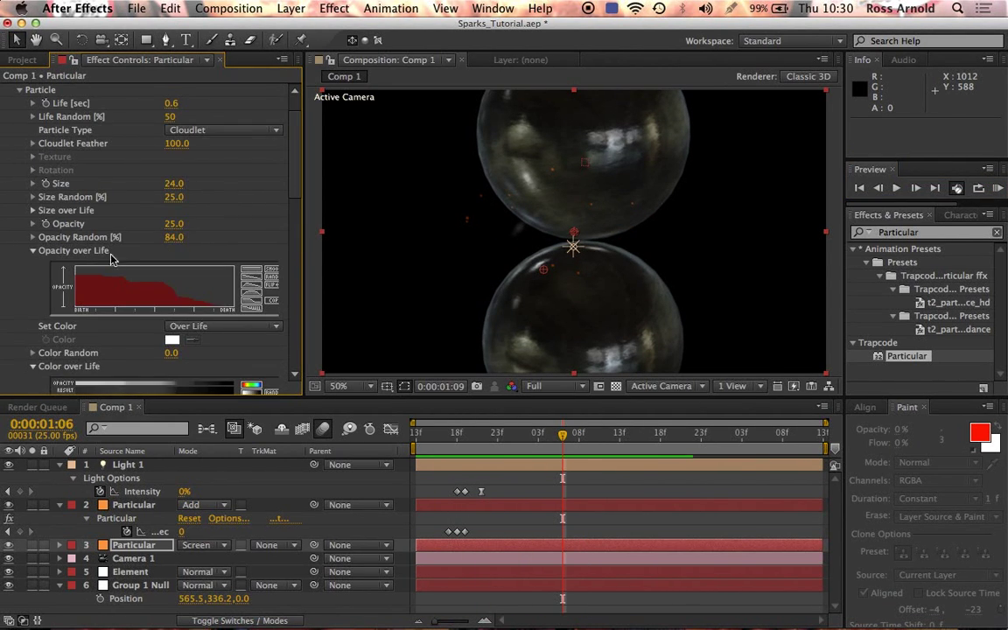
pyautogui.click(33, 251)
pyautogui.scroll(-2, 16, 289)
pyautogui.scroll(3, 16, 289)
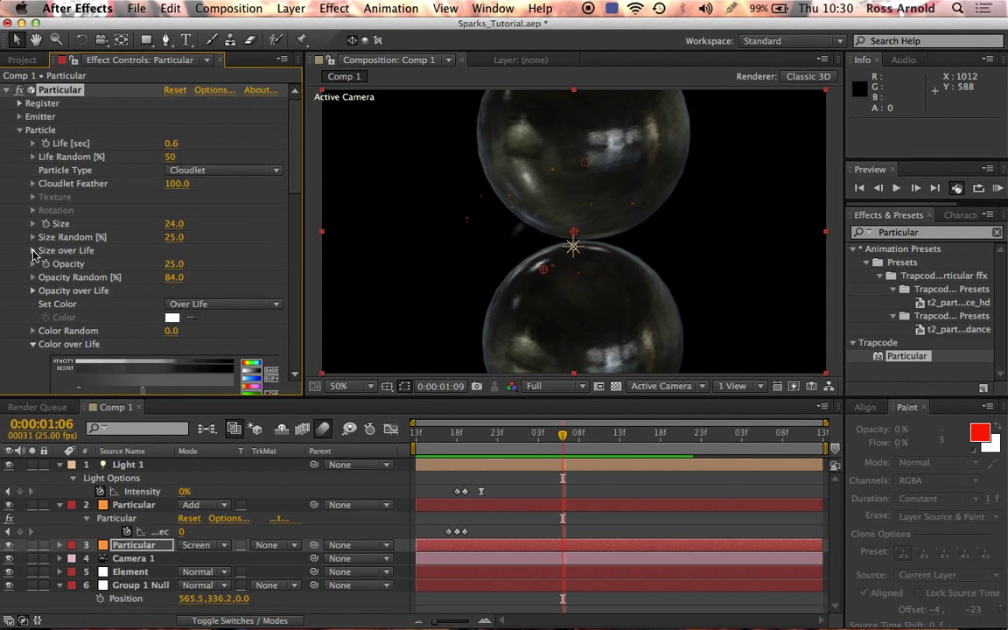
pyautogui.click(33, 252)
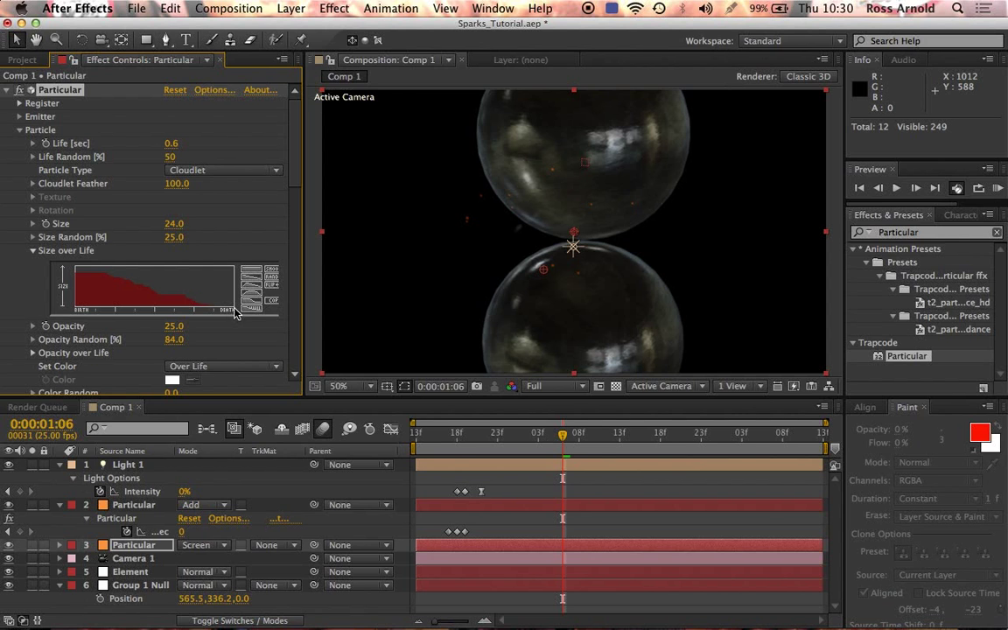
pyautogui.click(998, 188)
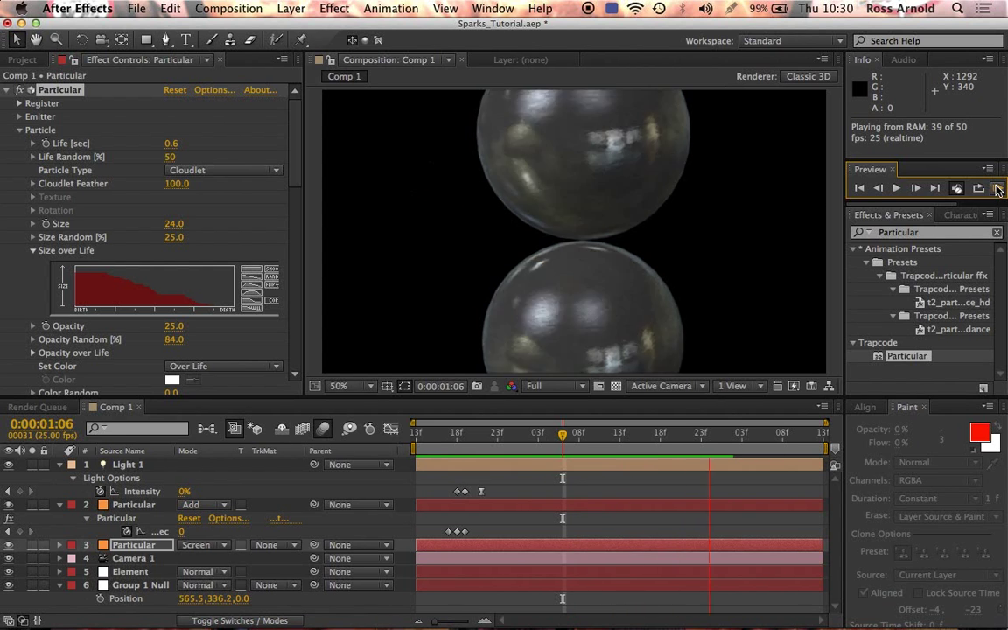
pyautogui.click(998, 191)
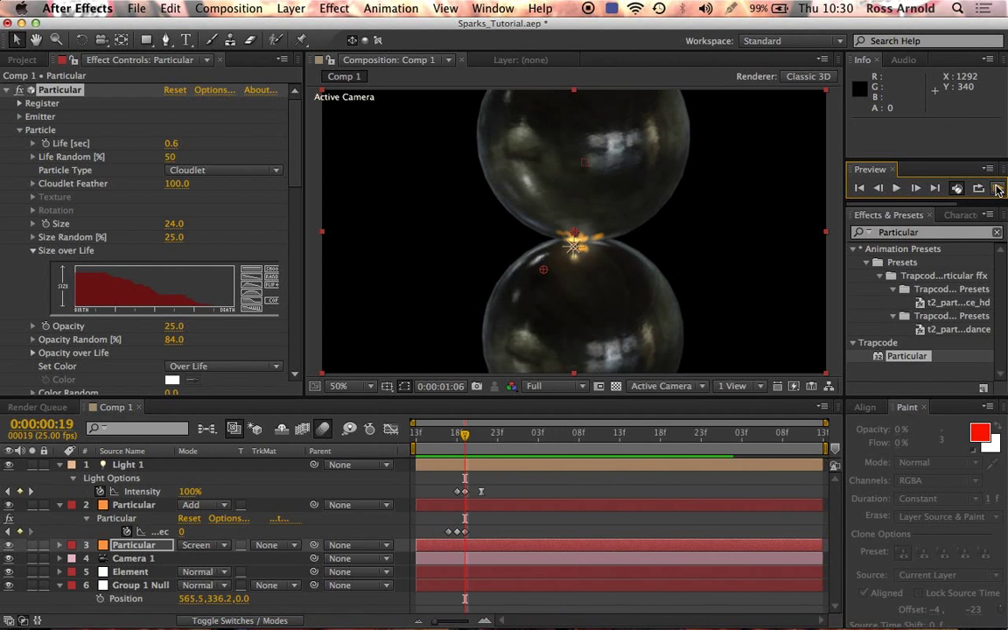
# Play the collision from 0:00:00:13 and start a RAM preview to review the sparks, light flash and smoke together.
pyautogui.click(451, 435)
pyautogui.moveTo(451, 434); pyautogui.dragTo(423, 440)
pyautogui.press('space')
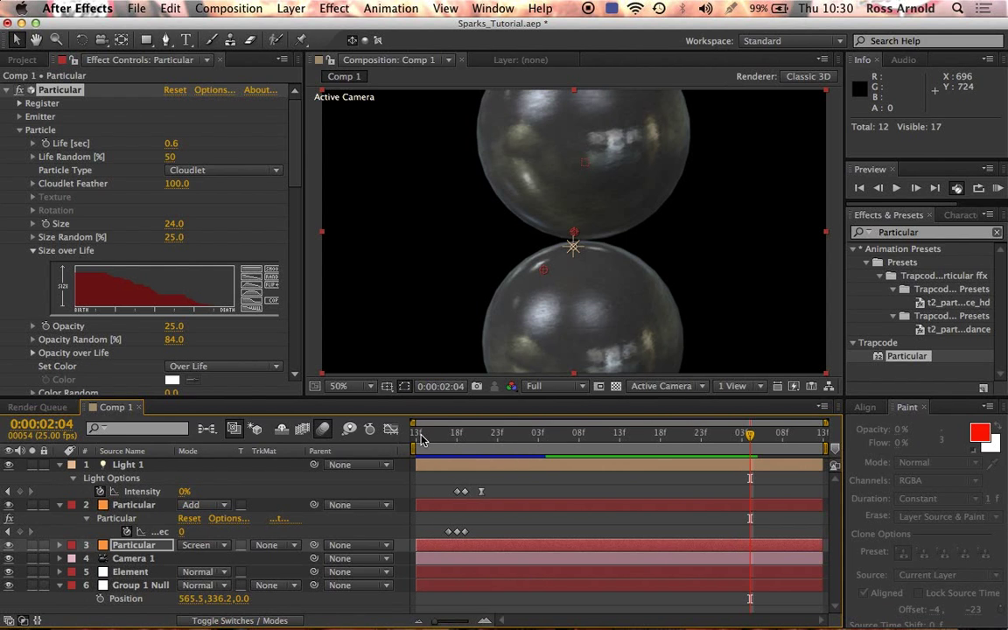
pyautogui.click(417, 435)
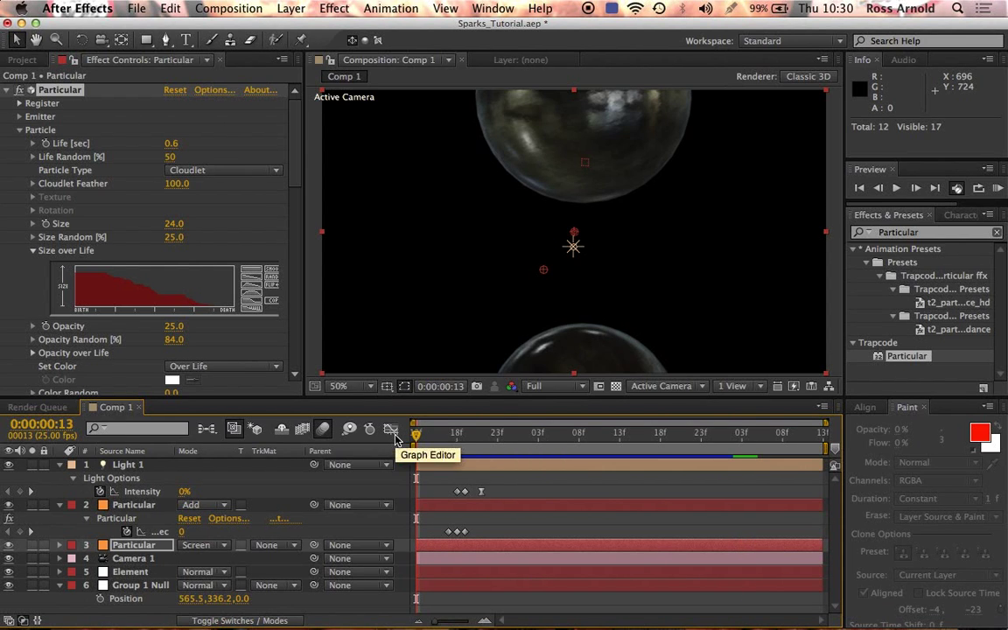
pyautogui.press('space')
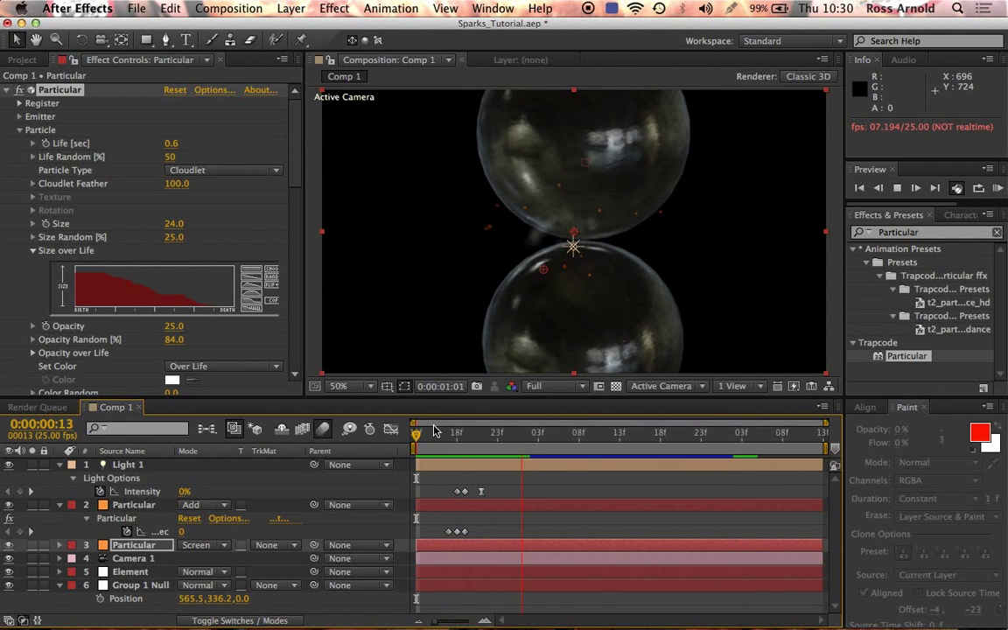
pyautogui.click(431, 434)
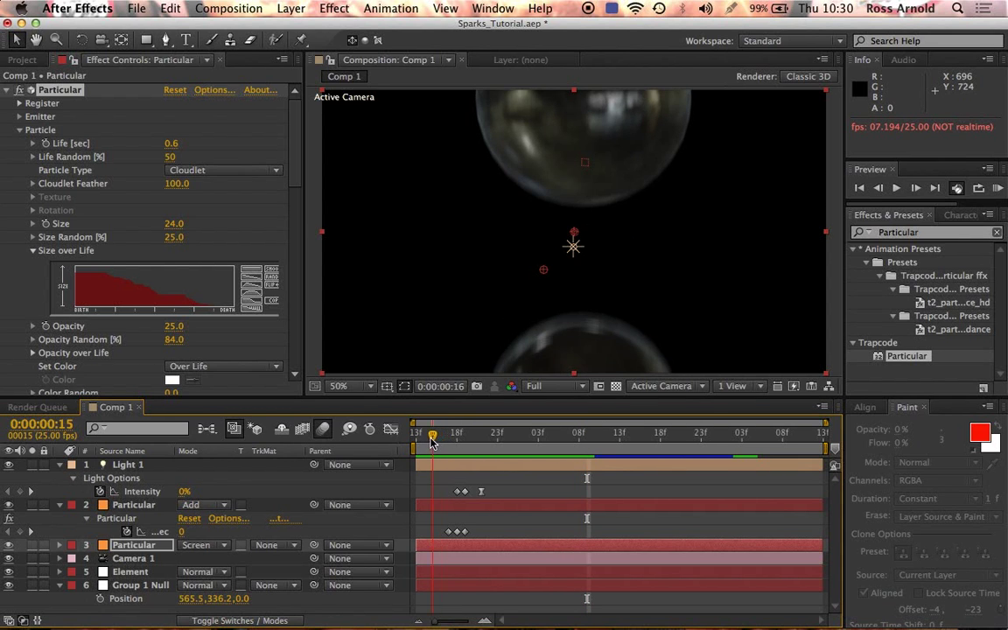
pyautogui.moveTo(431, 440)
pyautogui.mouseDown()
pyautogui.moveTo(524, 435)
pyautogui.moveTo(419, 440)
pyautogui.mouseUp()
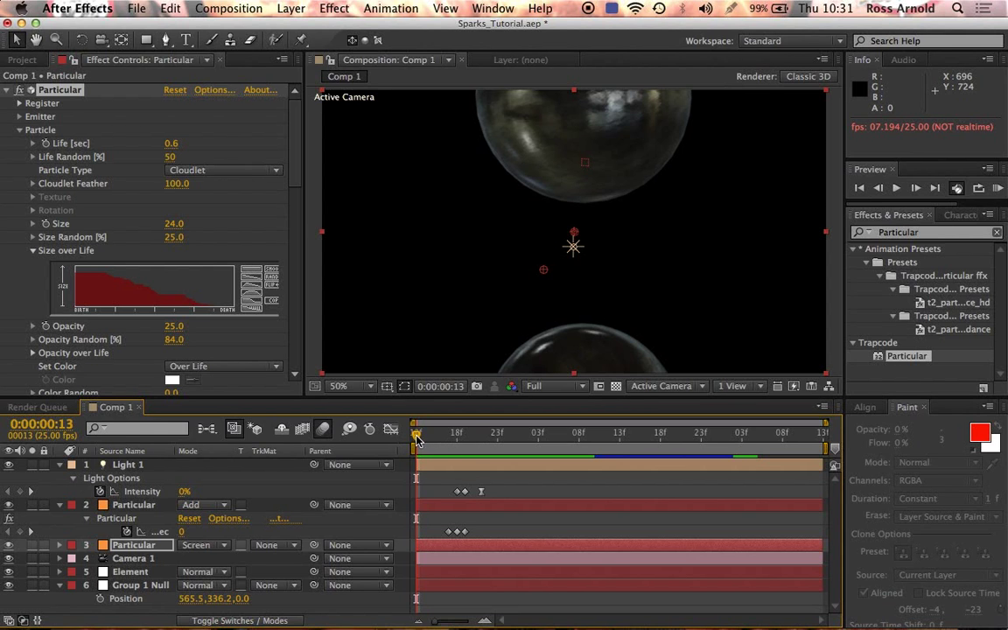
pyautogui.moveTo(417, 437)
pyautogui.mouseDown()
pyautogui.moveTo(464, 439)
pyautogui.moveTo(418, 433)
pyautogui.mouseUp()
pyautogui.press('space')
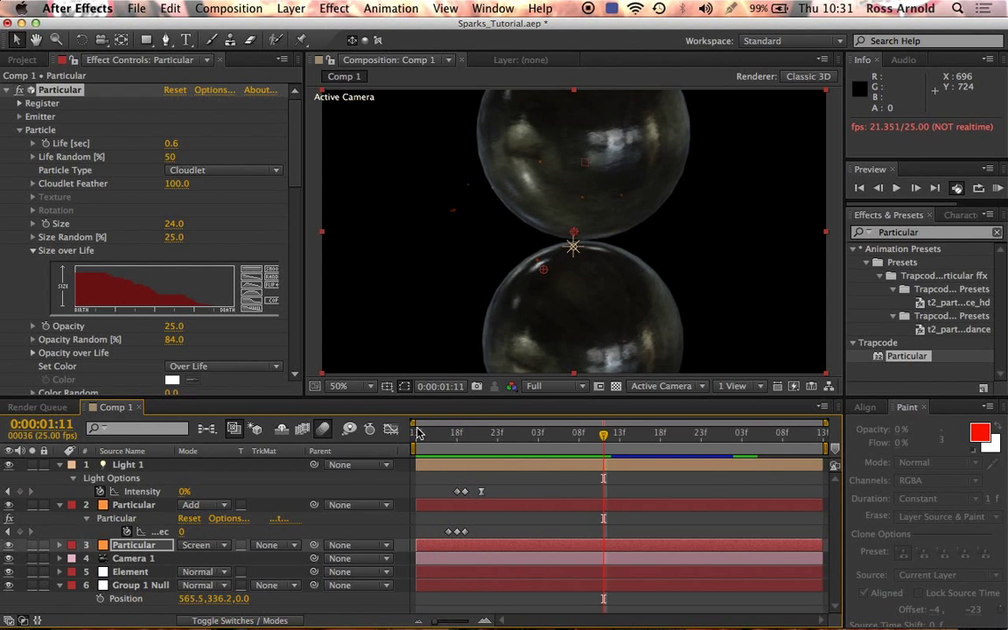
pyautogui.click(997, 188)
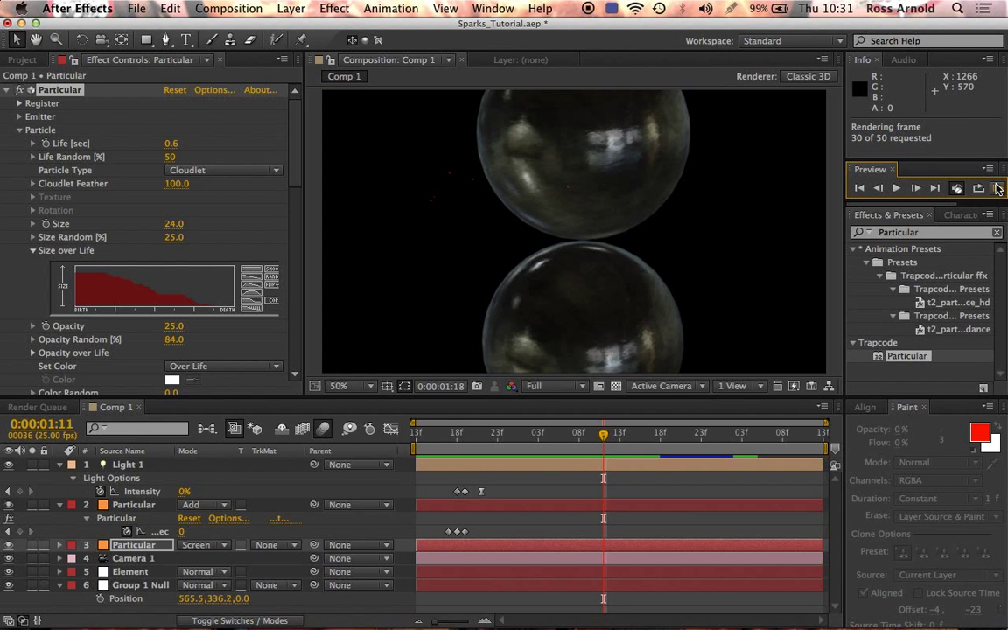